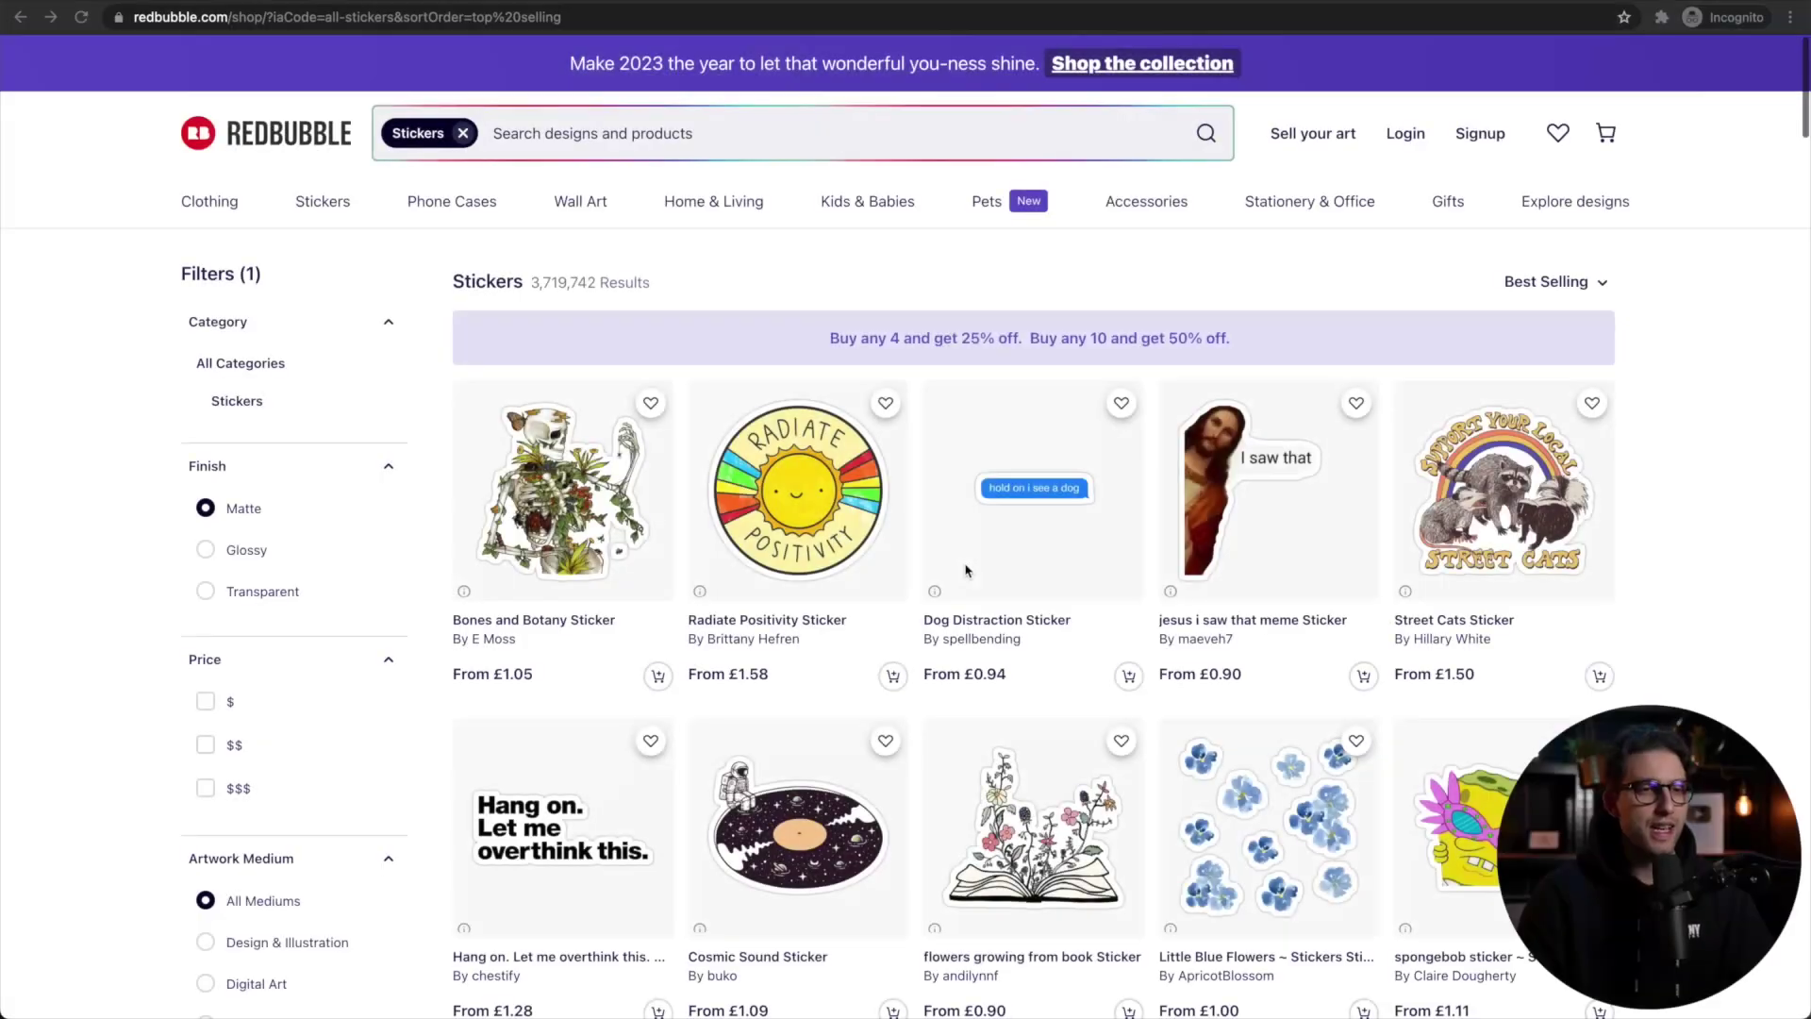
- Scroll through the Redbubble home page with its 'New year, more you' banner and product range
scroll(977, 574, "down", 2)
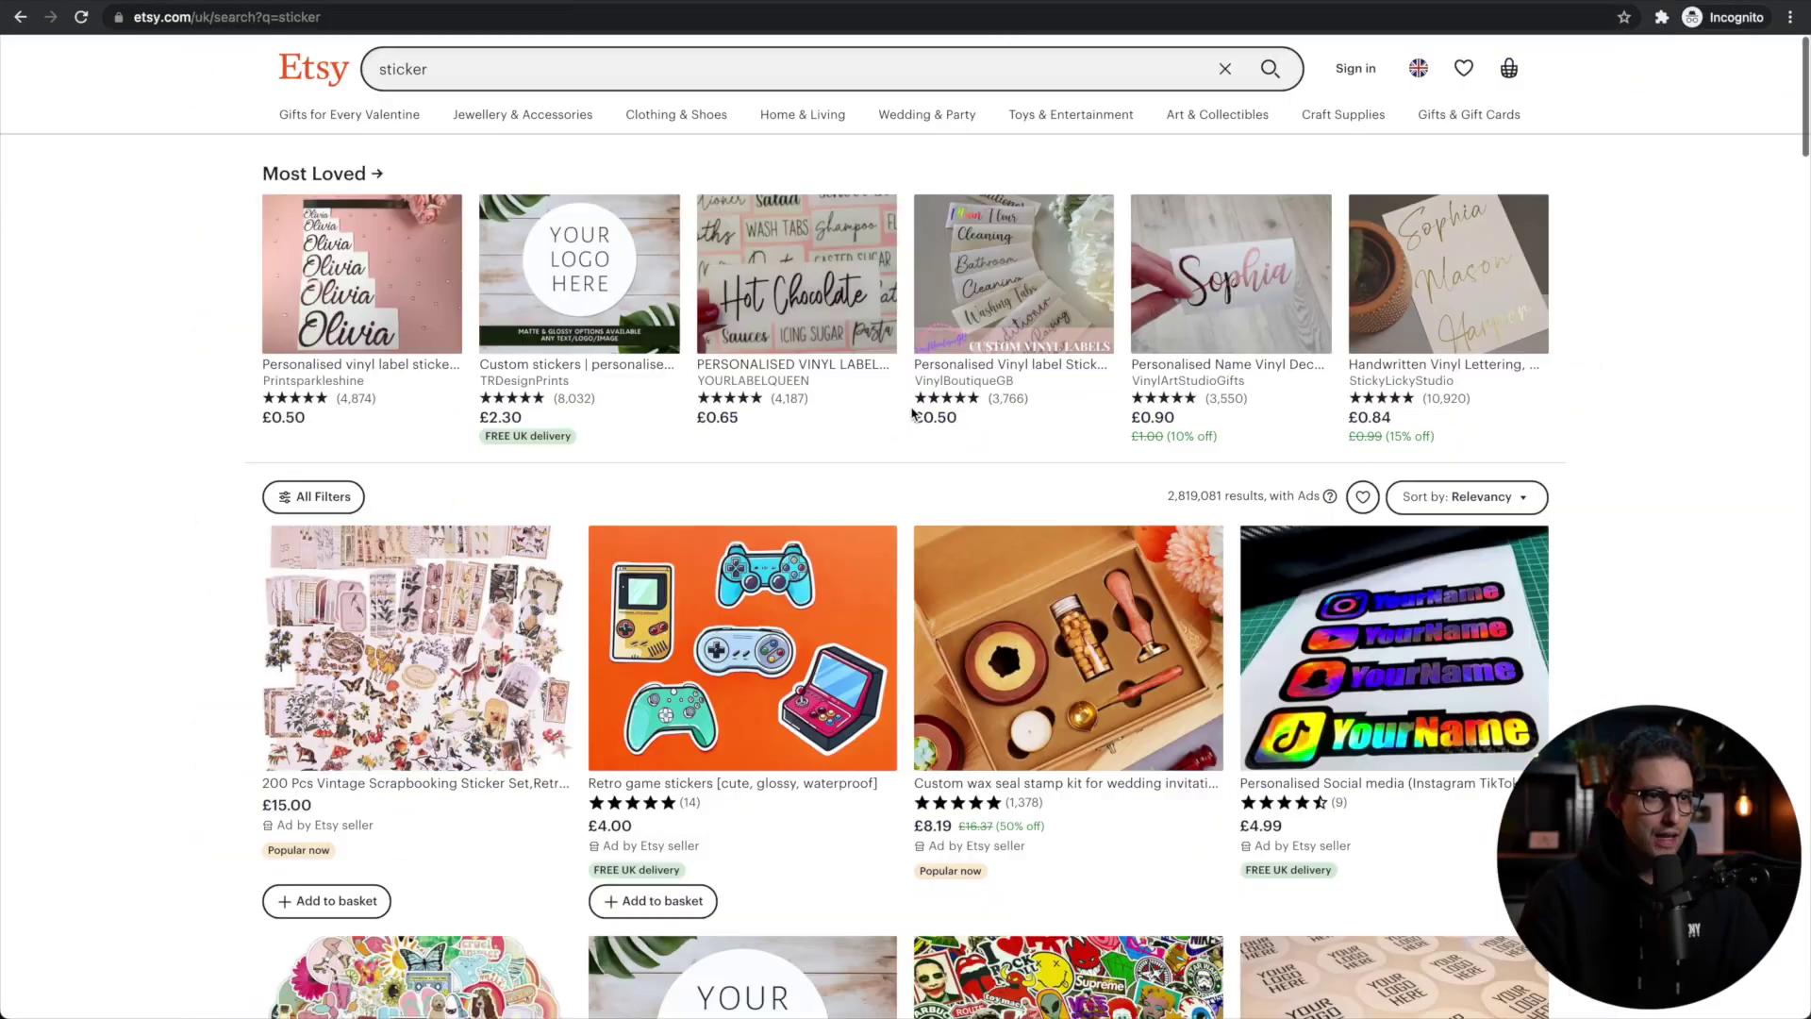
scroll(912, 412, "down", 4)
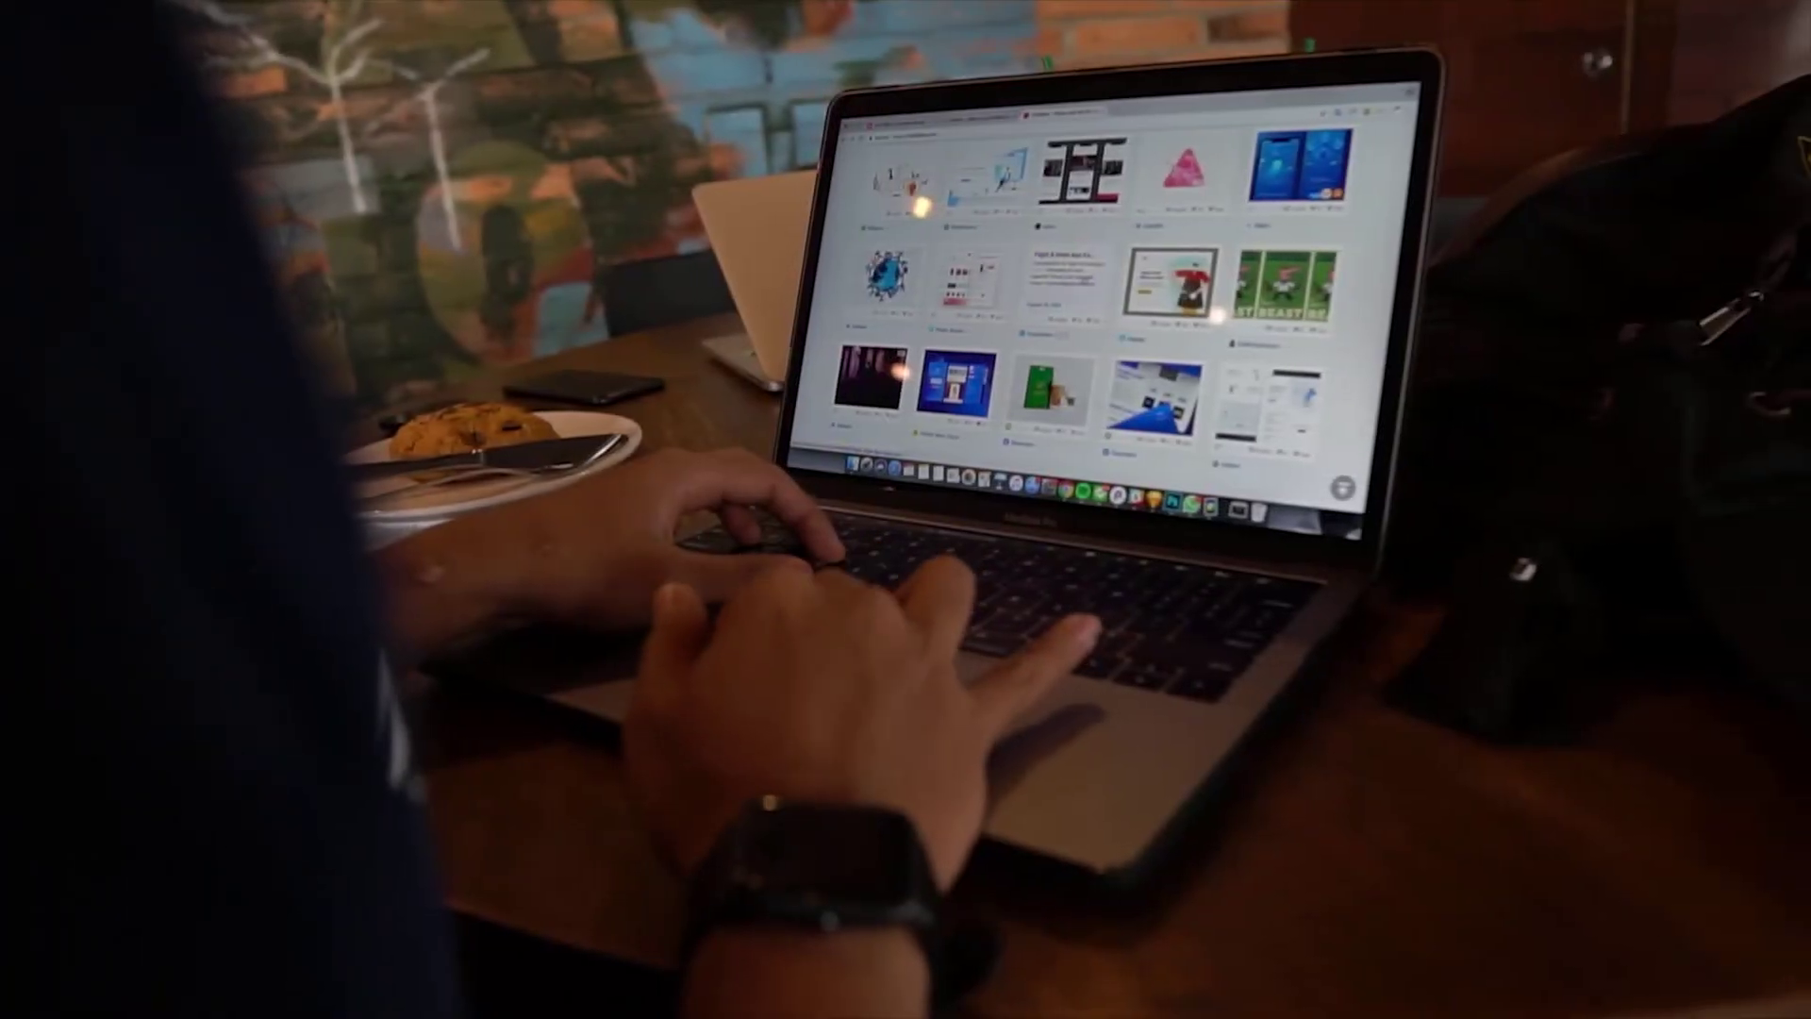
scroll(1094, 302, "down", 5)
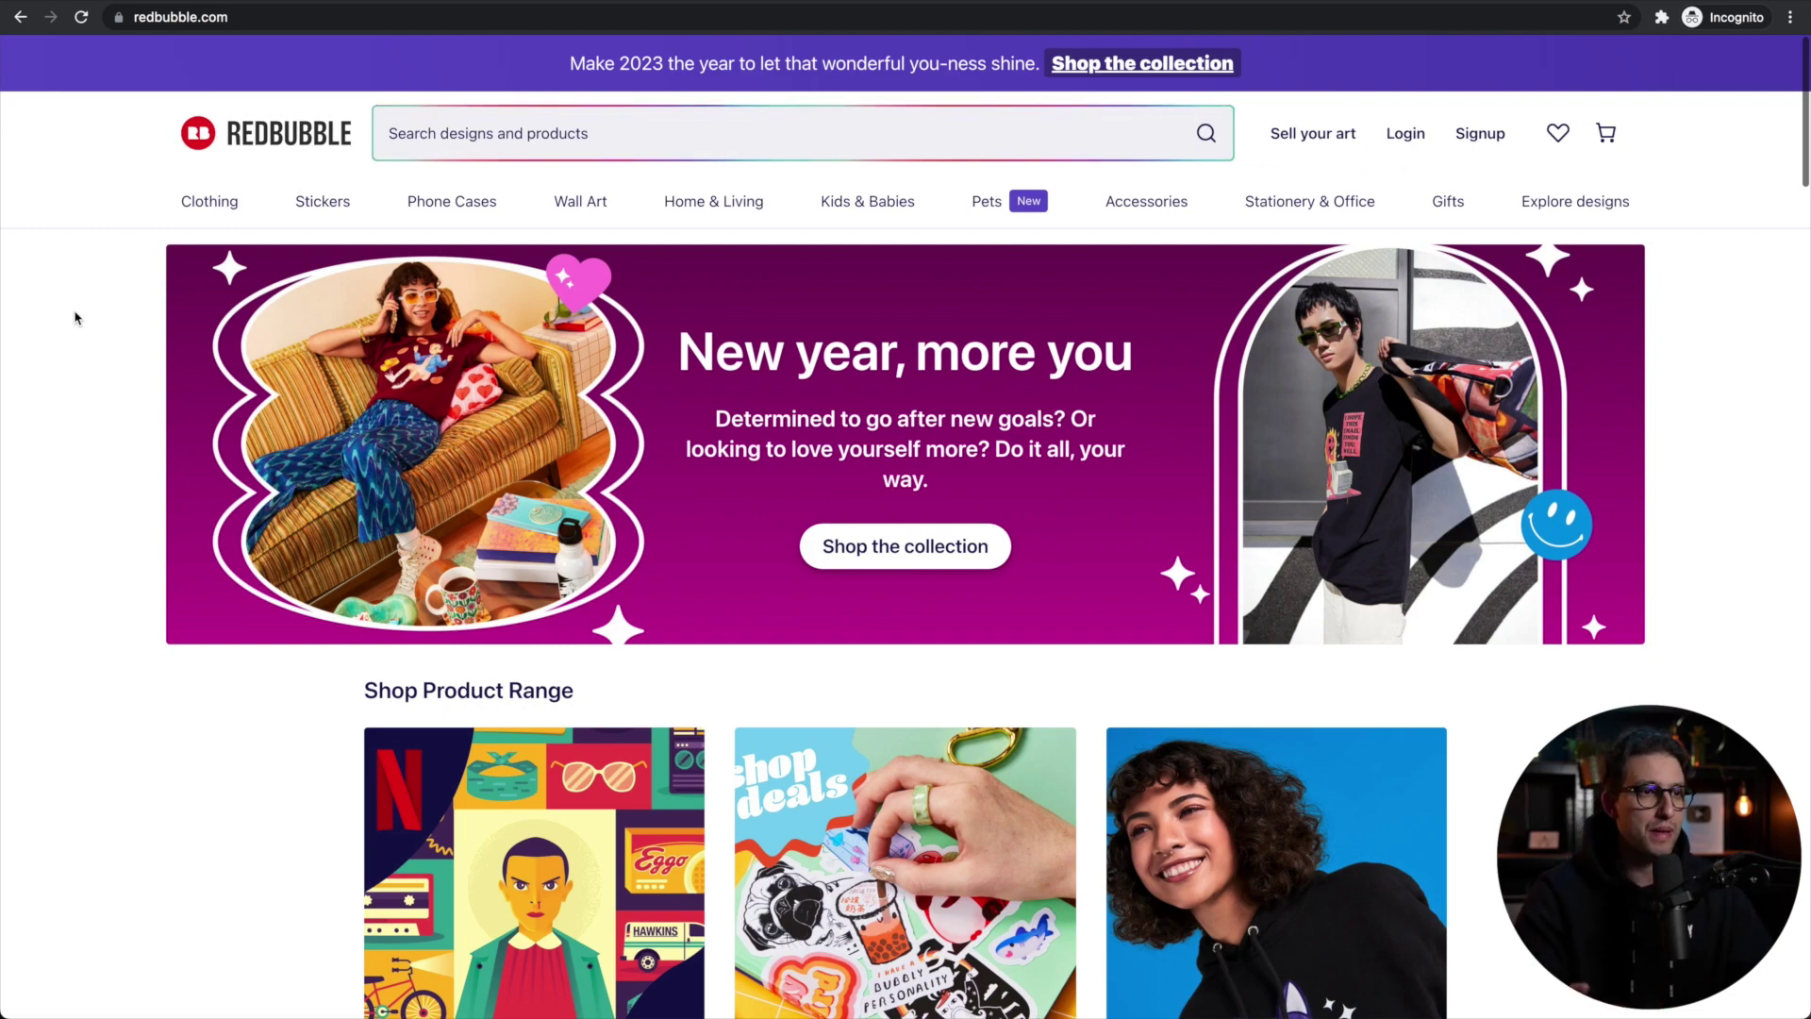
- Show All Stickers on Redbubble sorted by Trending and scroll the 318,456 results
mouse_move(323, 201)
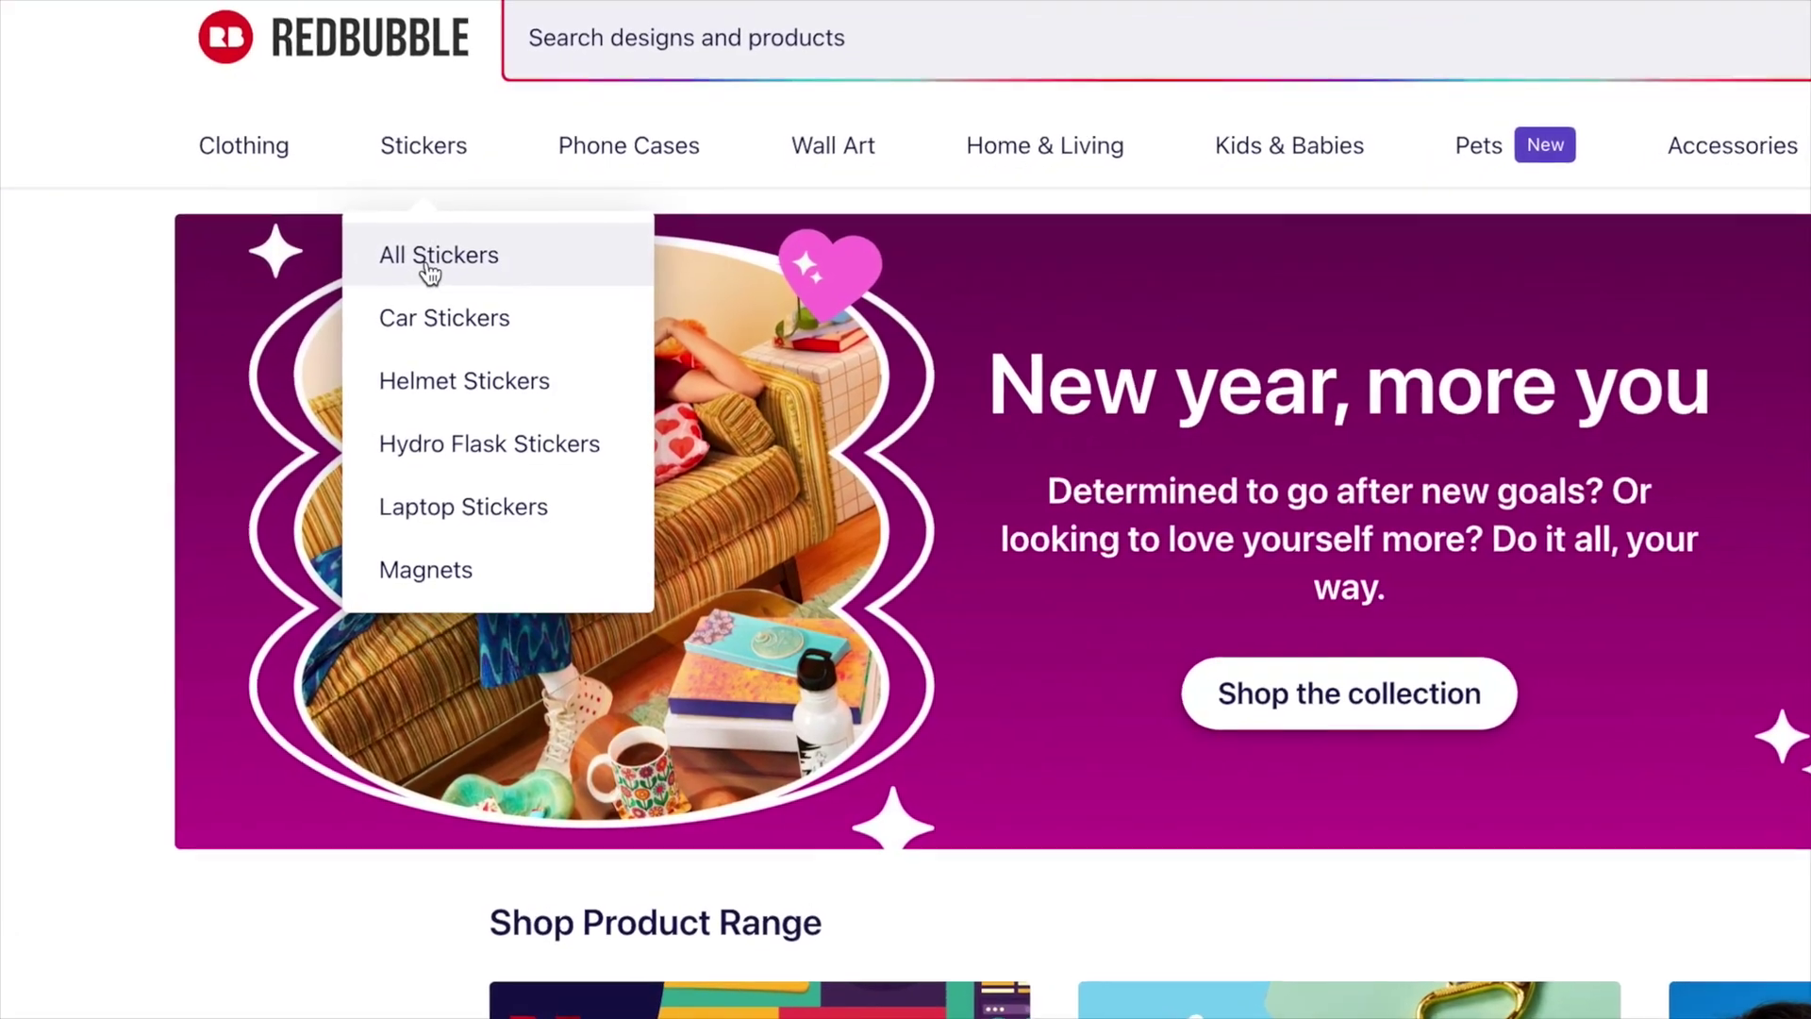
left_click(429, 272)
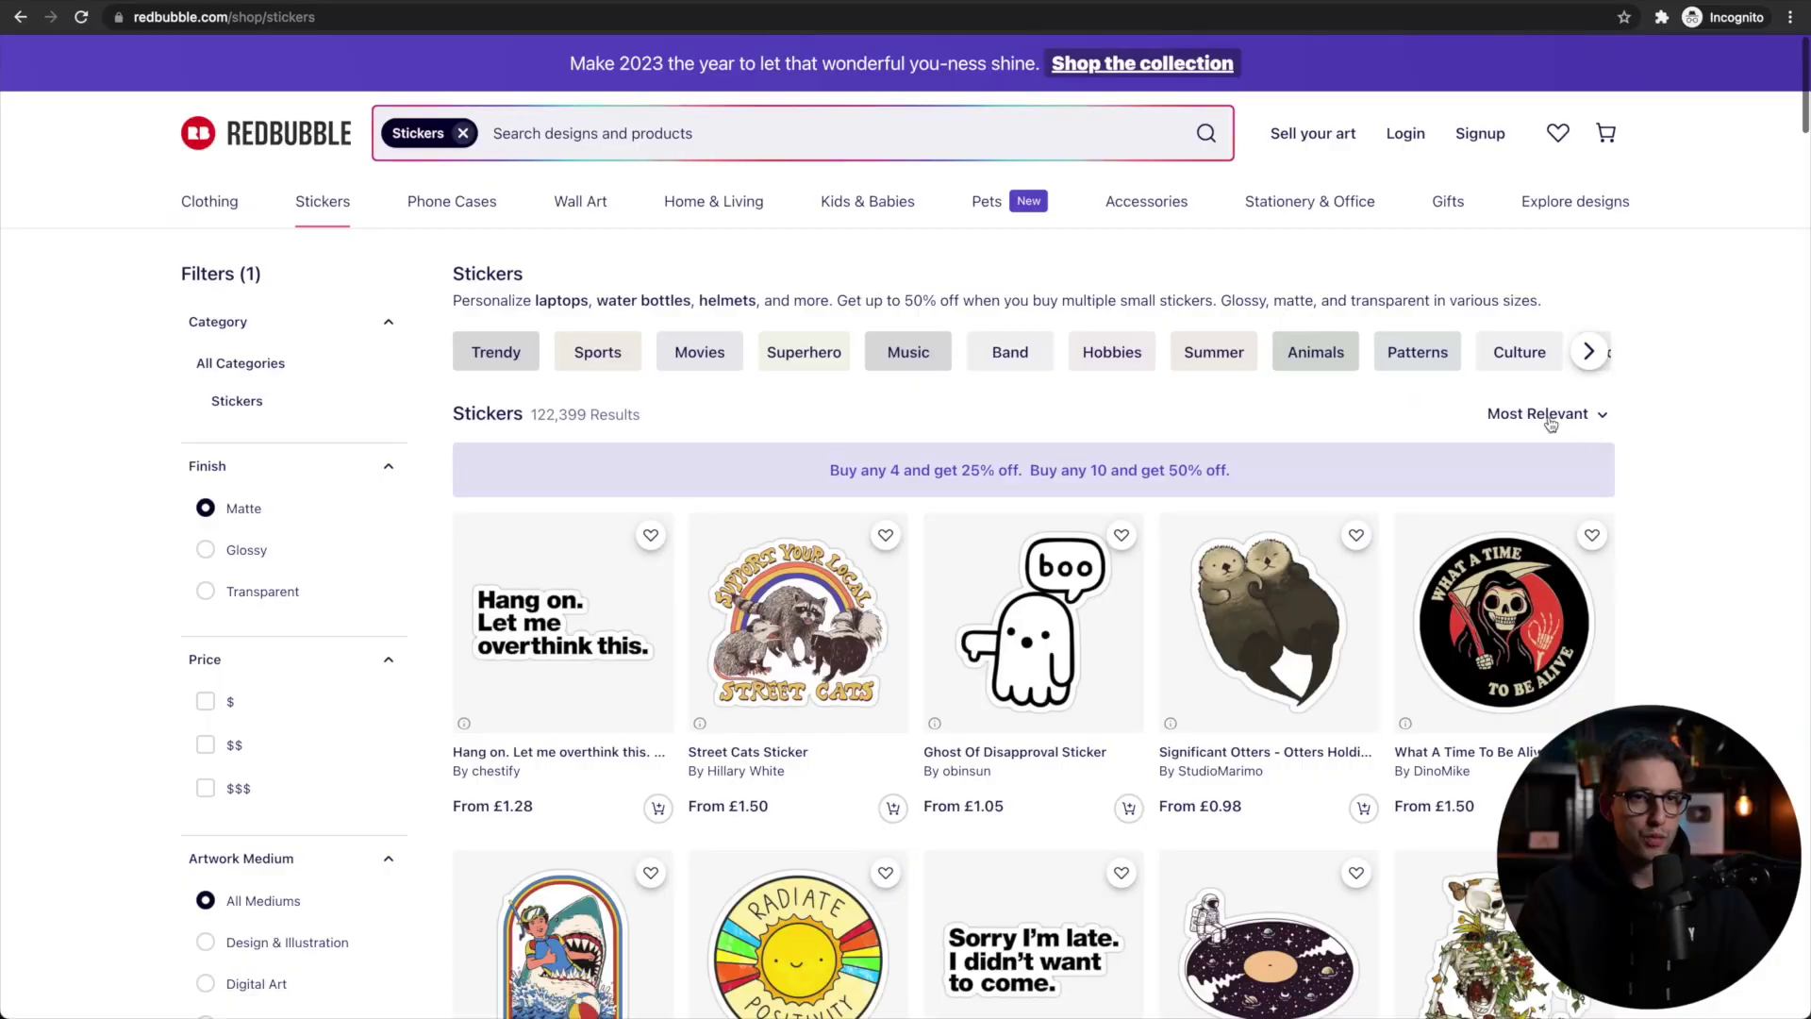
left_click(1547, 415)
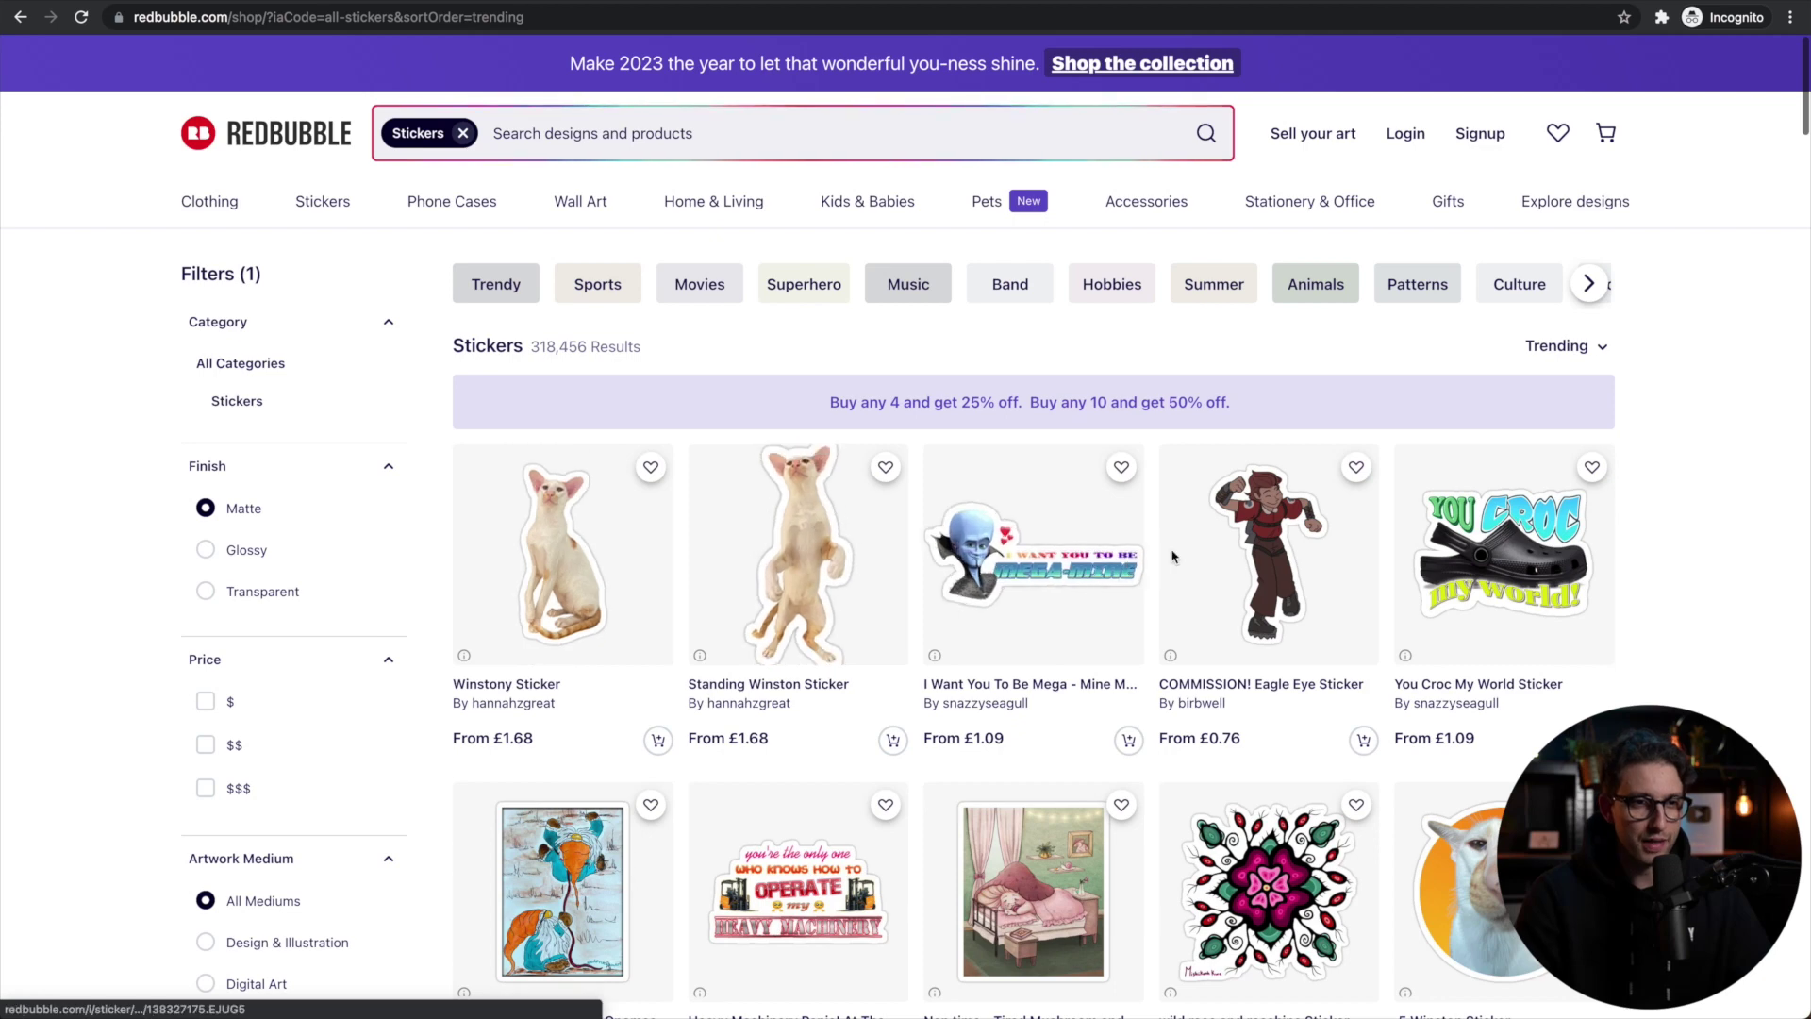
scroll(1234, 558, "down", 3)
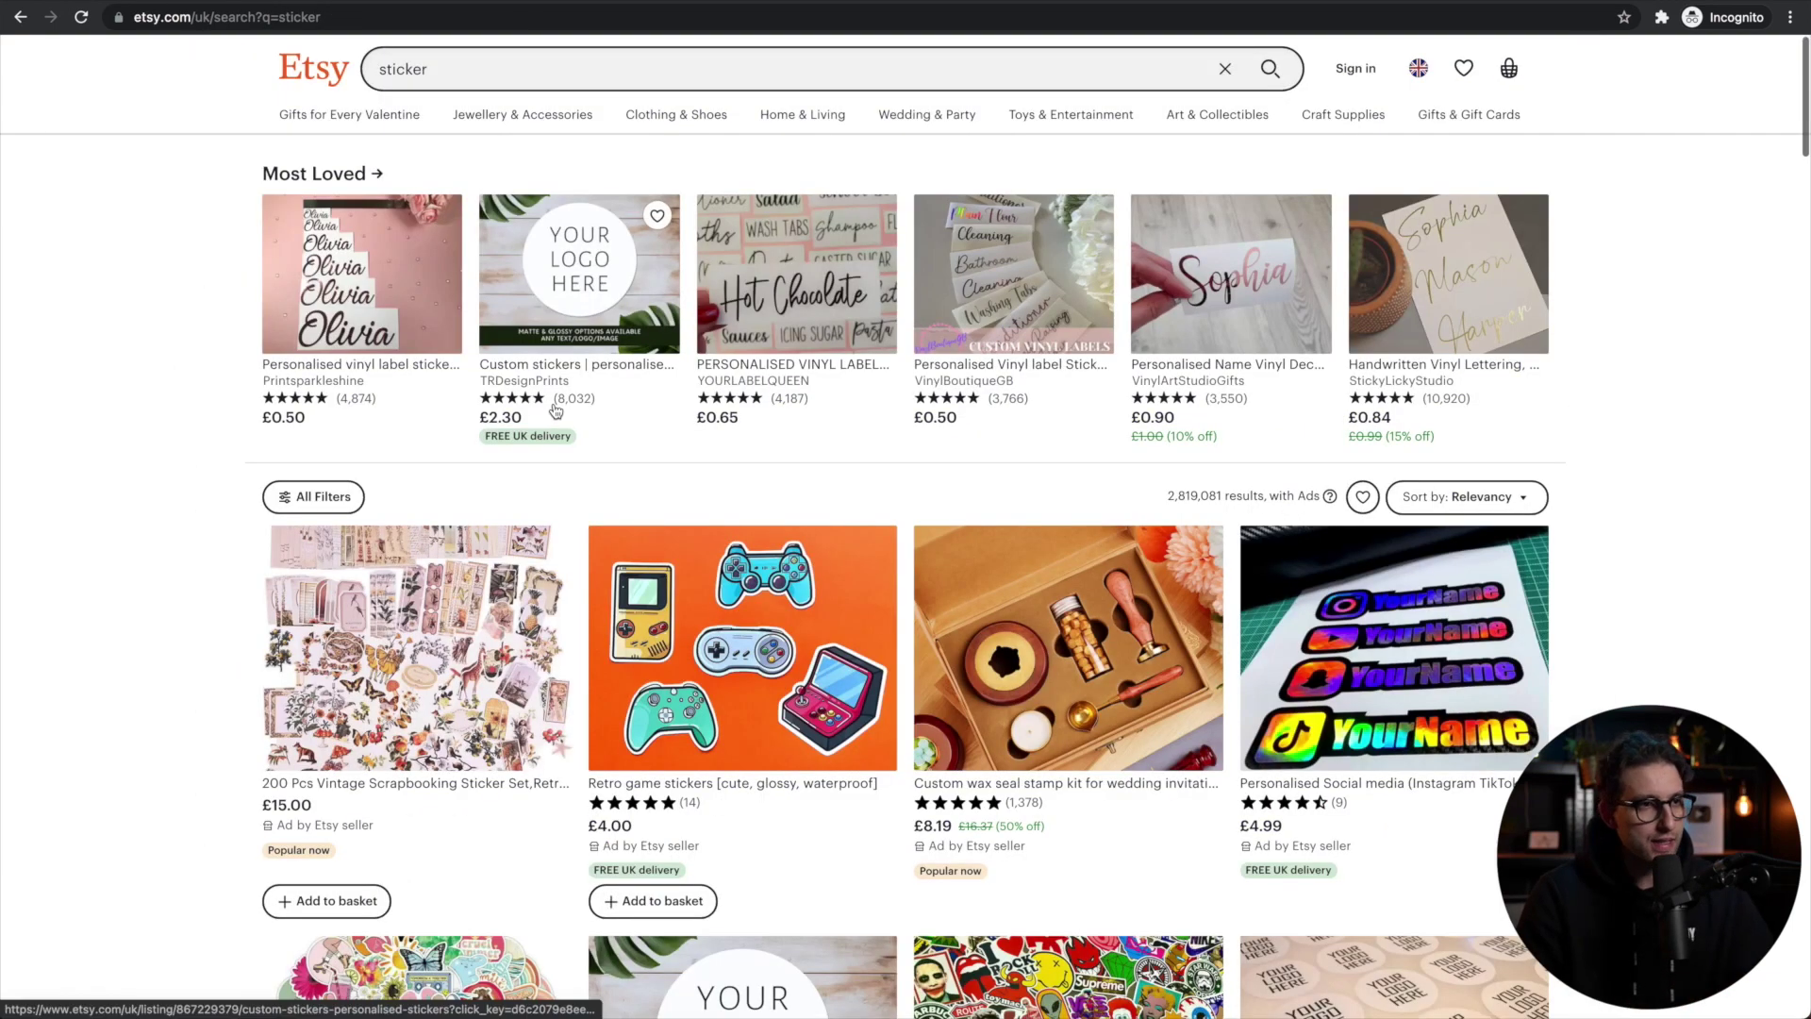
scroll(556, 411, "down", 5)
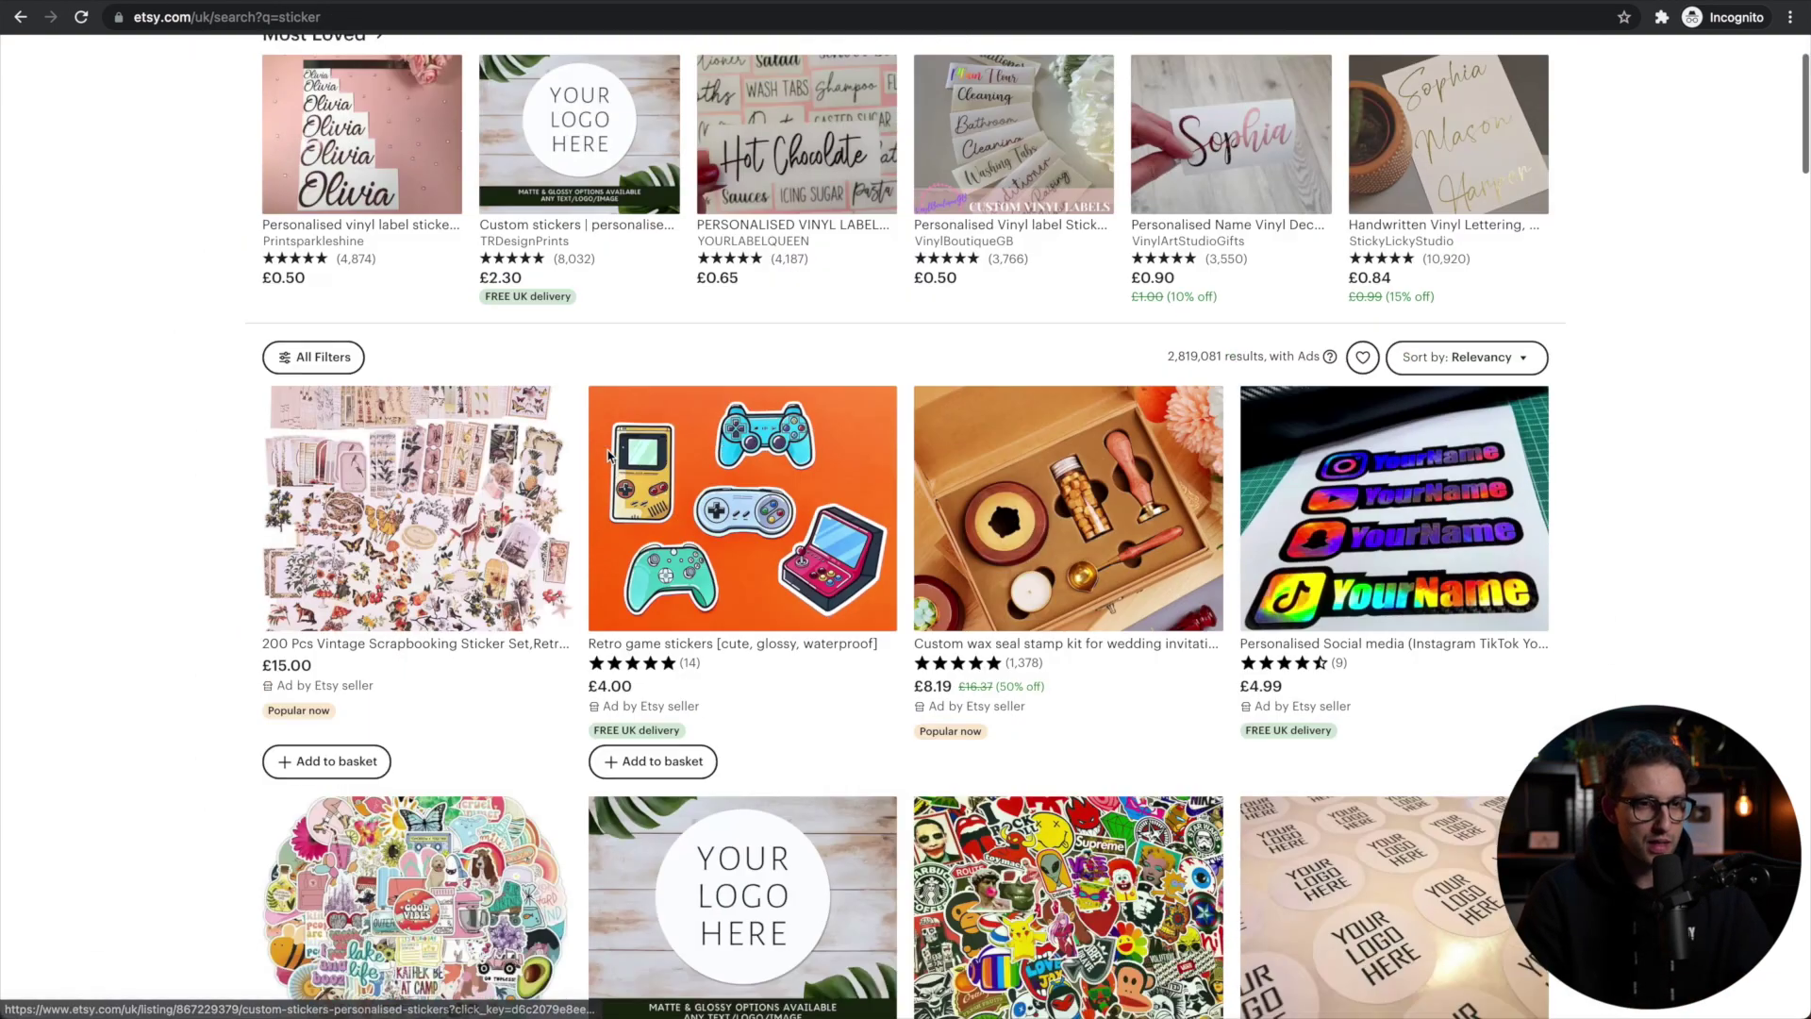
scroll(632, 498, "down", 8)
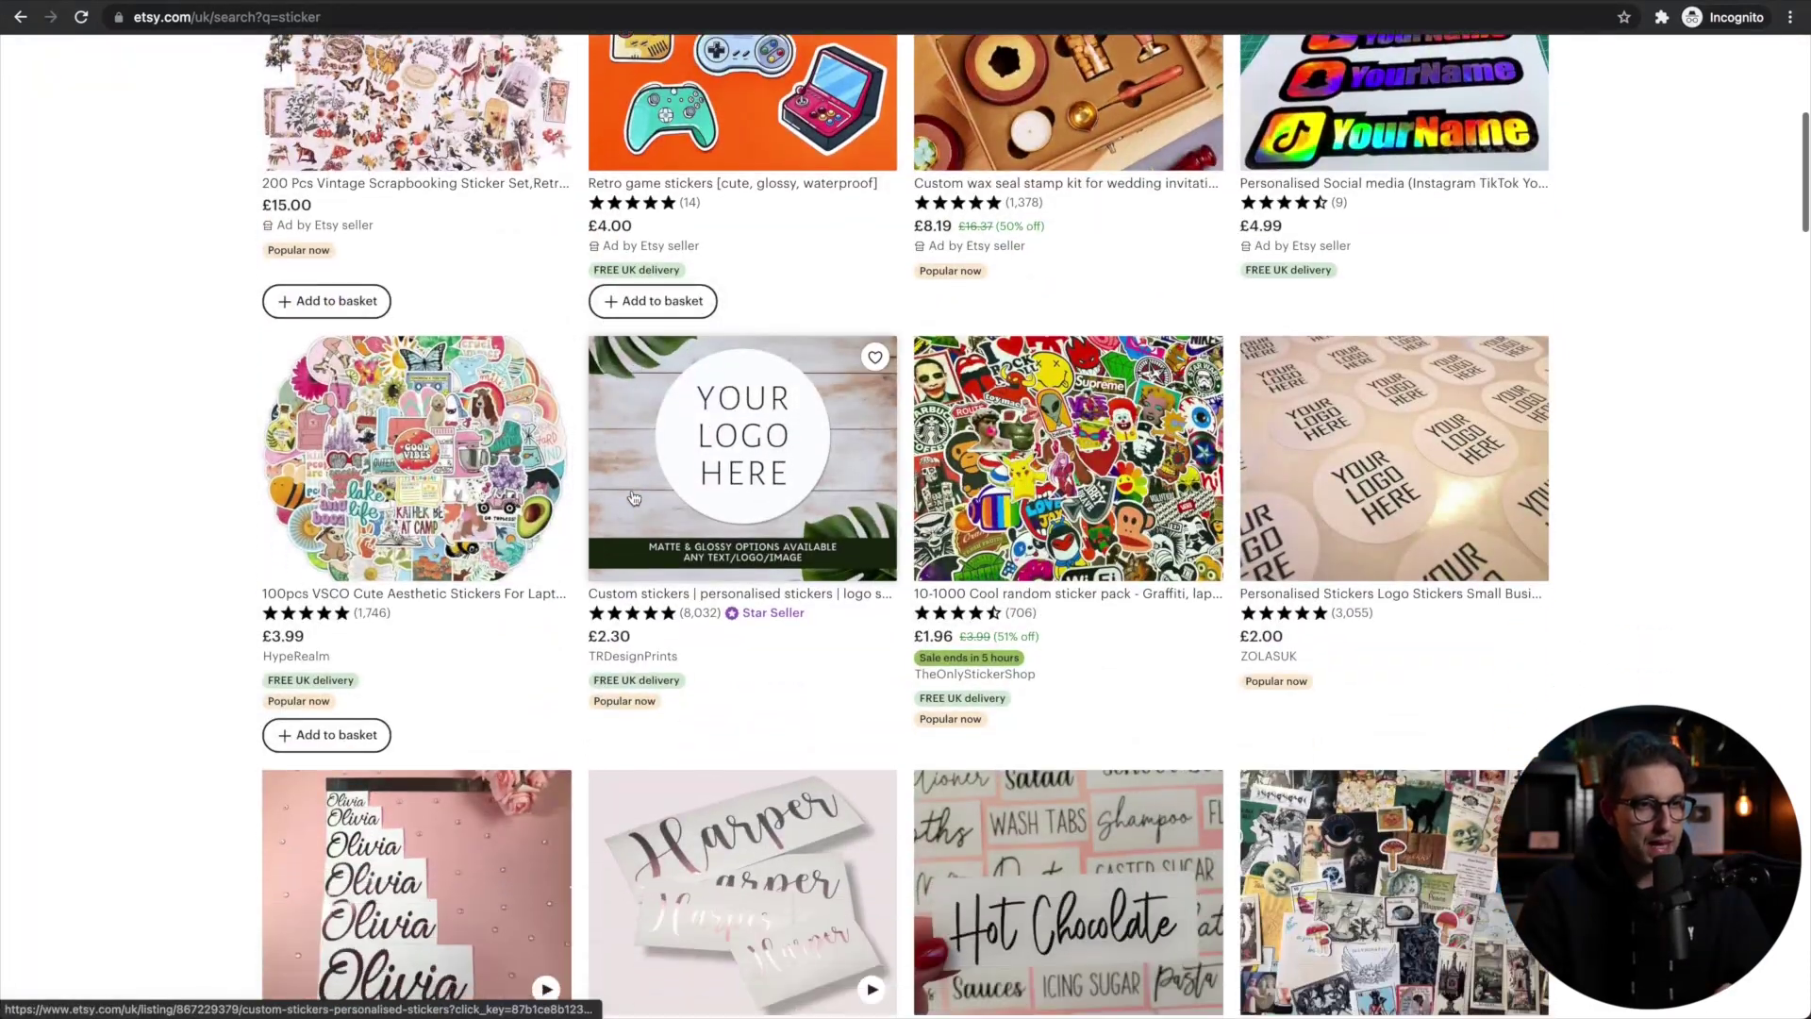
scroll(632, 497, "down", 7)
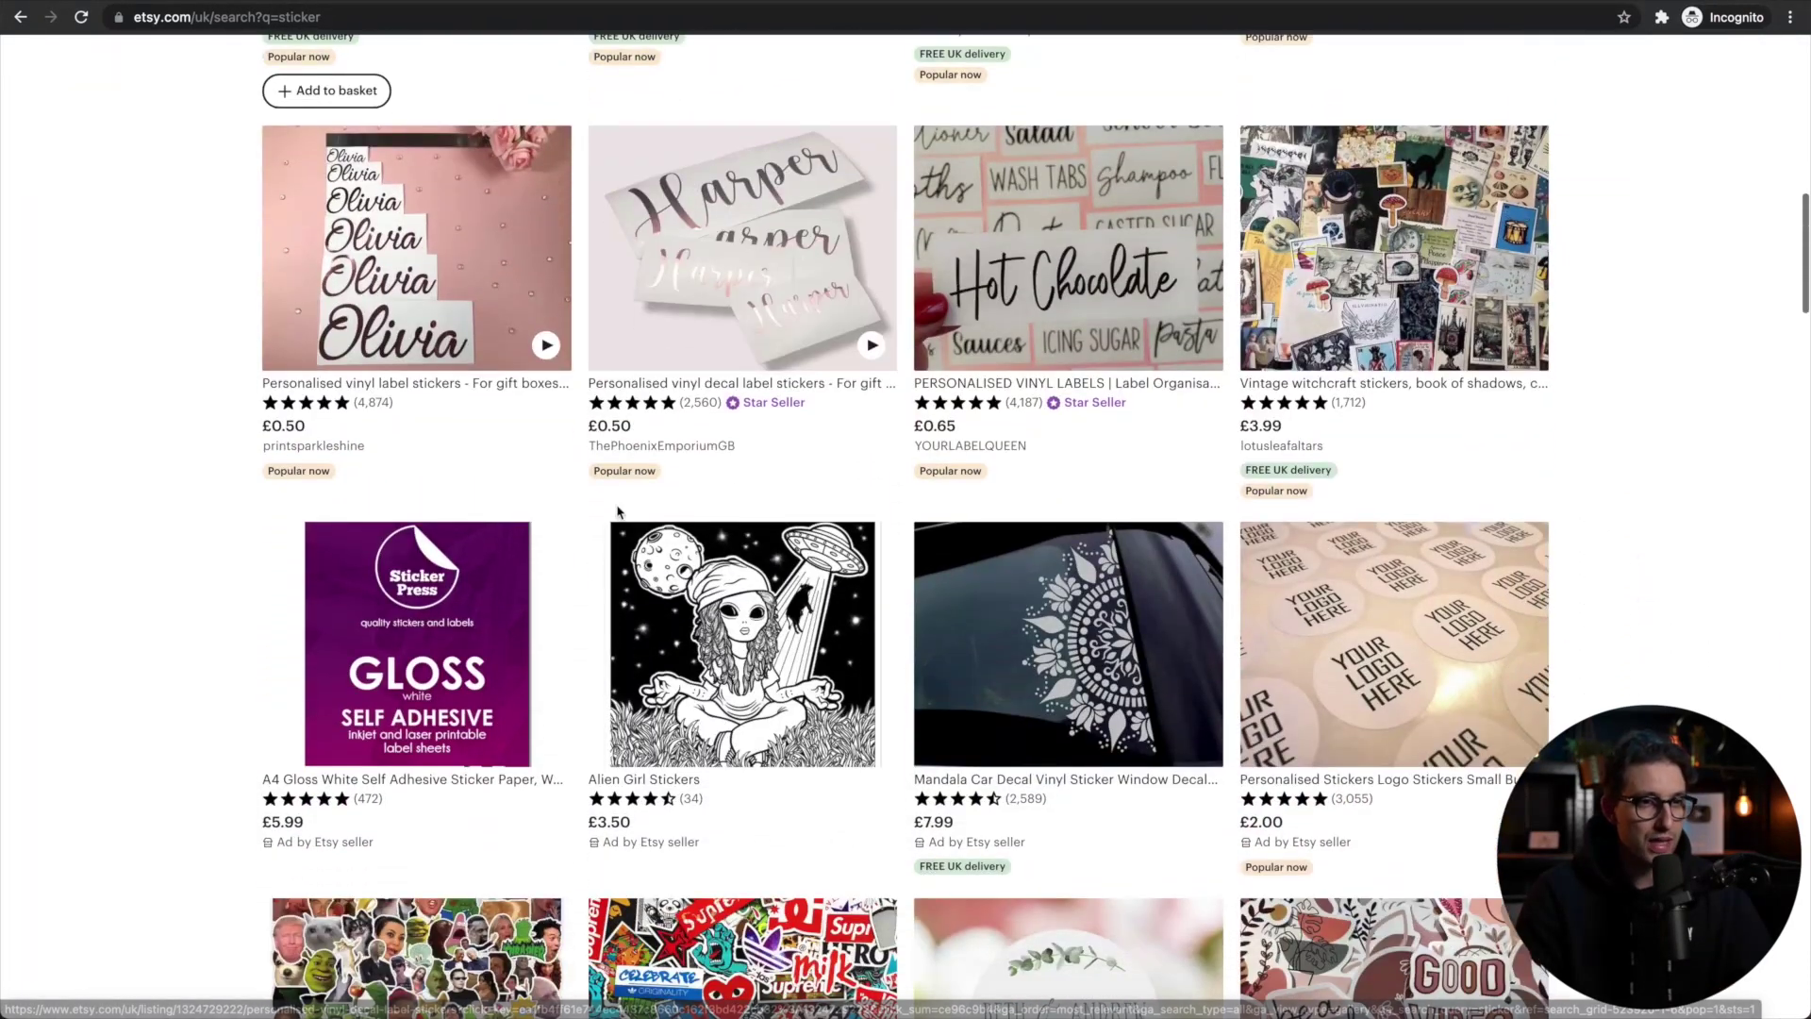
scroll(571, 573, "down", 1)
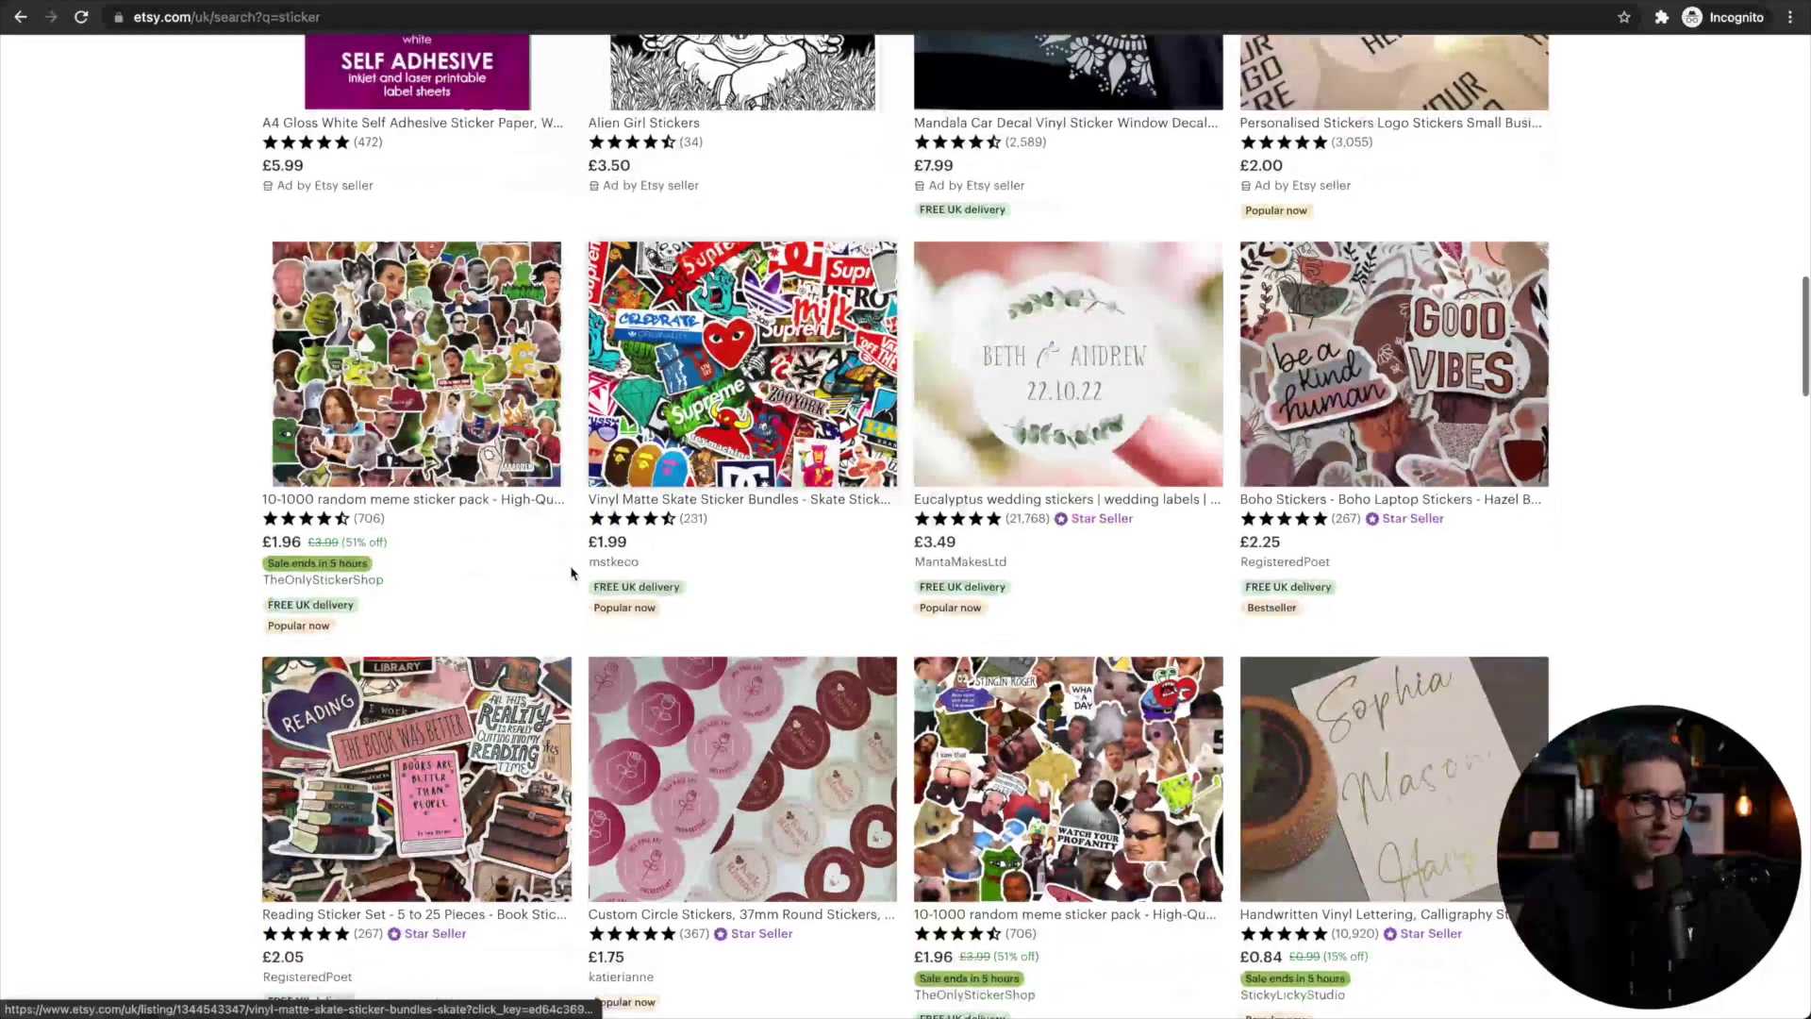
scroll(572, 572, "down", 4)
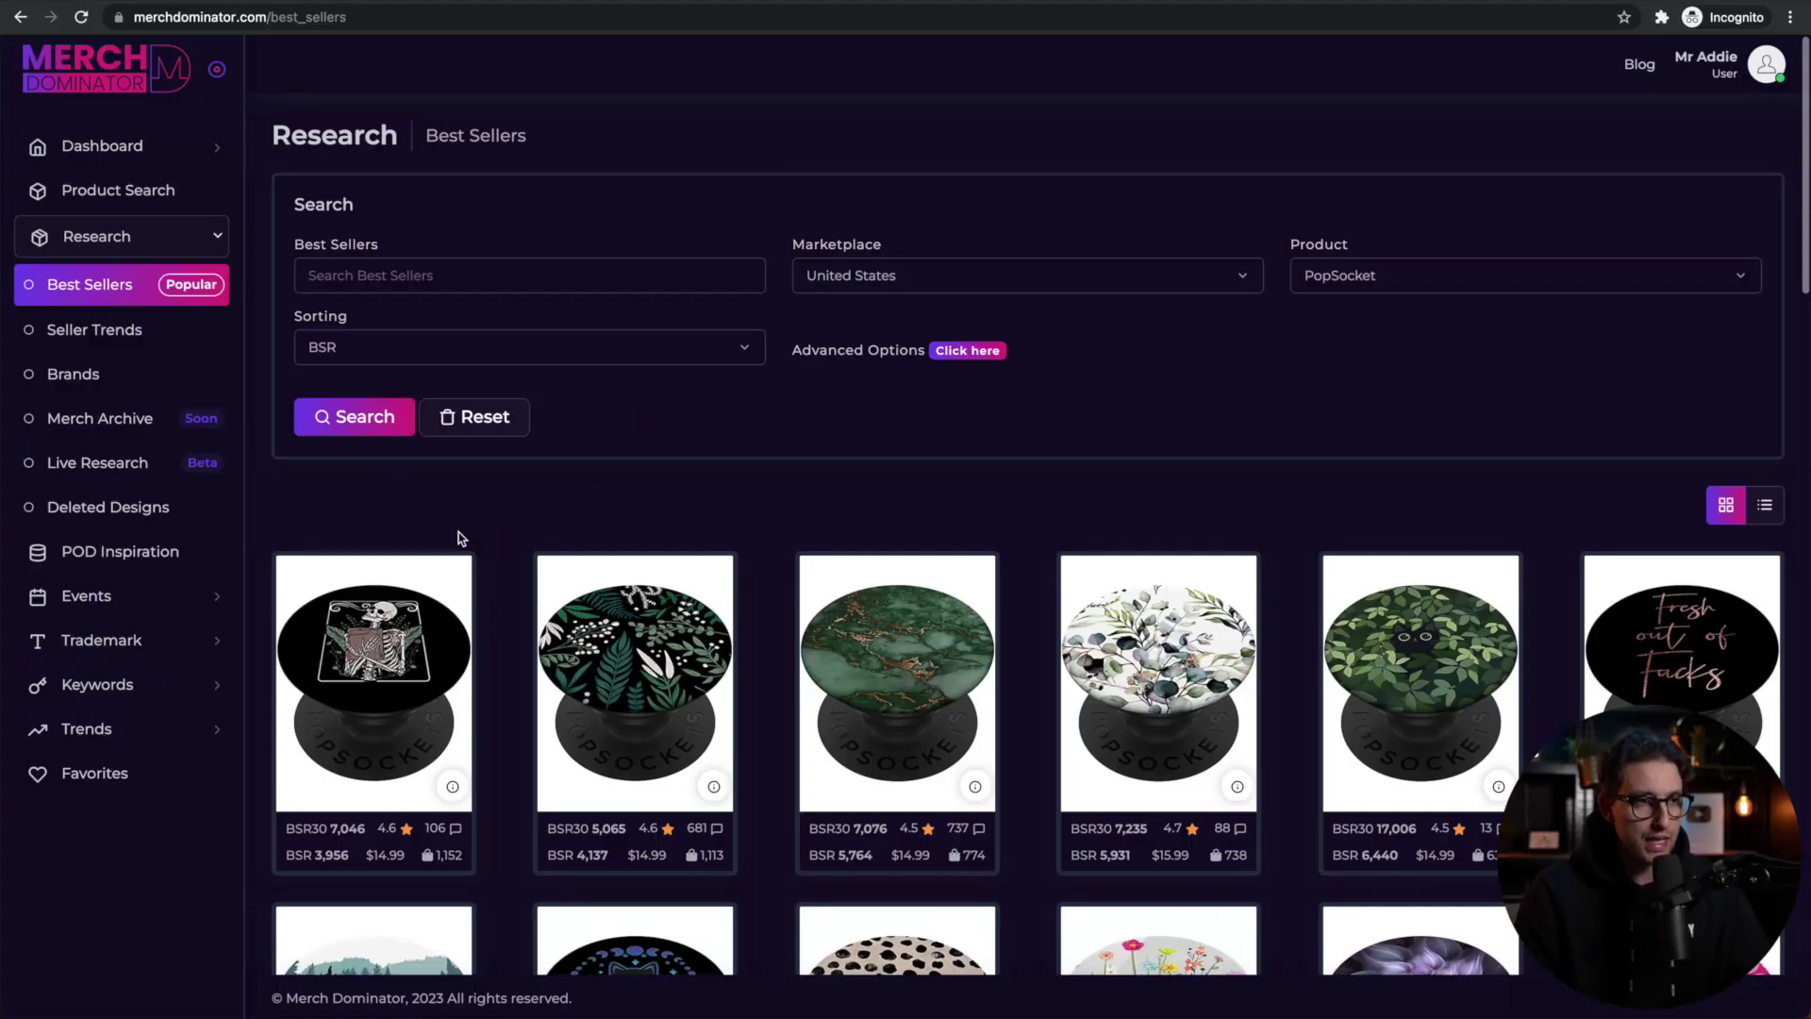
scroll(785, 459, "down", 3)
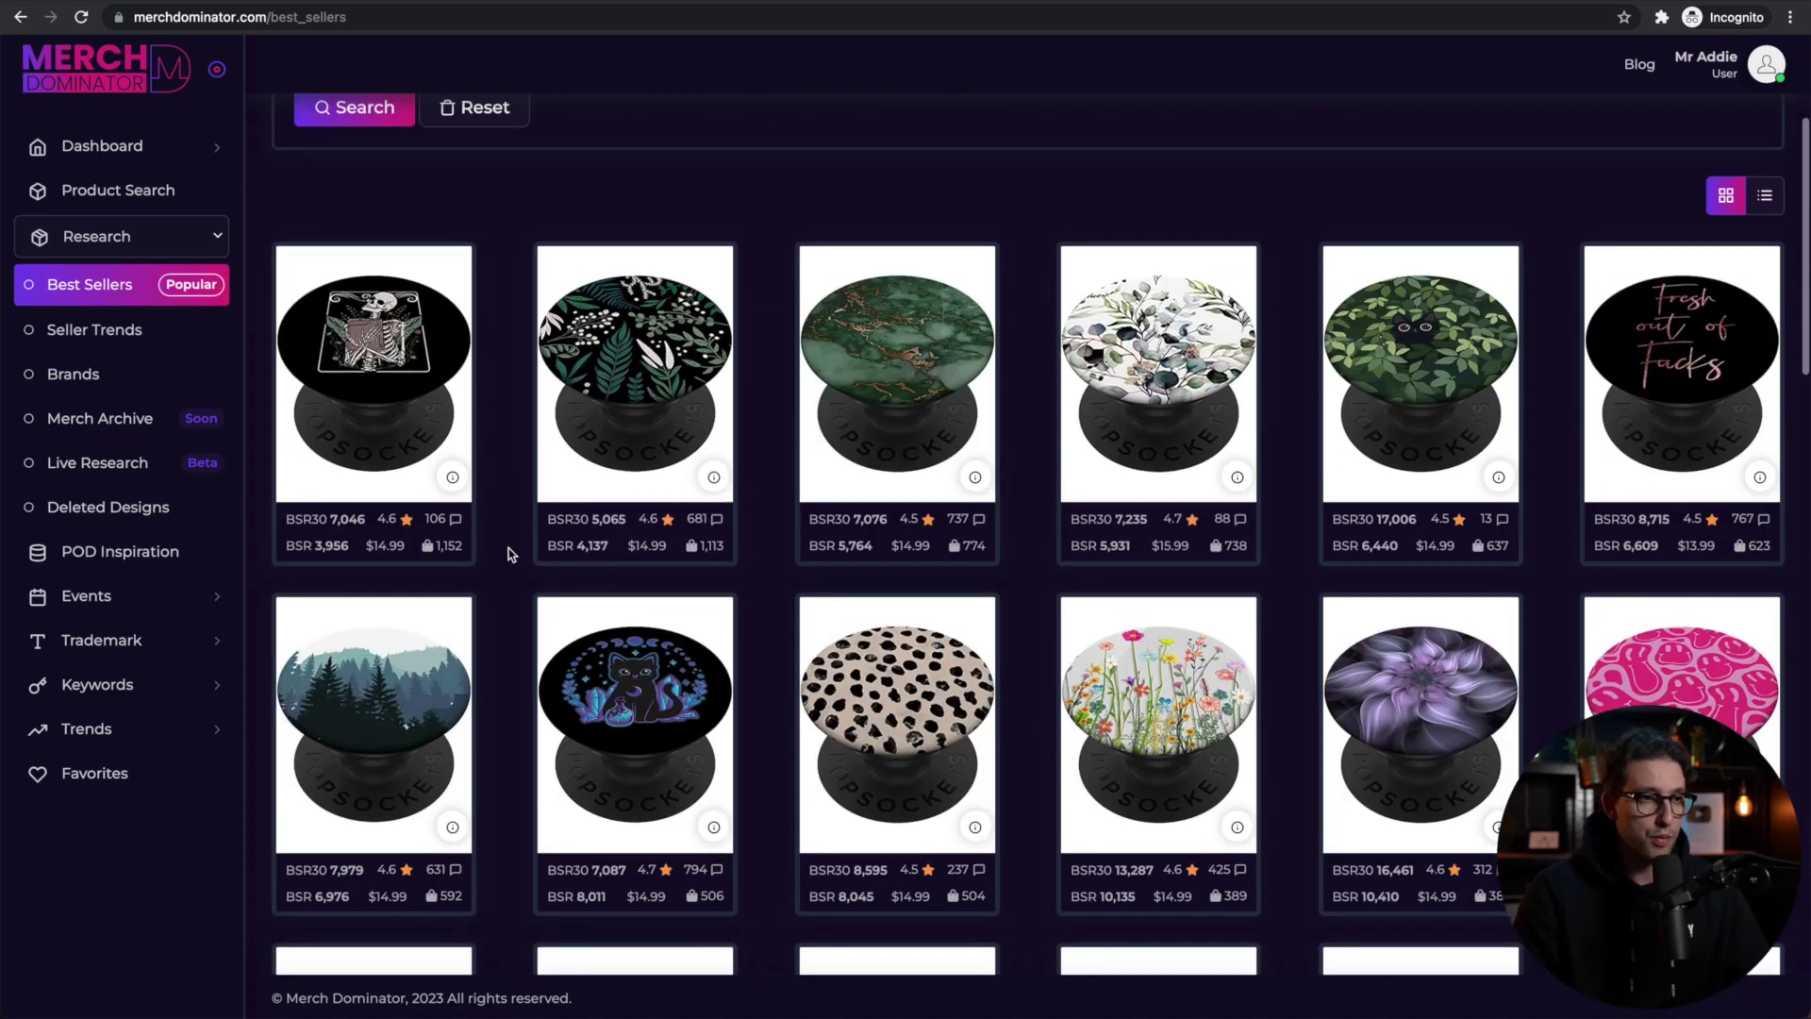
scroll(510, 552, "down", 6)
scroll(507, 554, "up", 3)
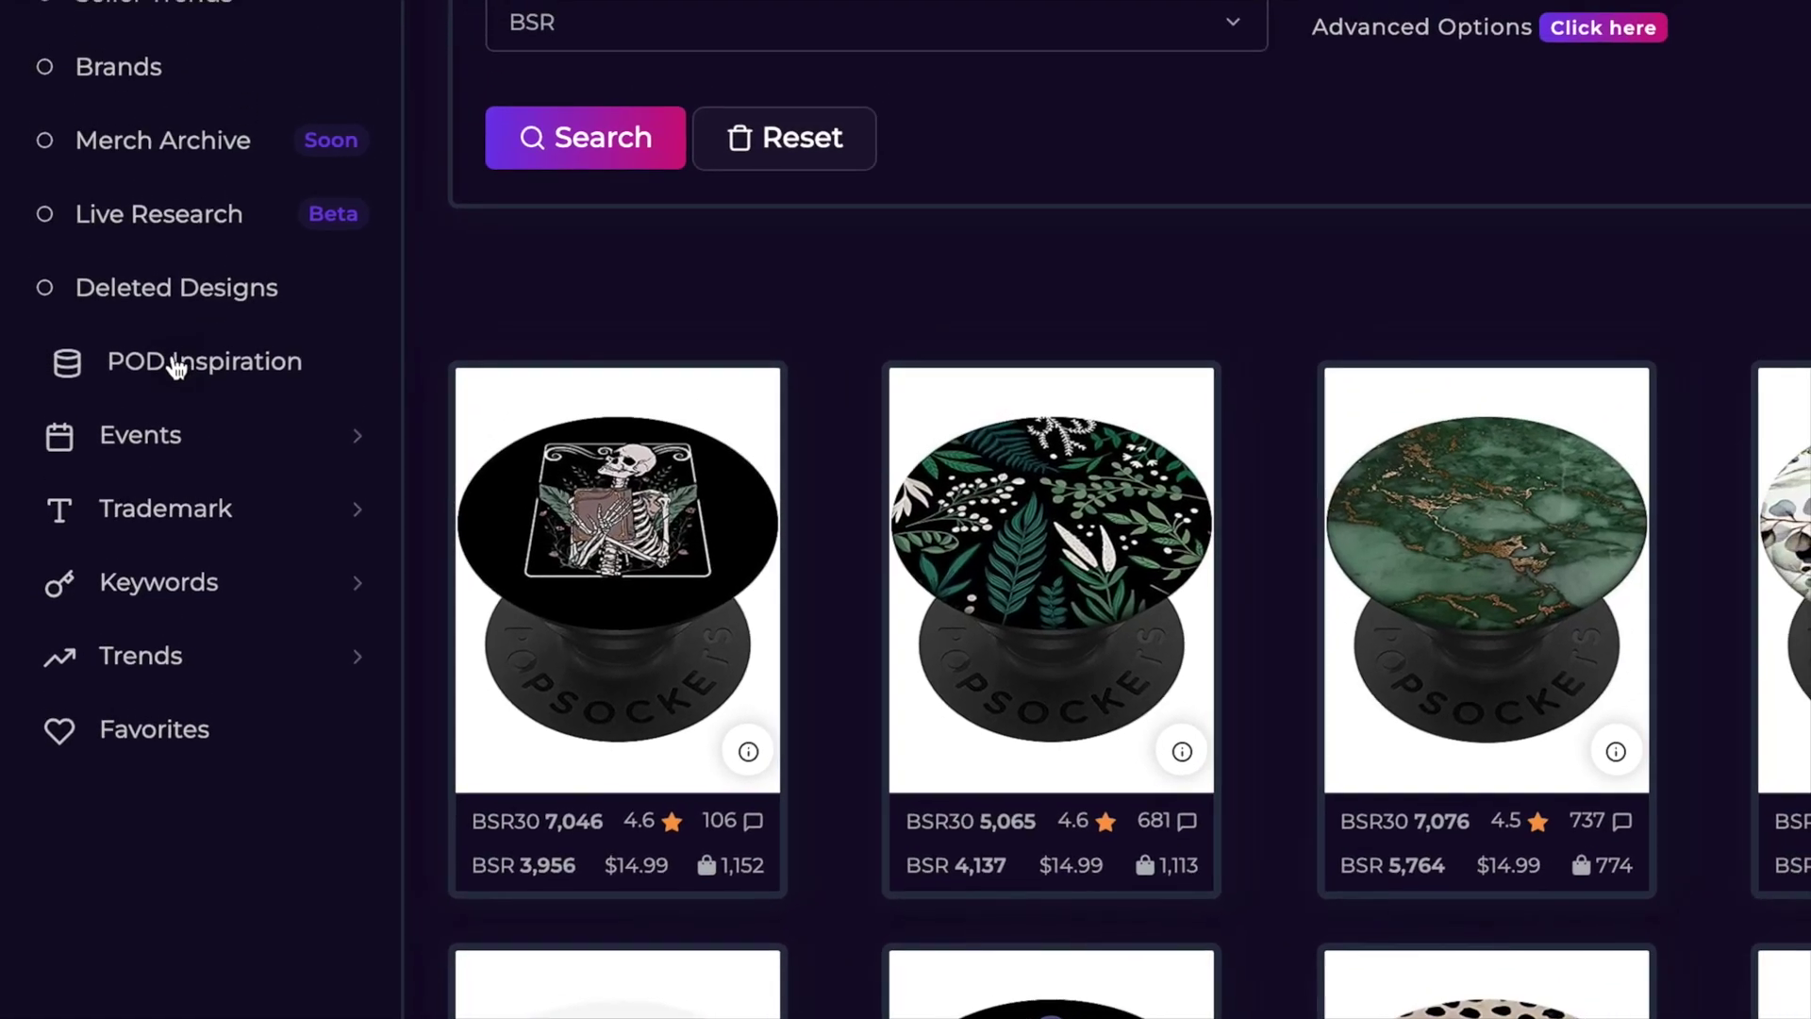
- Open Merch Dominator's POD Inspiration and set the platform to Spreadshirt
left_click(176, 346)
left_click(330, 275)
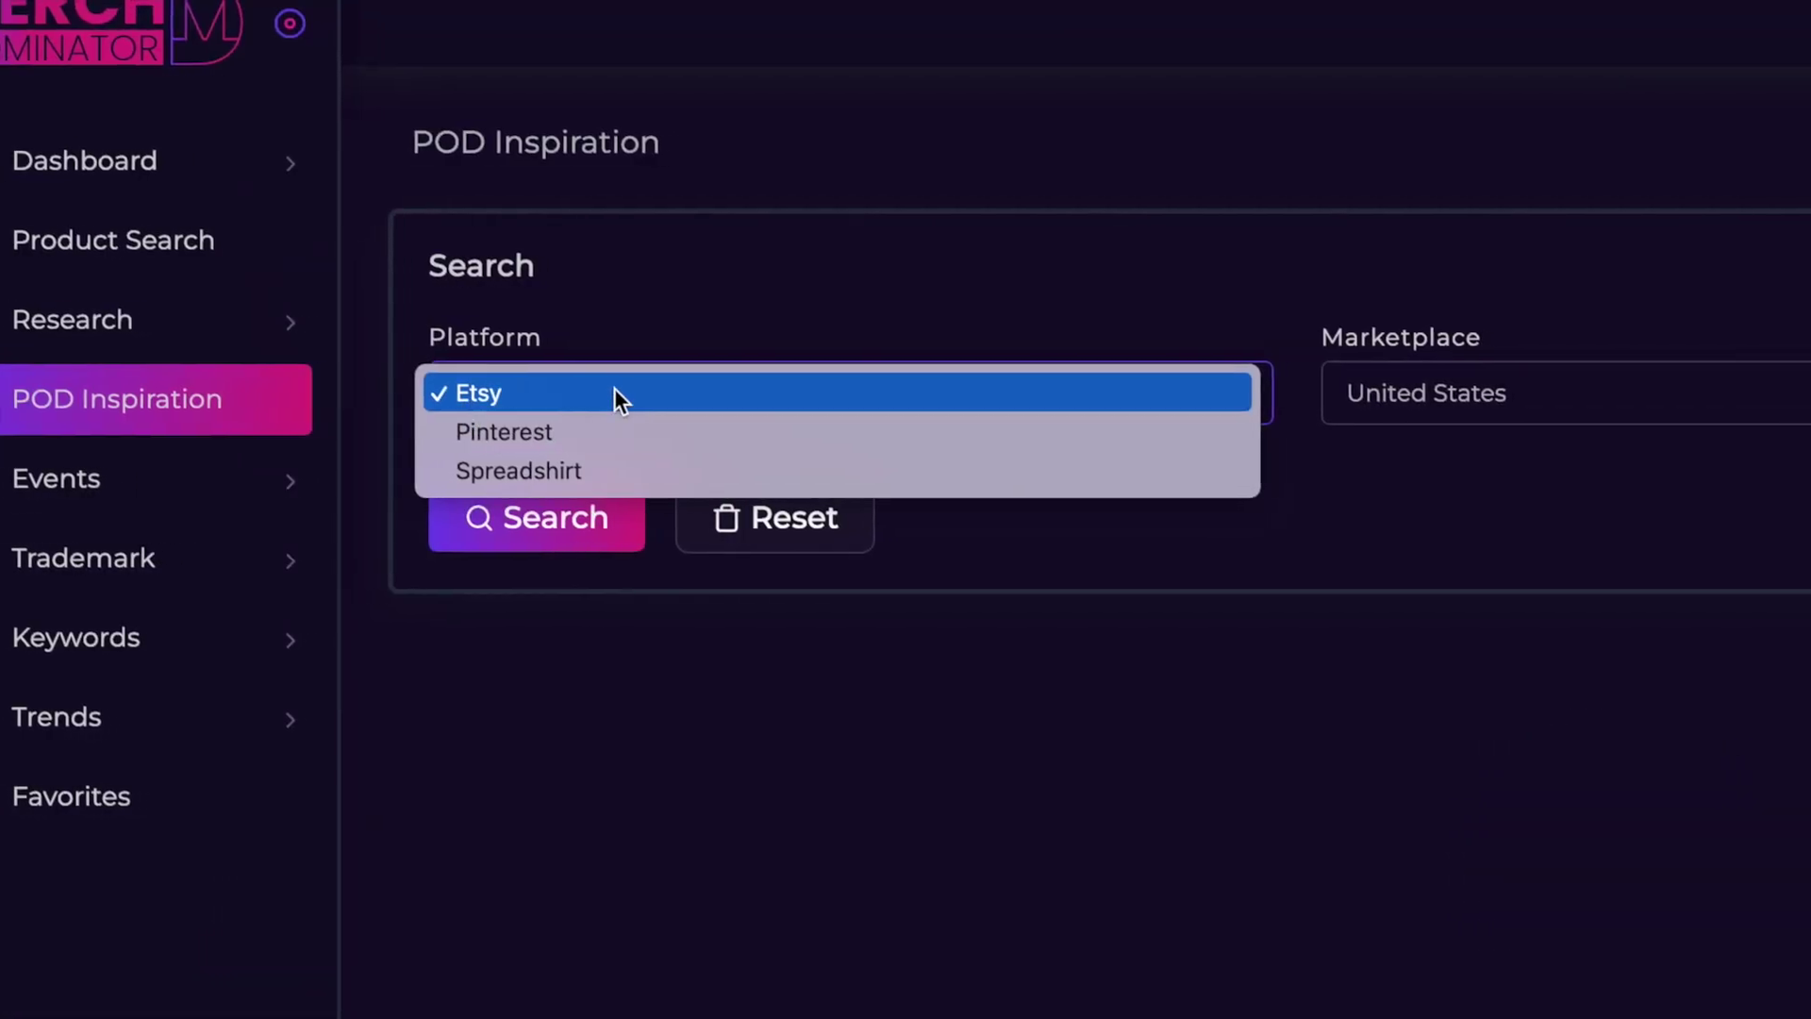
left_click(755, 469)
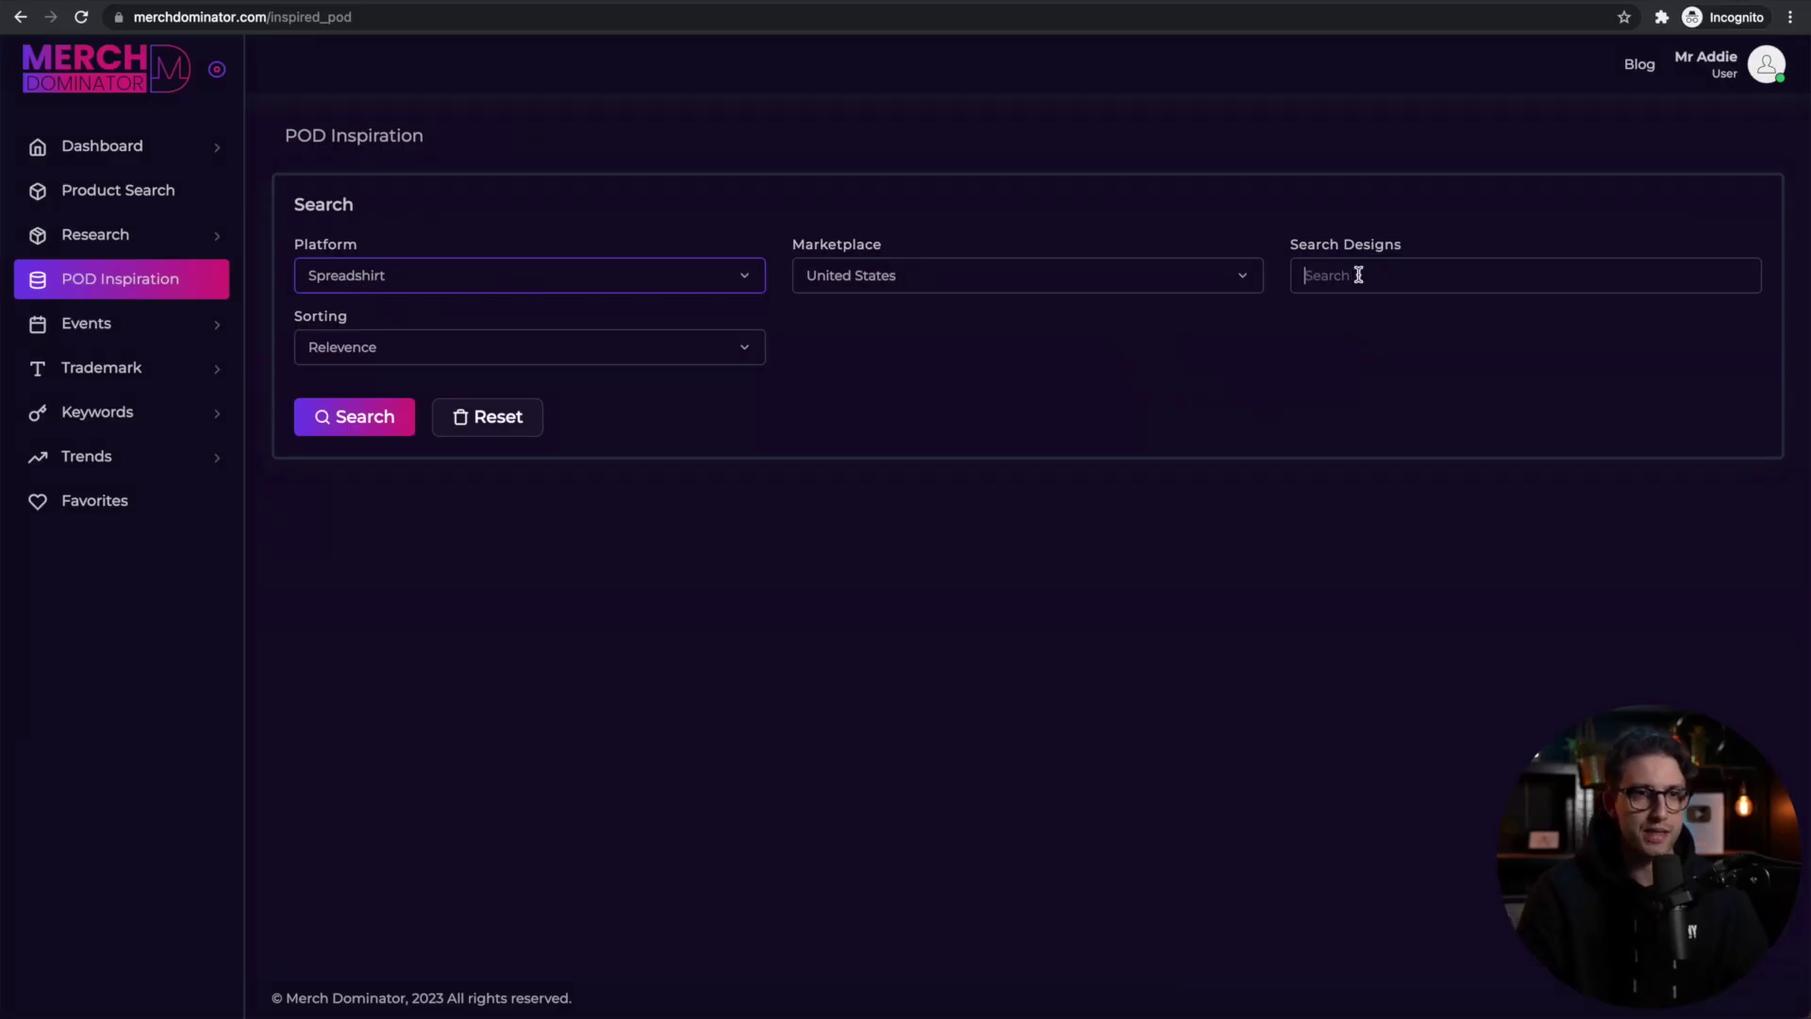
- Search for 'stickers' and browse the resulting $2.99 sticker designs
key("Return")
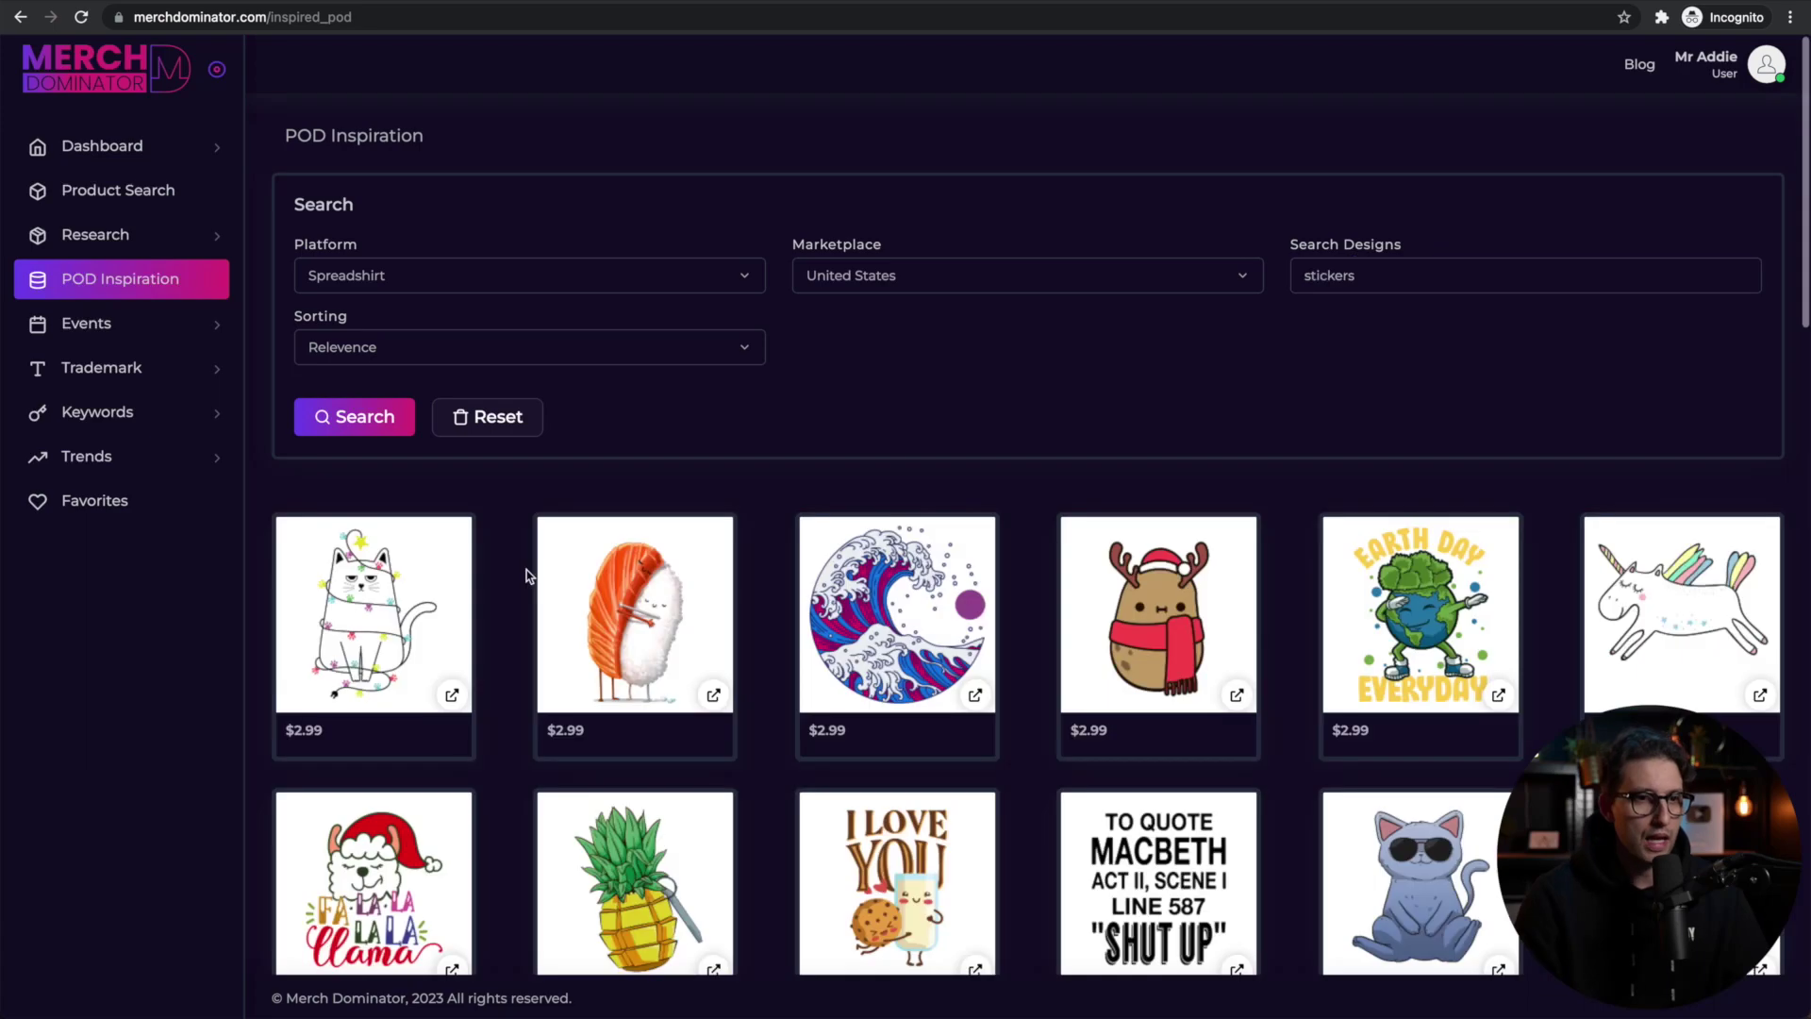
scroll(528, 571, "down", 5)
scroll(535, 577, "down", 10)
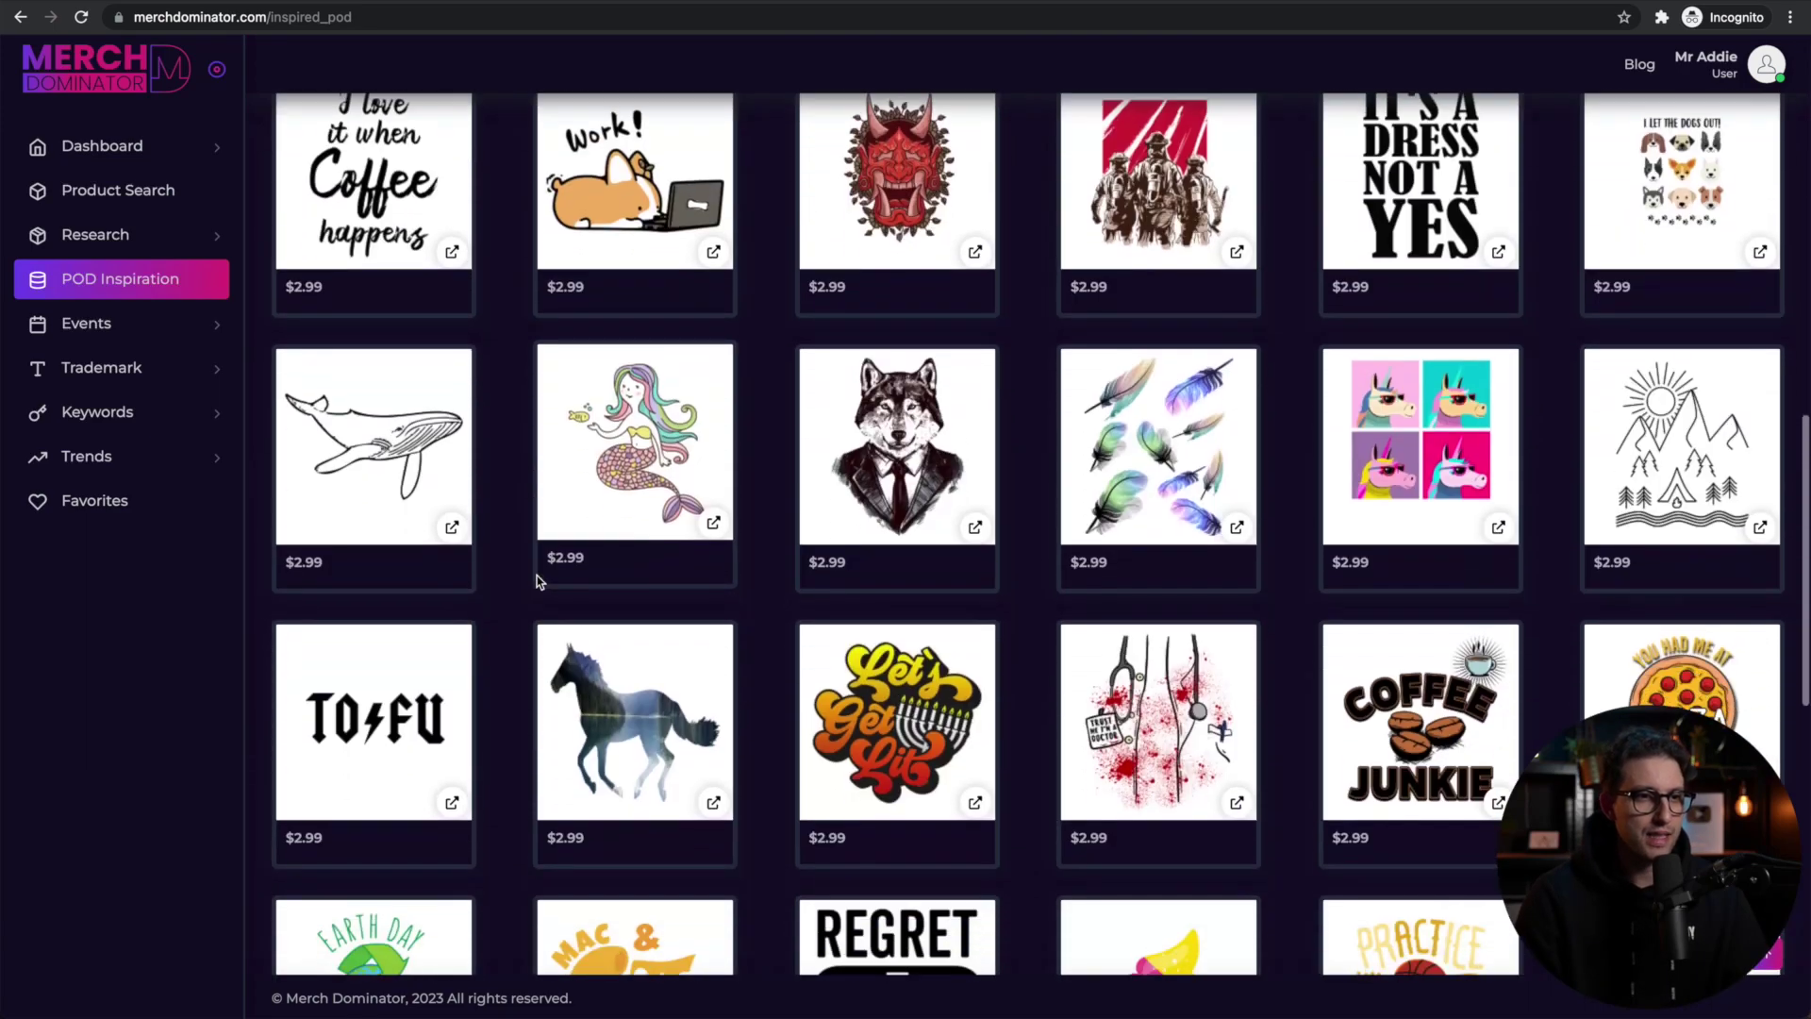
scroll(535, 580, "down", 3)
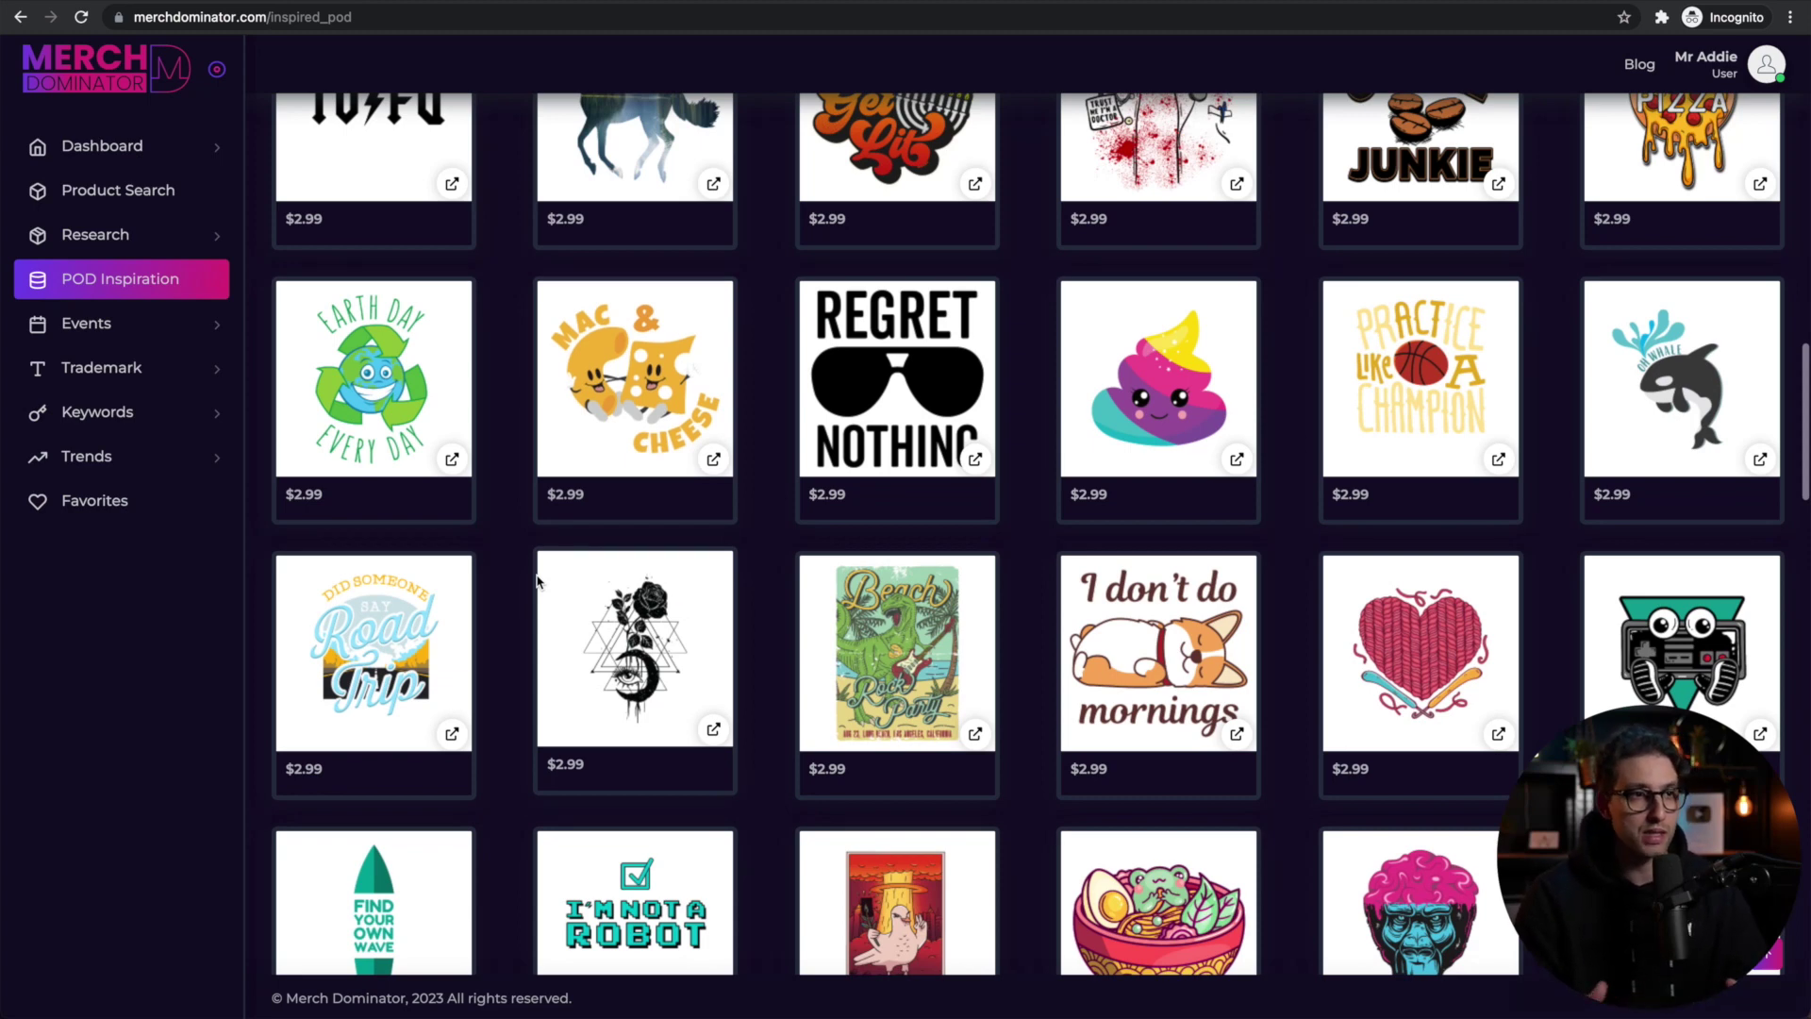
scroll(535, 596, "down", 7)
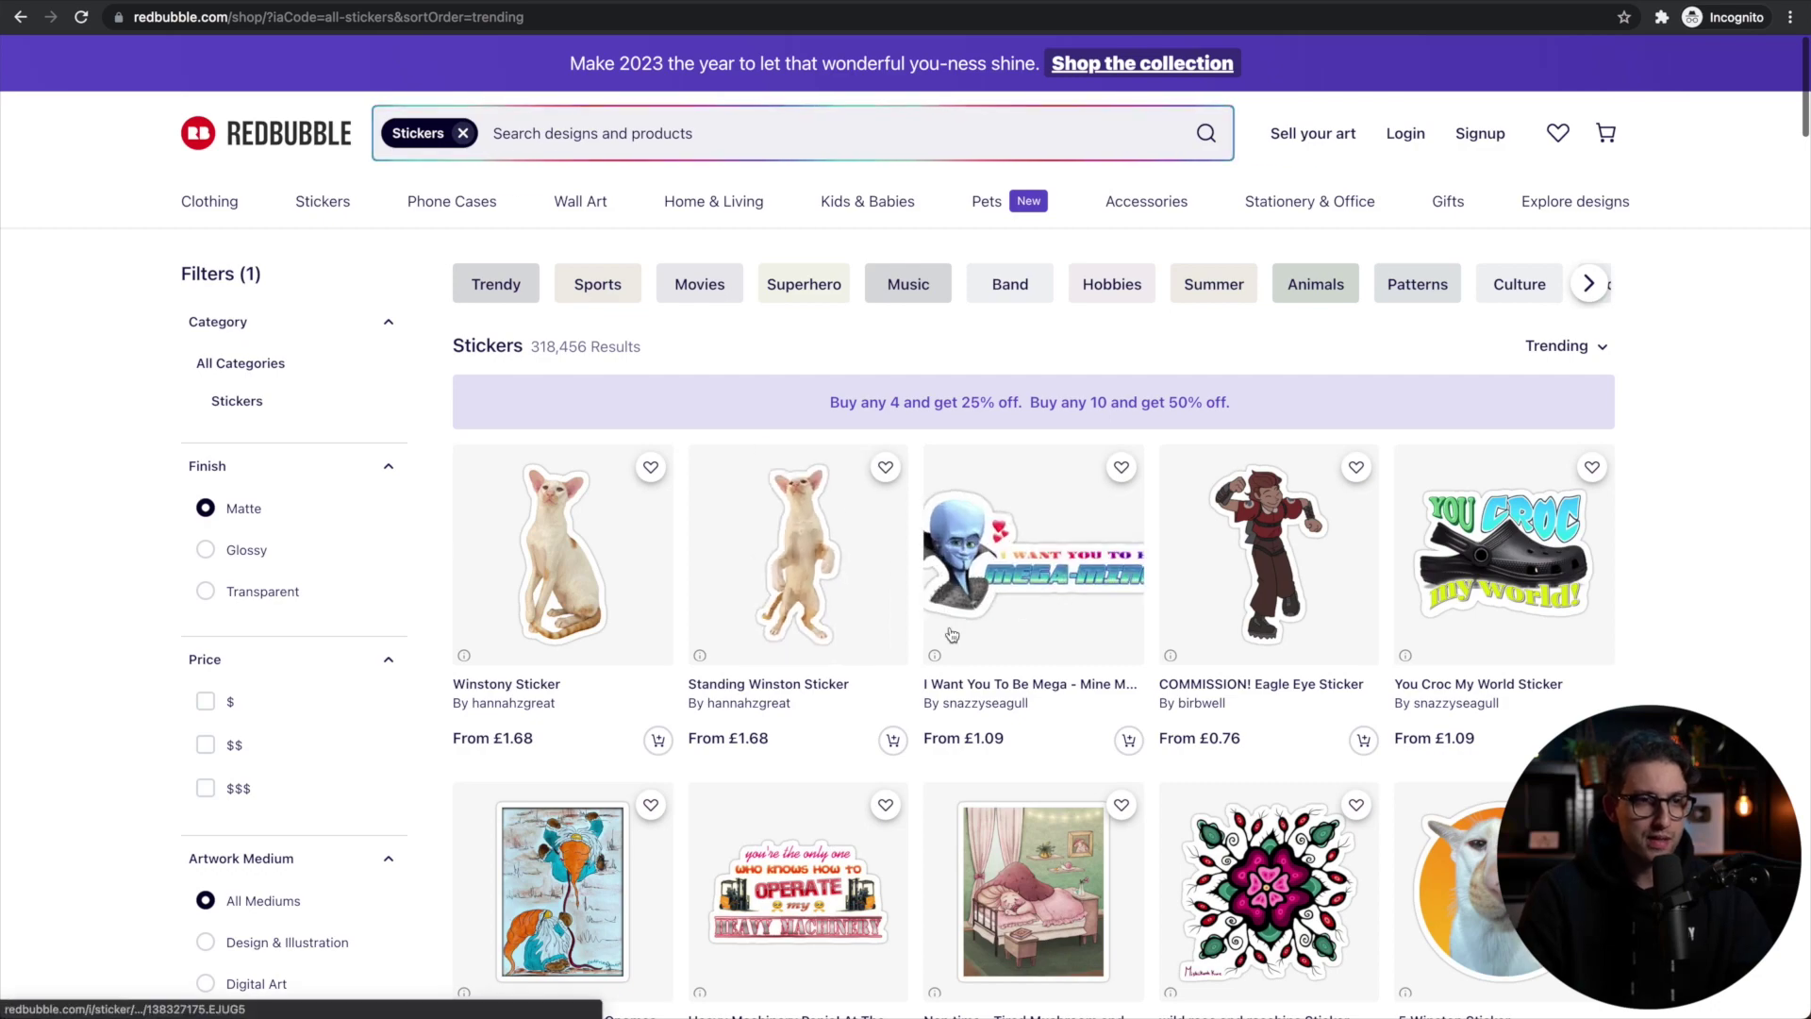
scroll(767, 551, "down", 4)
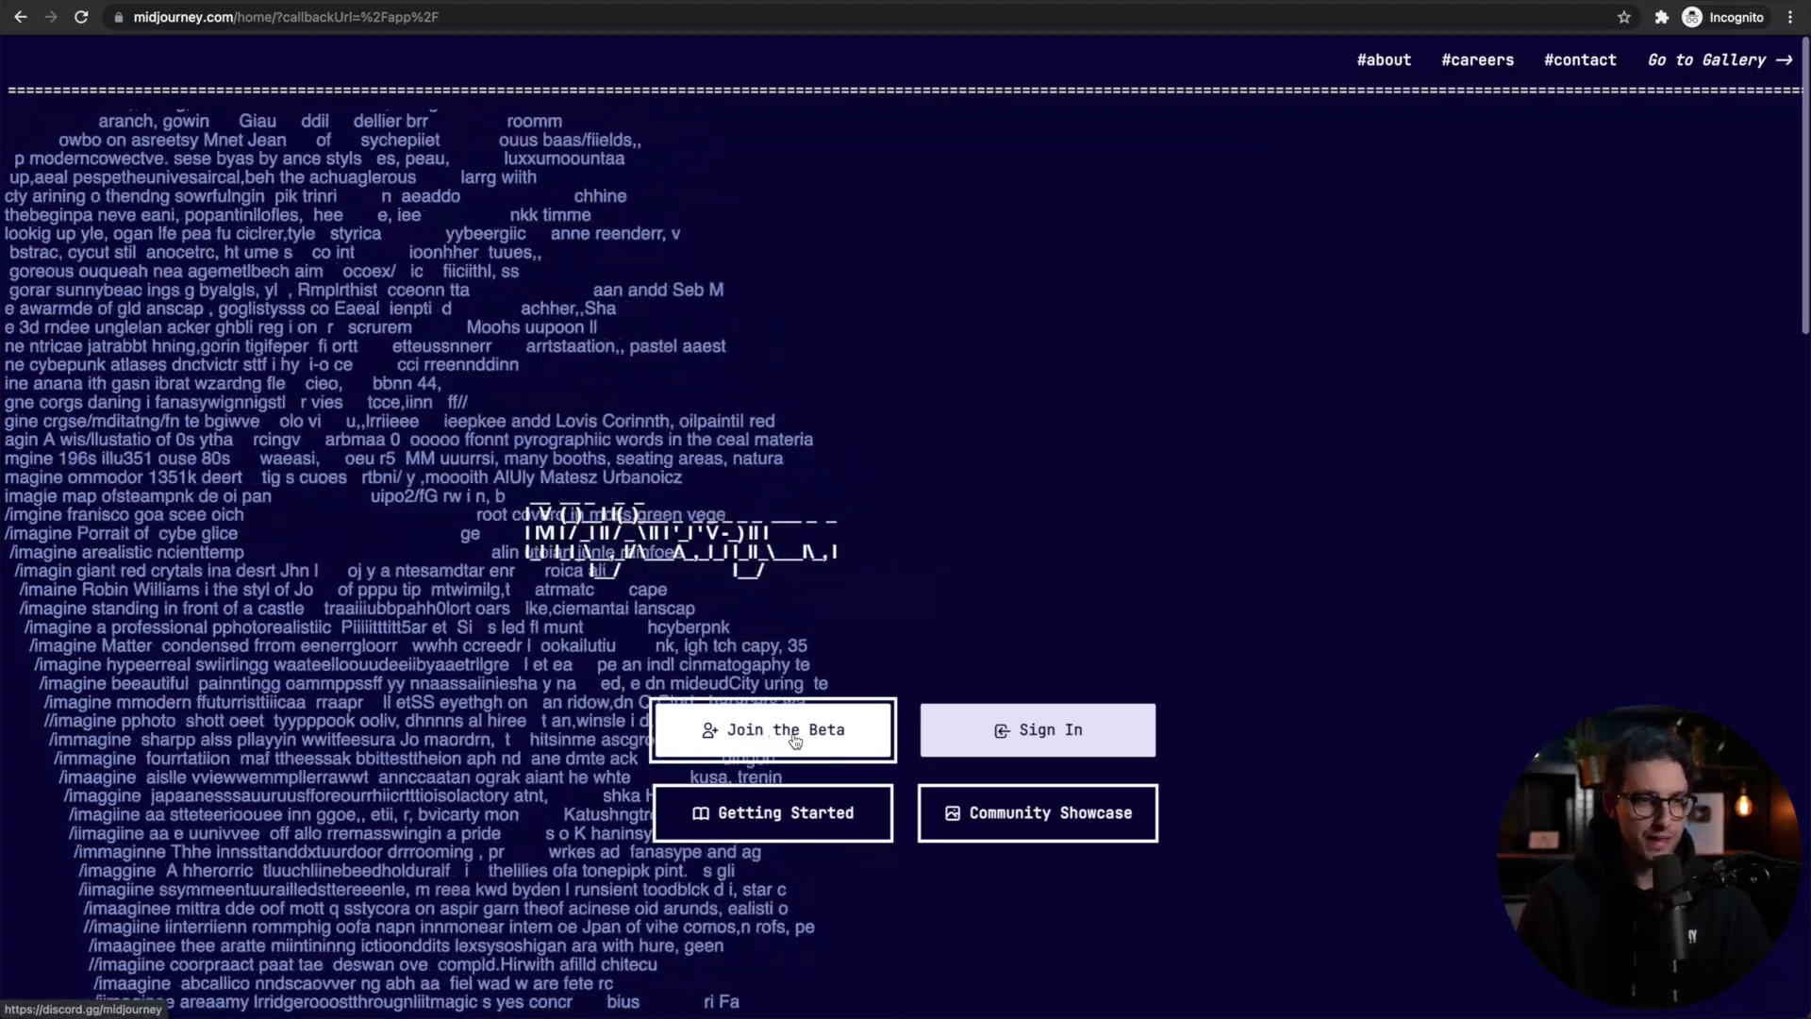
- Join the Midjourney beta in Discord, skip the audio device prompt, and open newbies-114
left_click(796, 738)
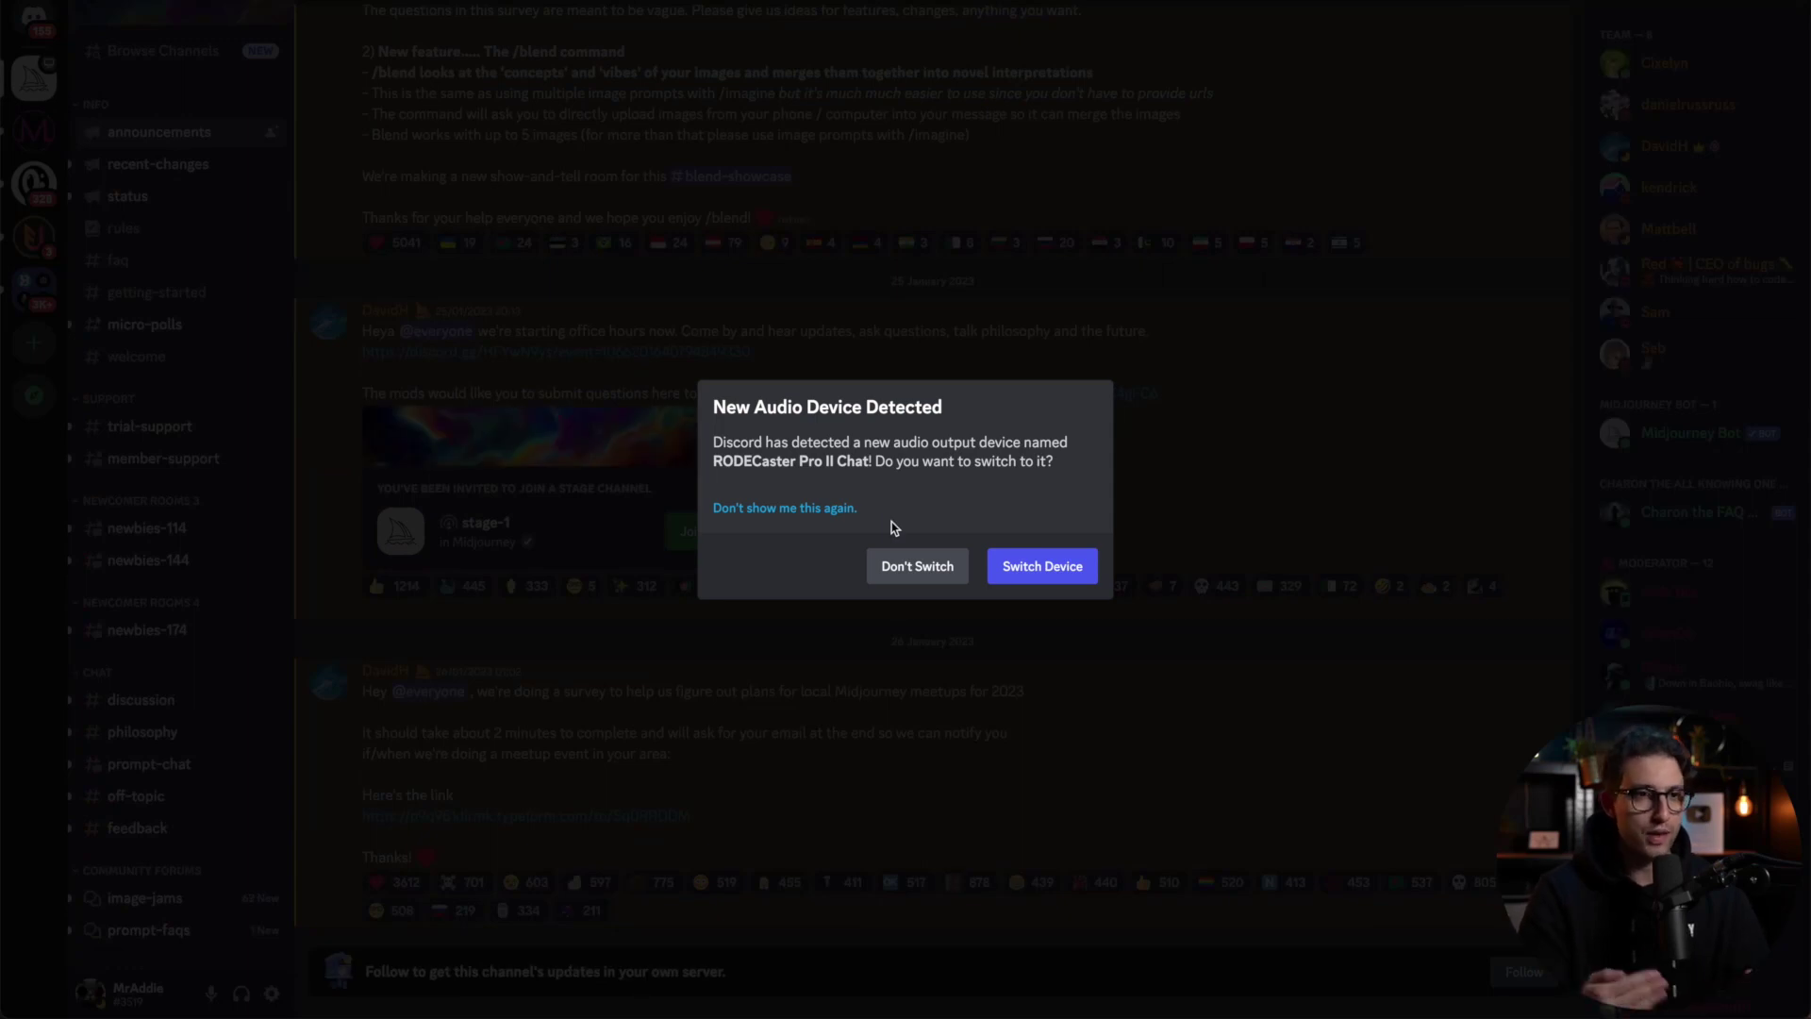
left_click(614, 505)
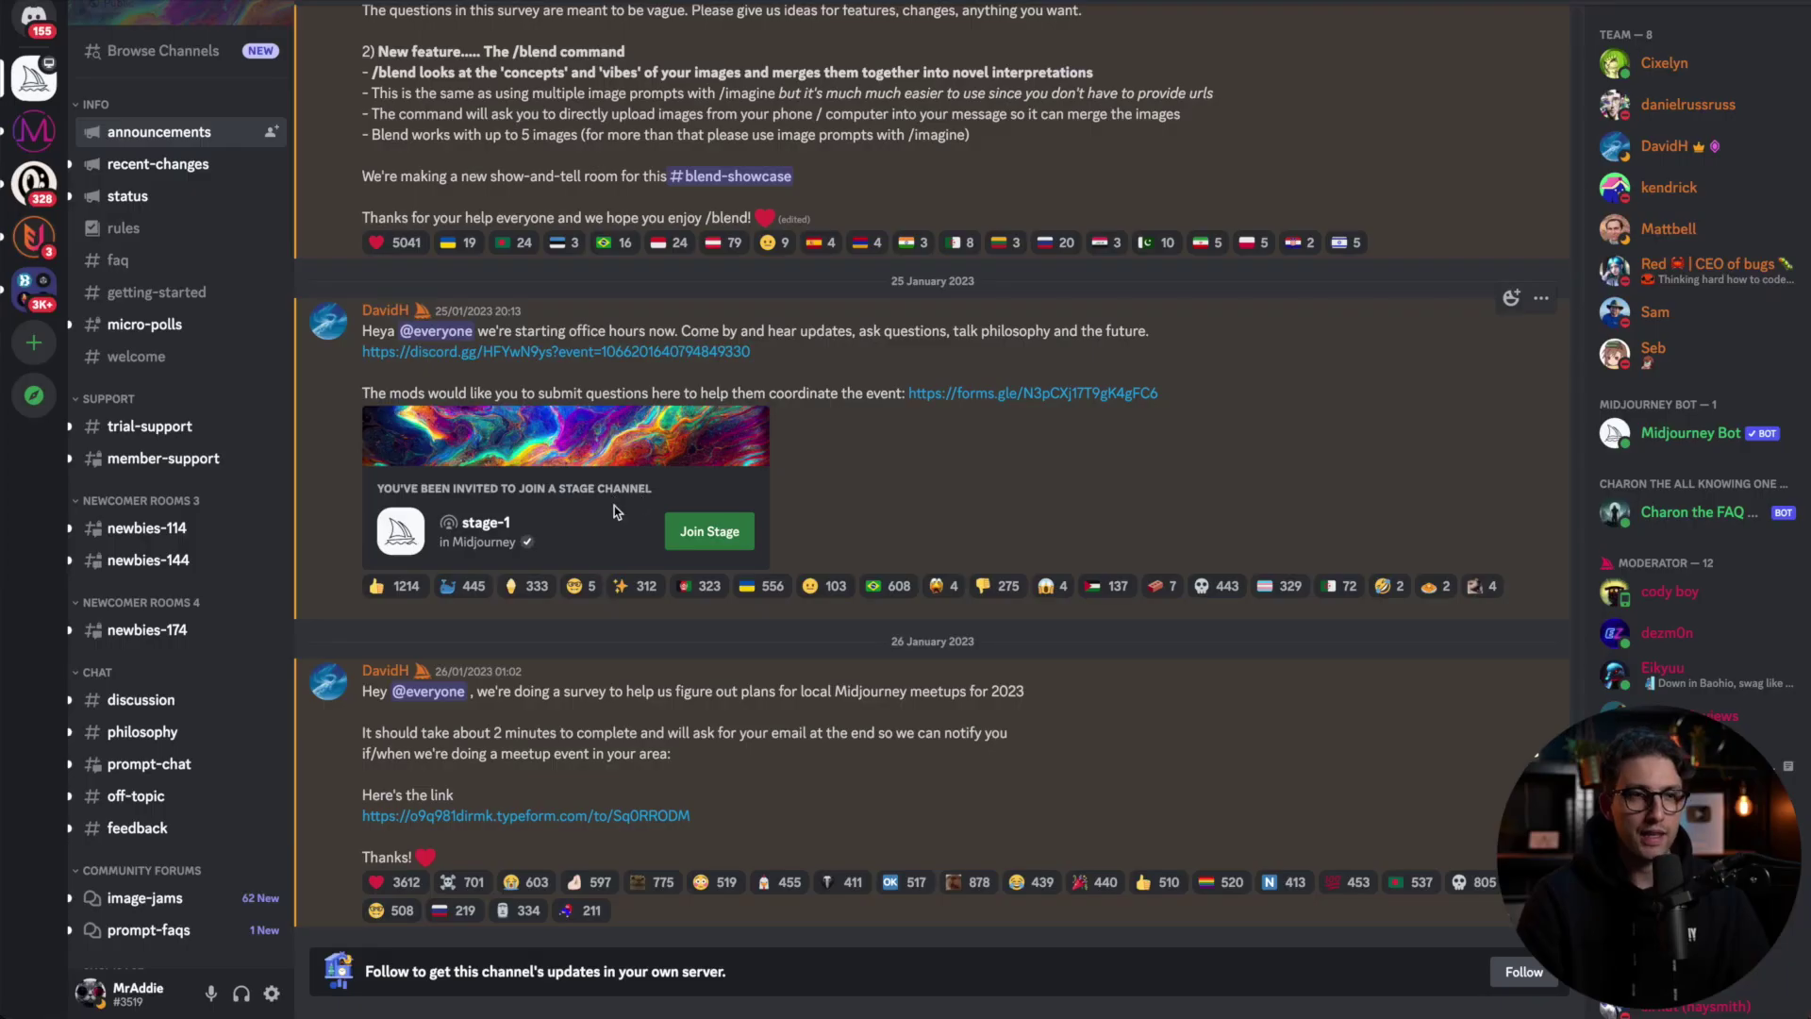
mouse_move(177, 538)
left_click(472, 600)
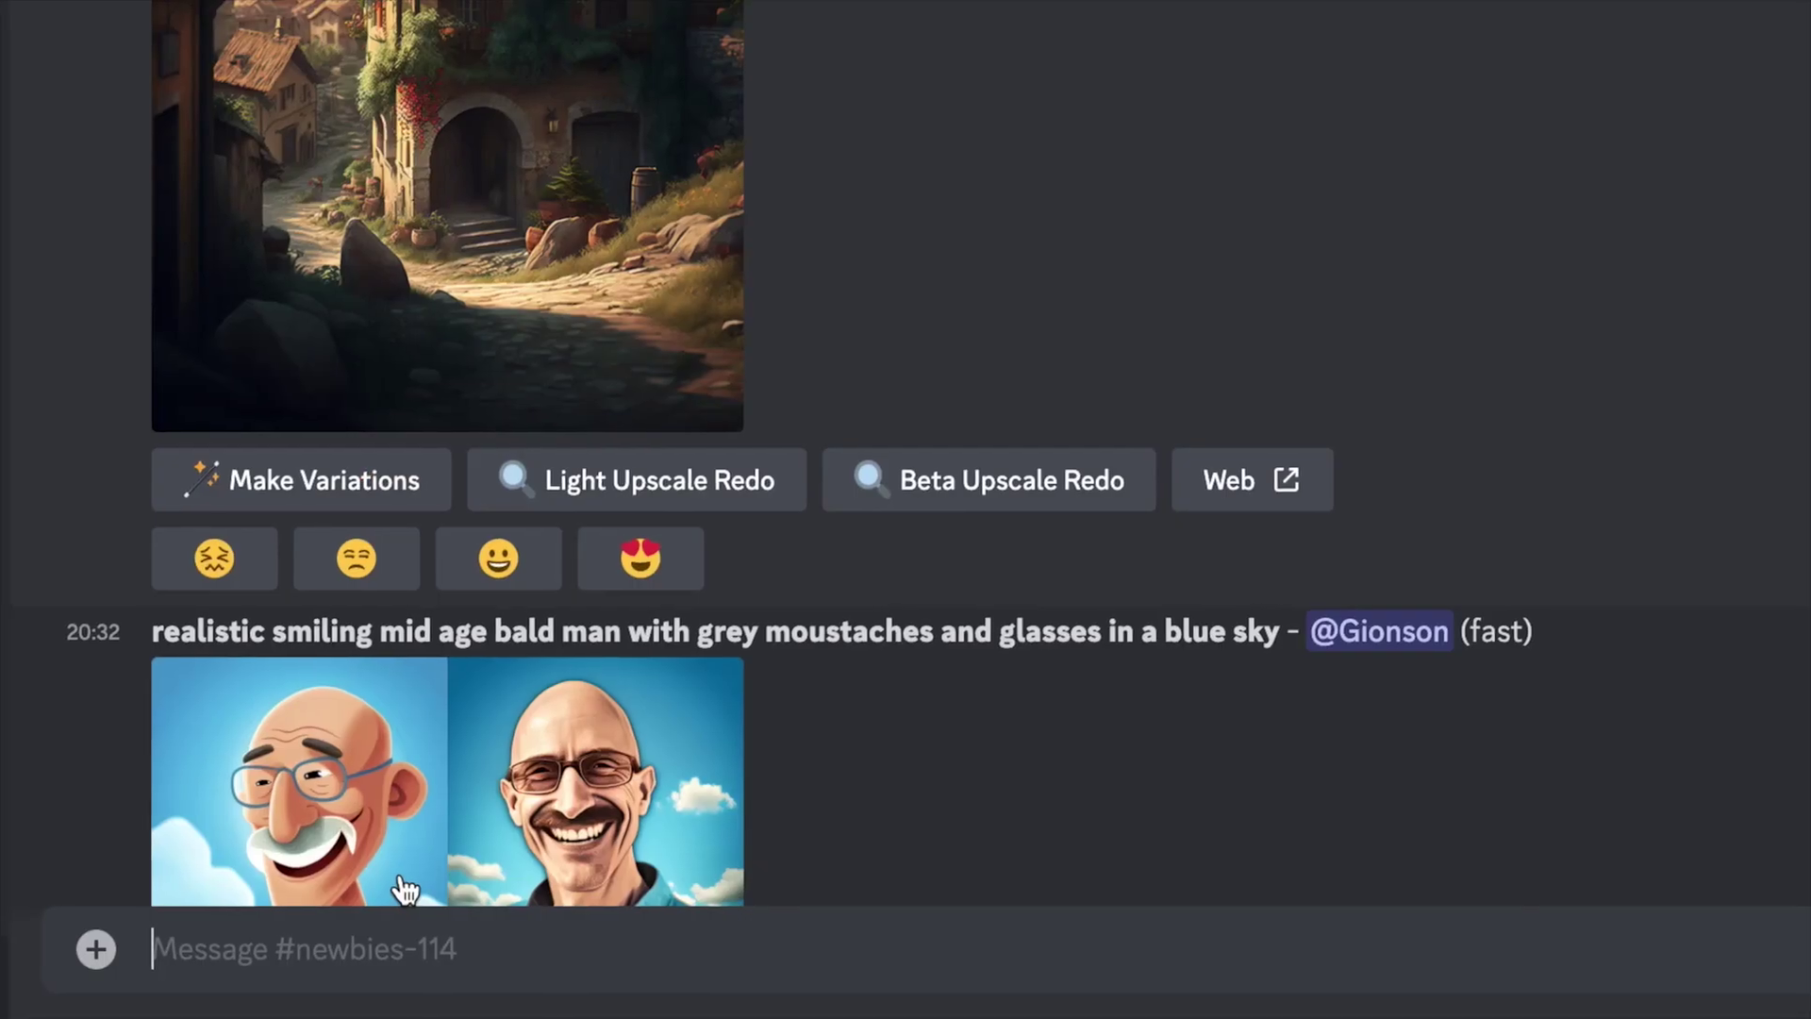
- Start an /imagine command in newbies-114 so its prompt field is ready
type("/imagine")
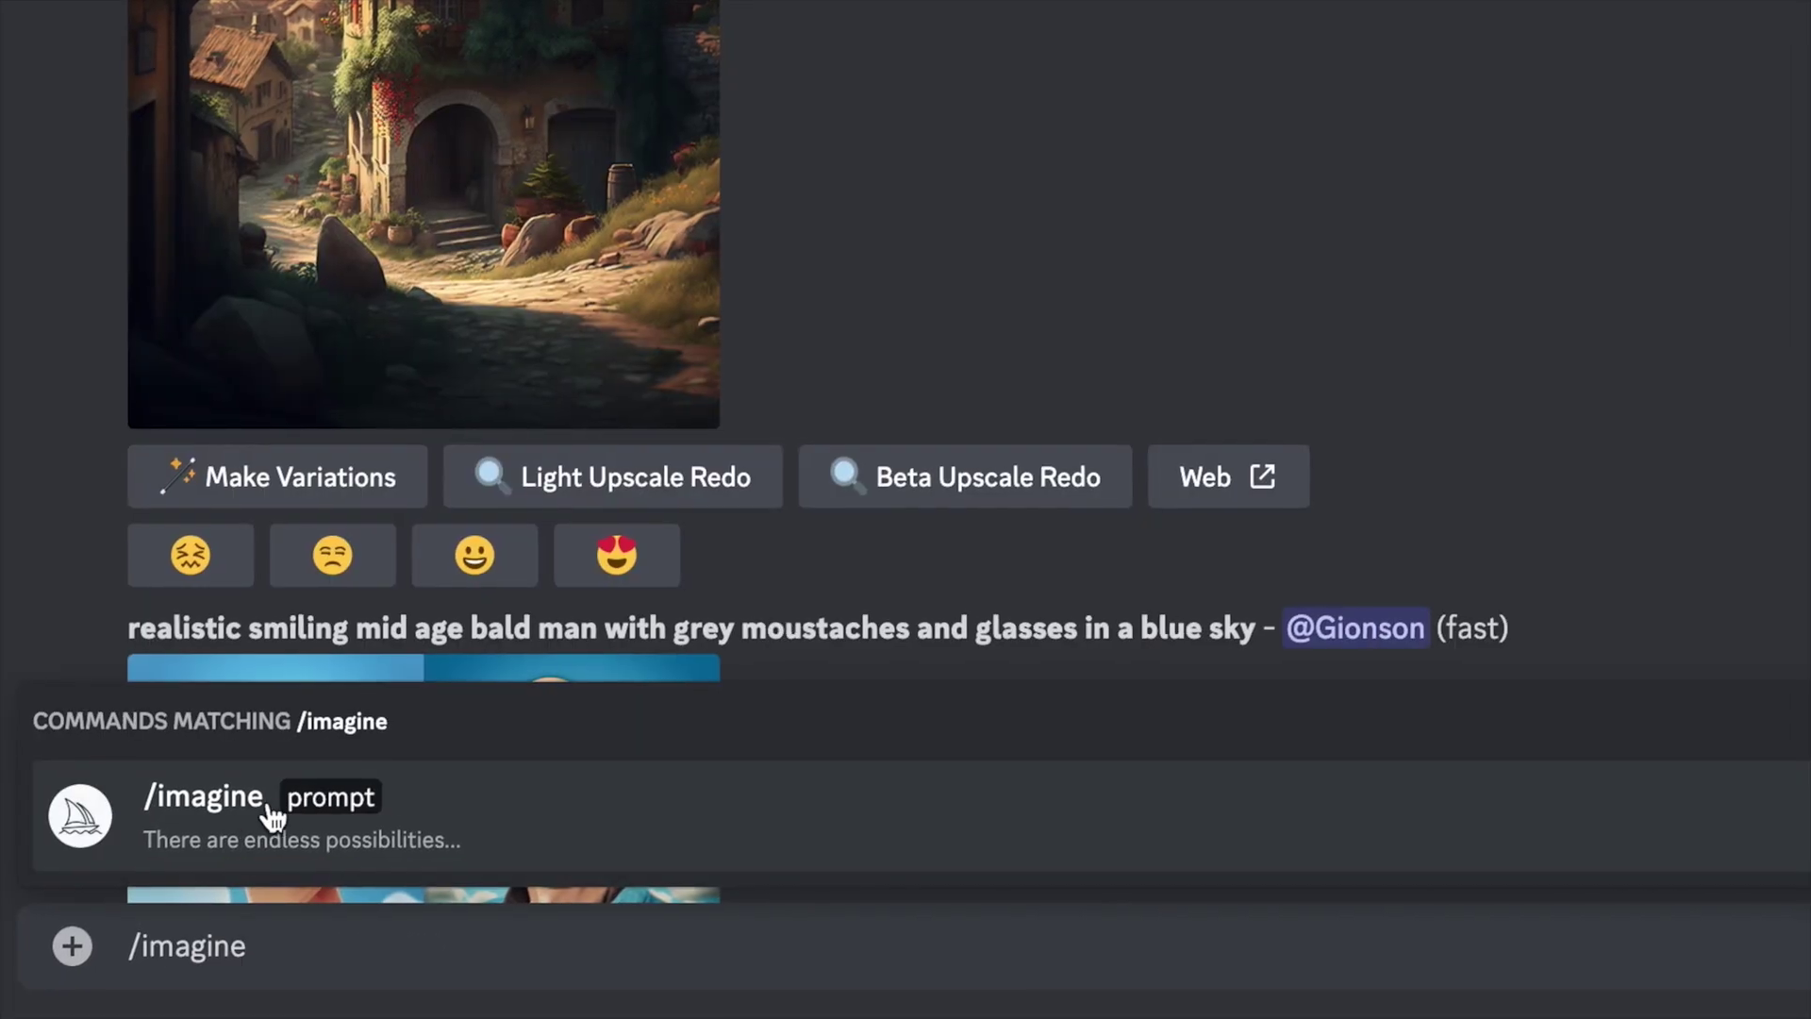
left_click(272, 813)
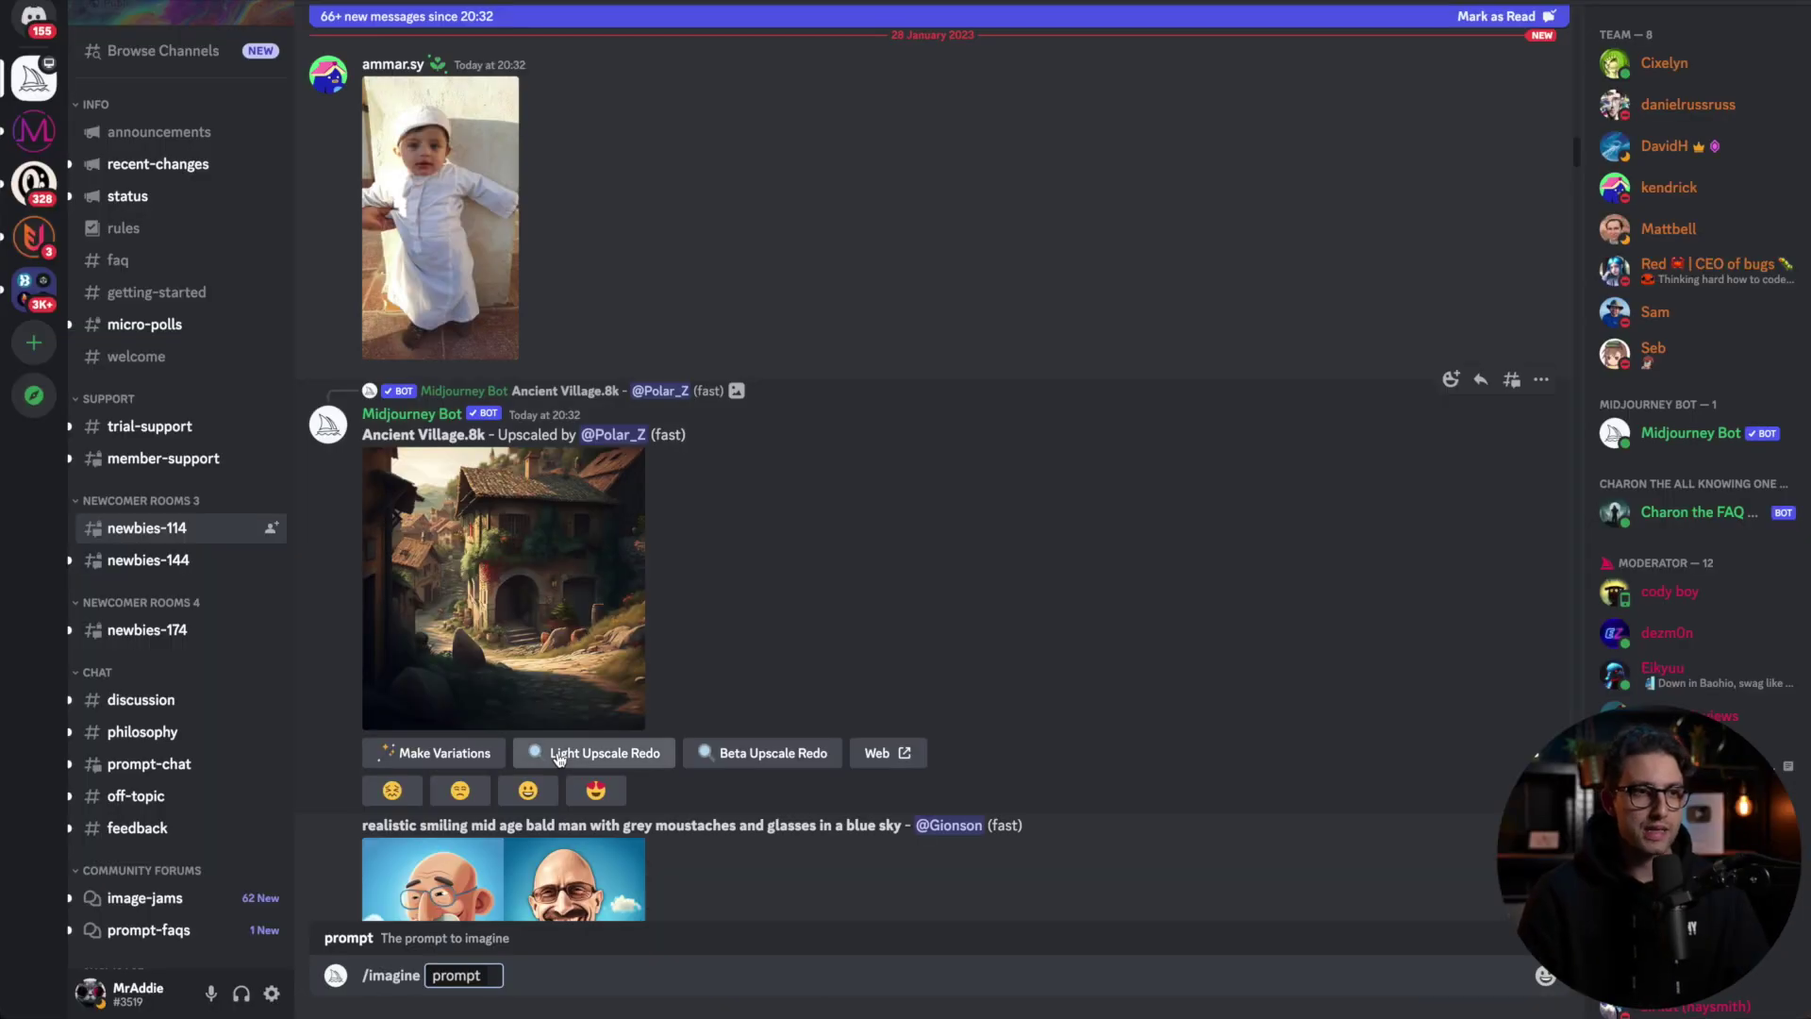
scroll(682, 539, "down", 3)
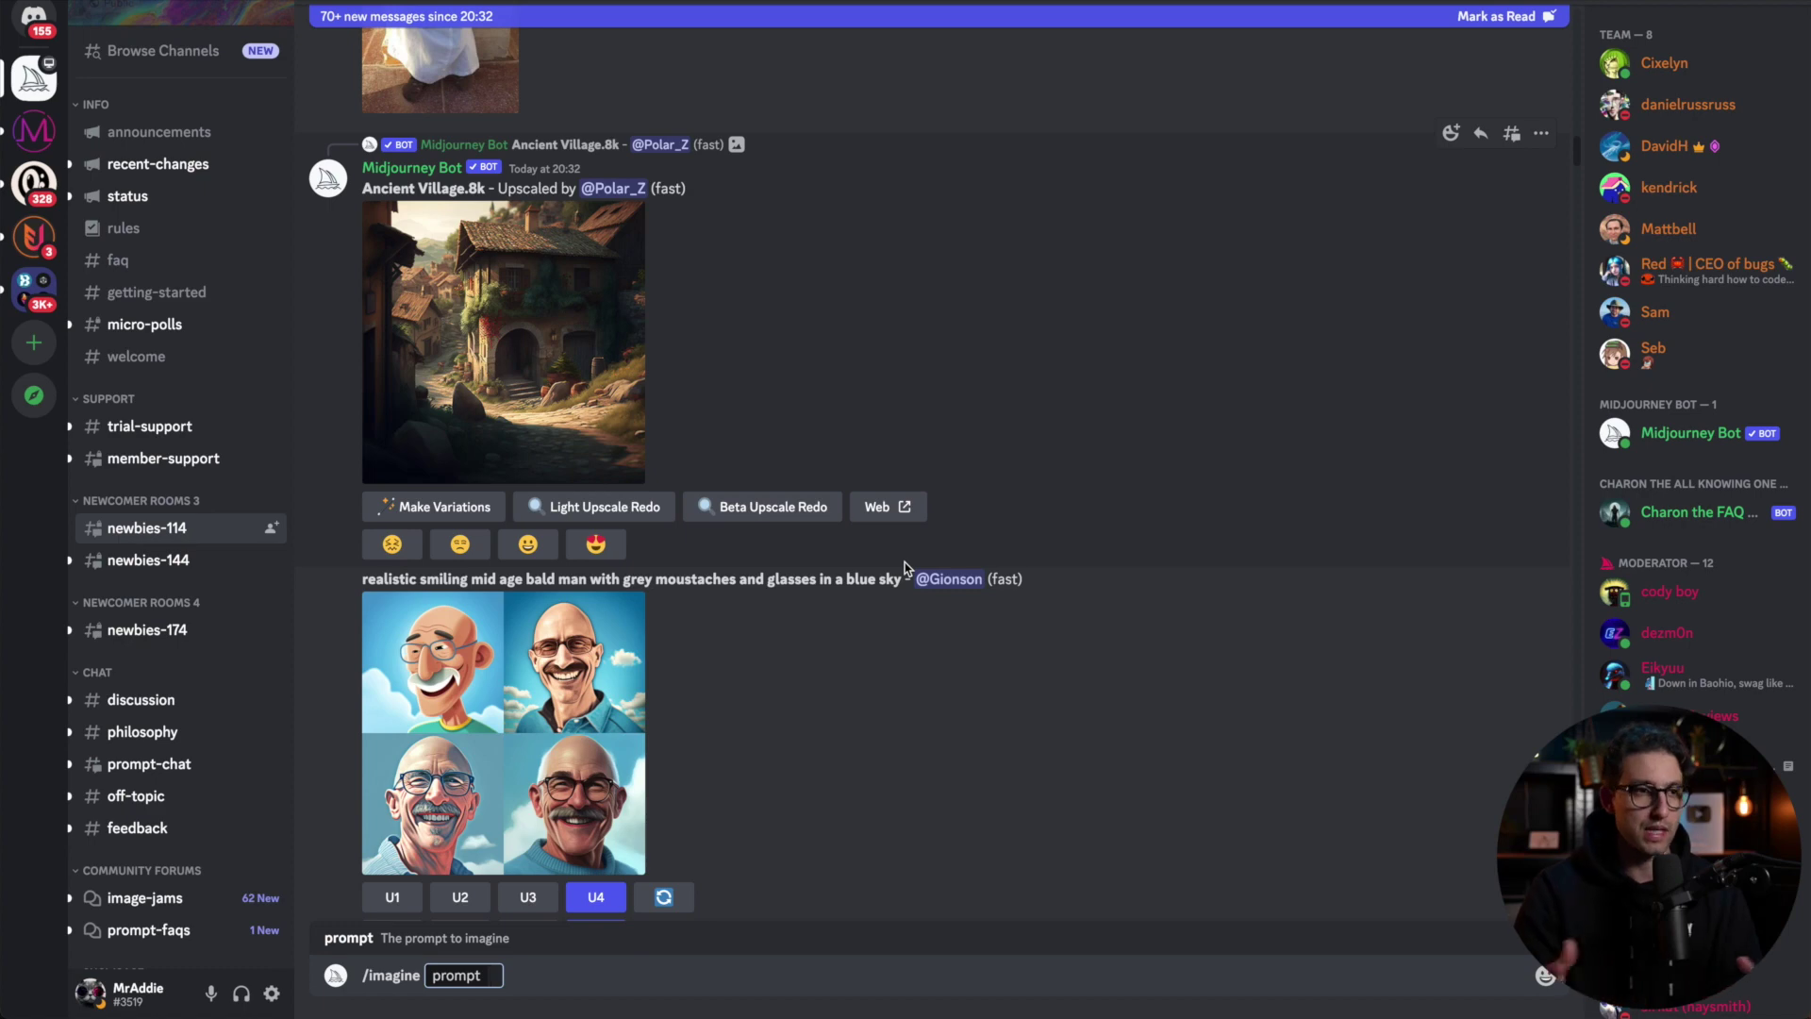
left_click_drag(903, 577, 503, 579)
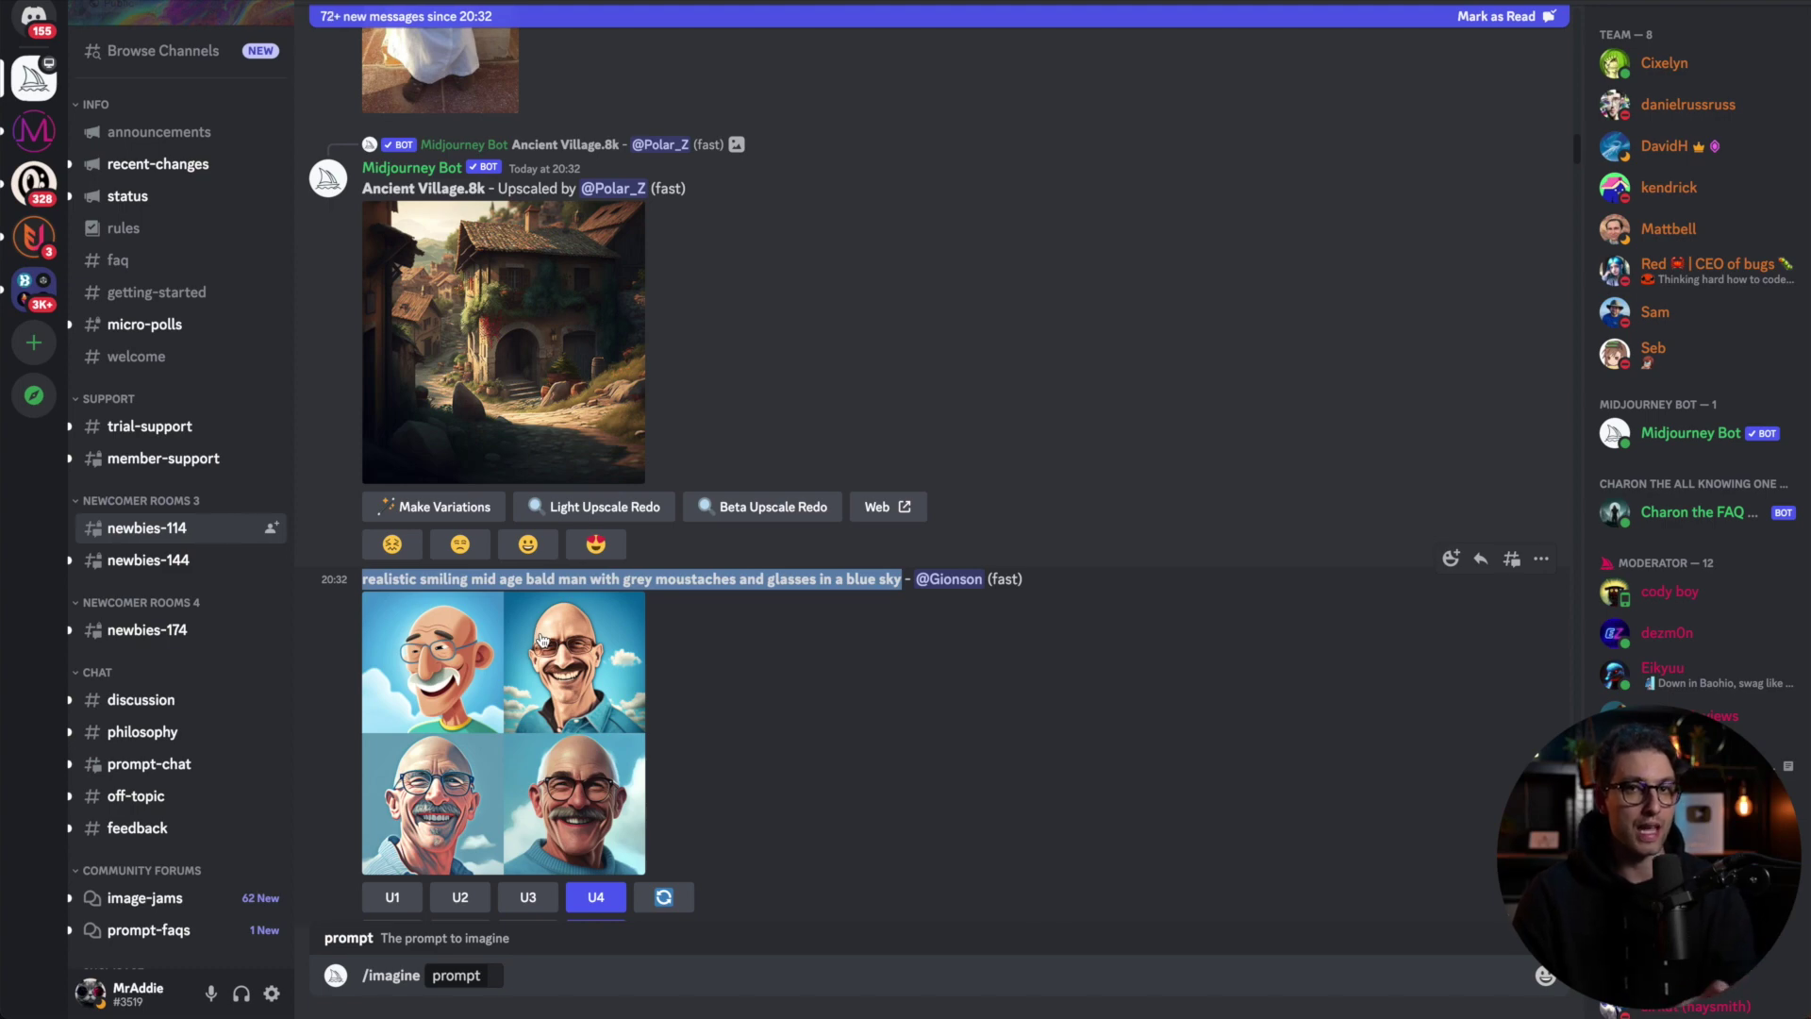
scroll(634, 380, "down", 5)
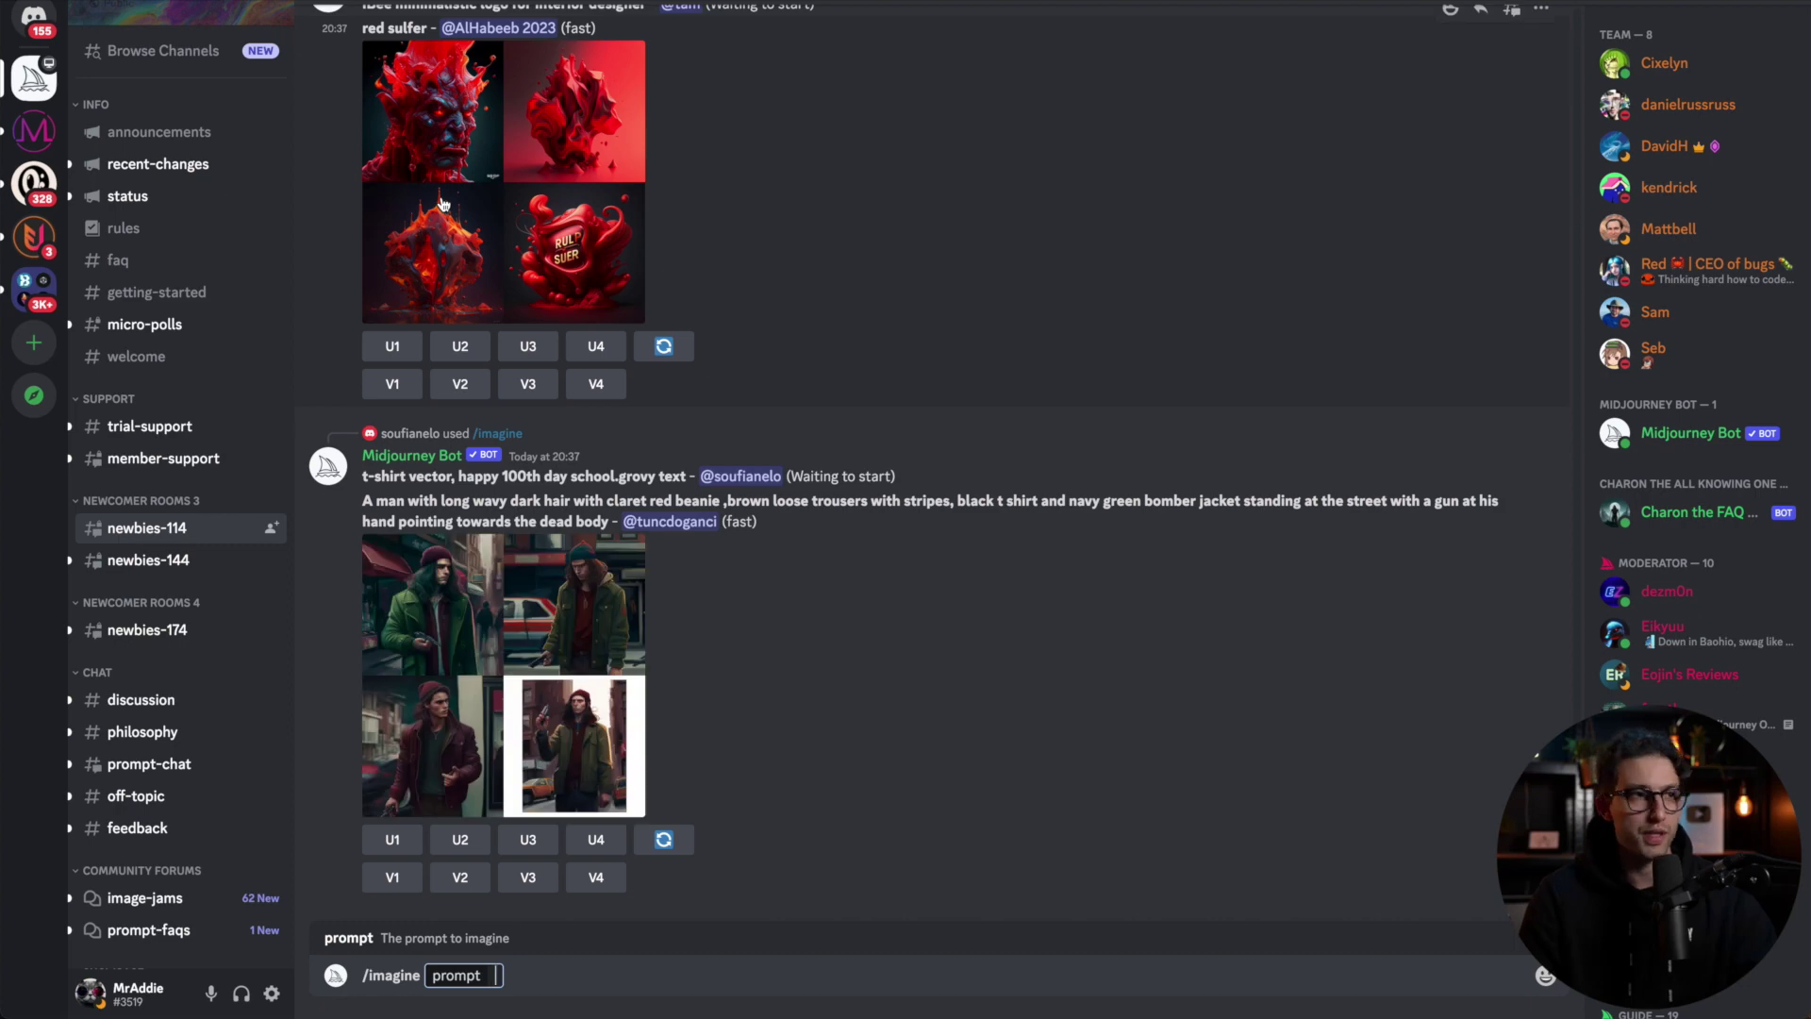
- Open the Midjourney Bot direct messages and preview the earlier cat sticker grid
left_click(204, 196)
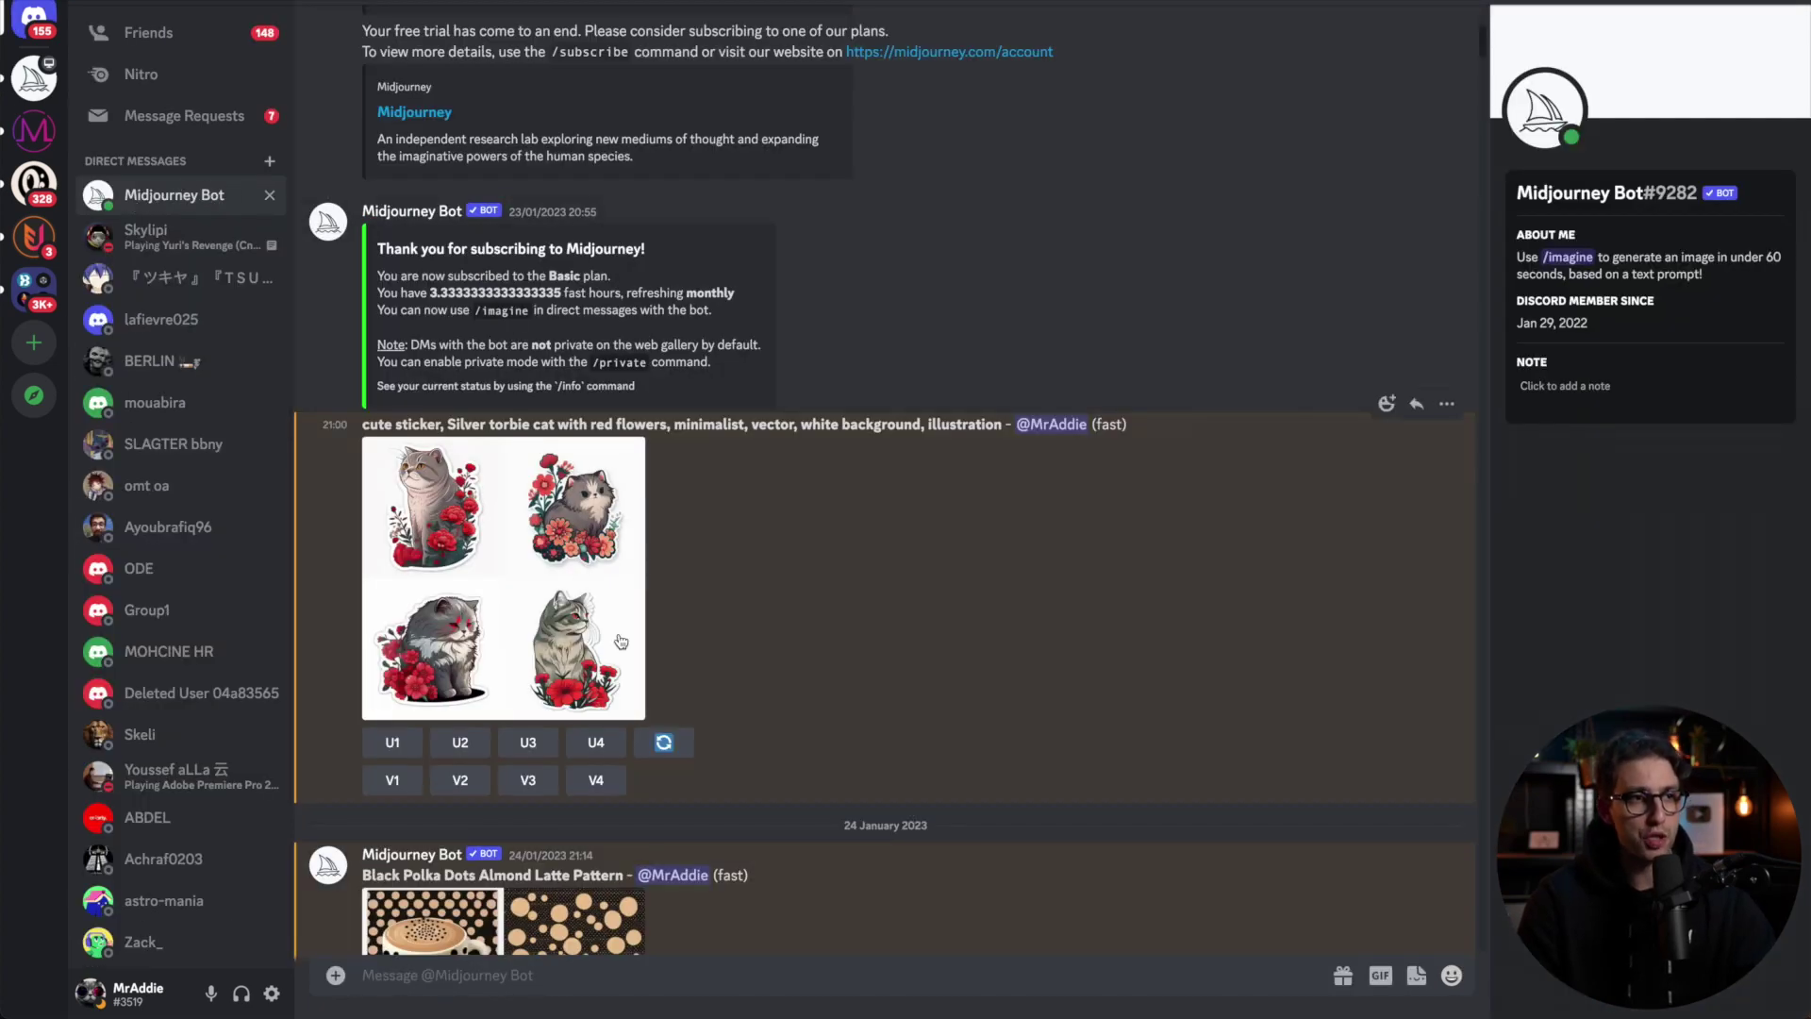
left_click(500, 545)
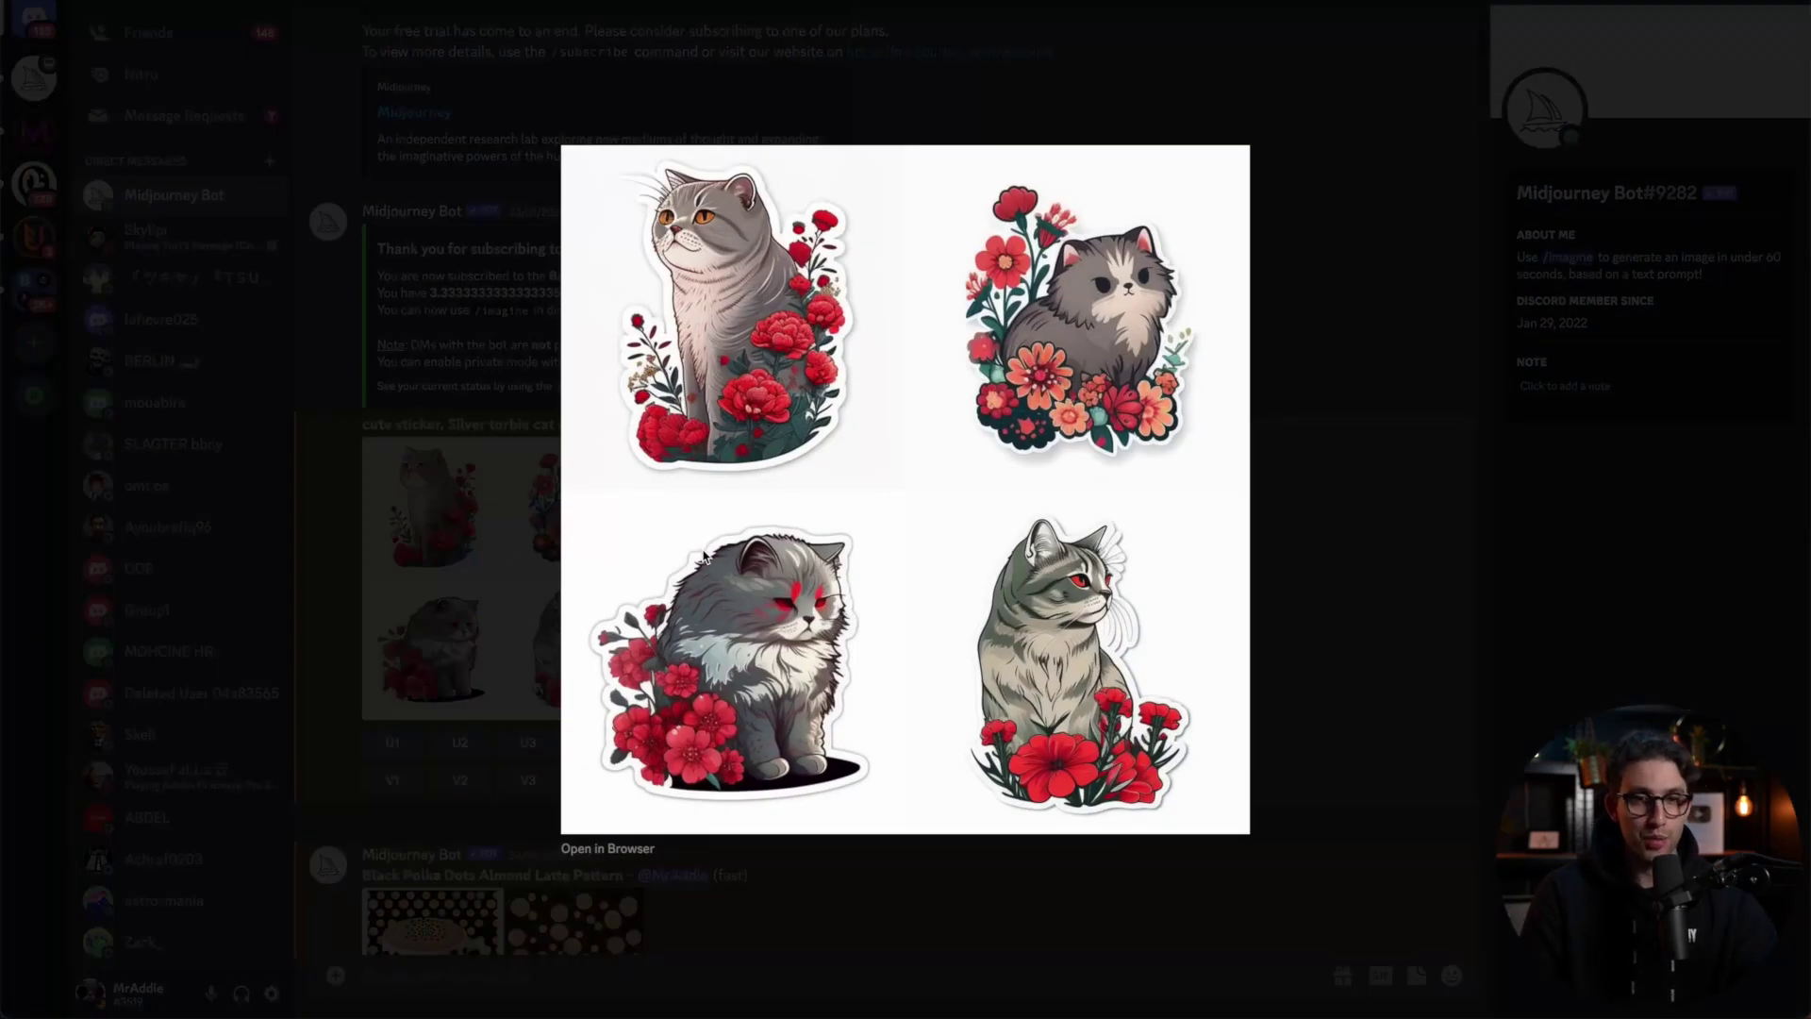
left_click(439, 427)
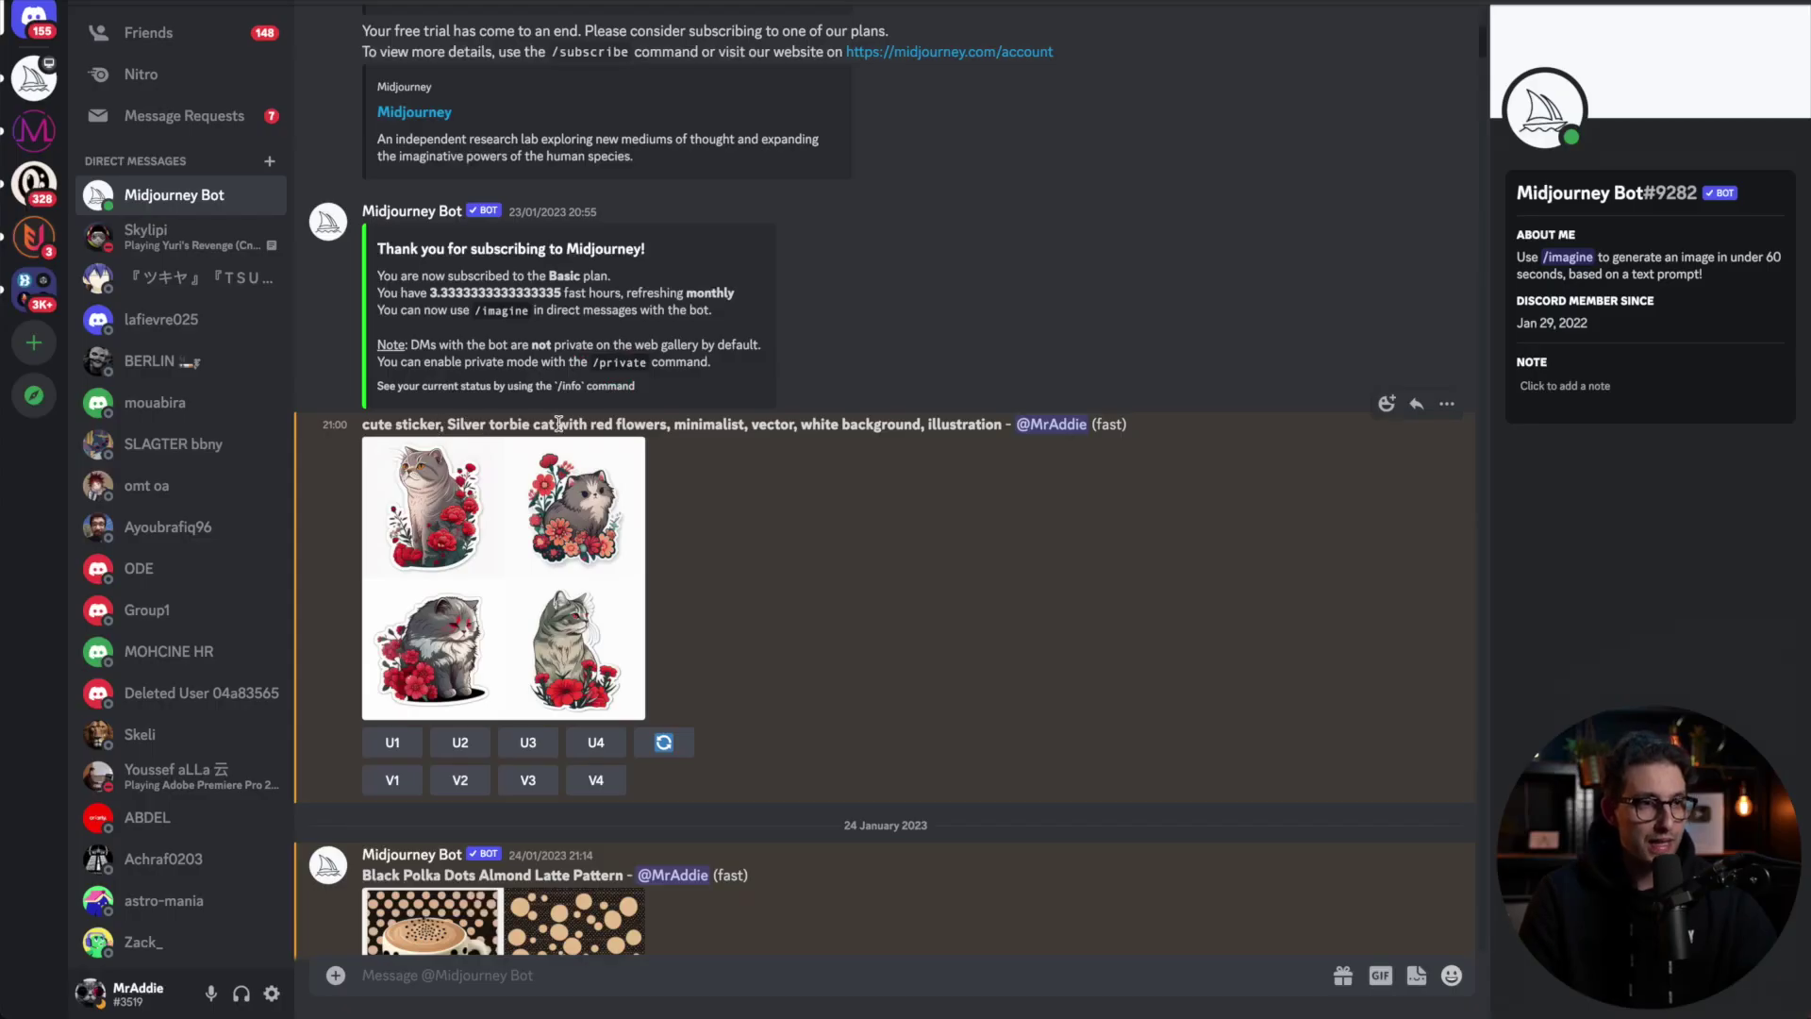
left_click(604, 618)
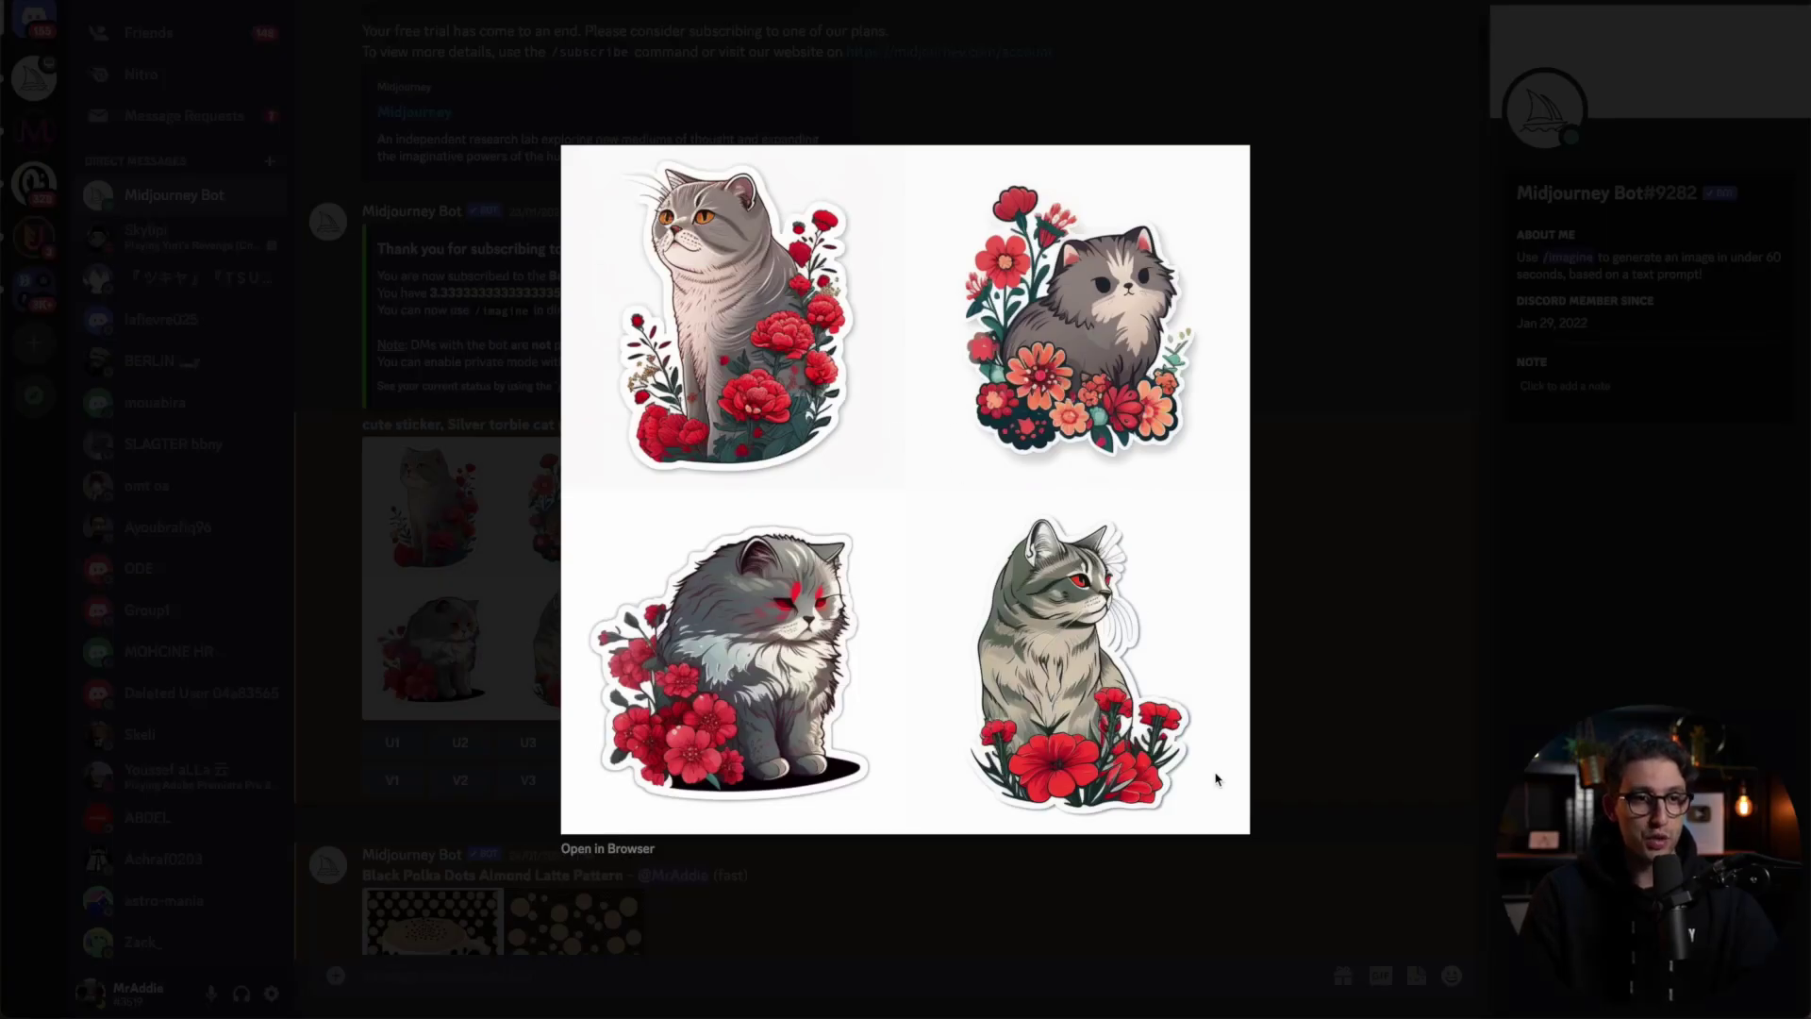
left_click(554, 552)
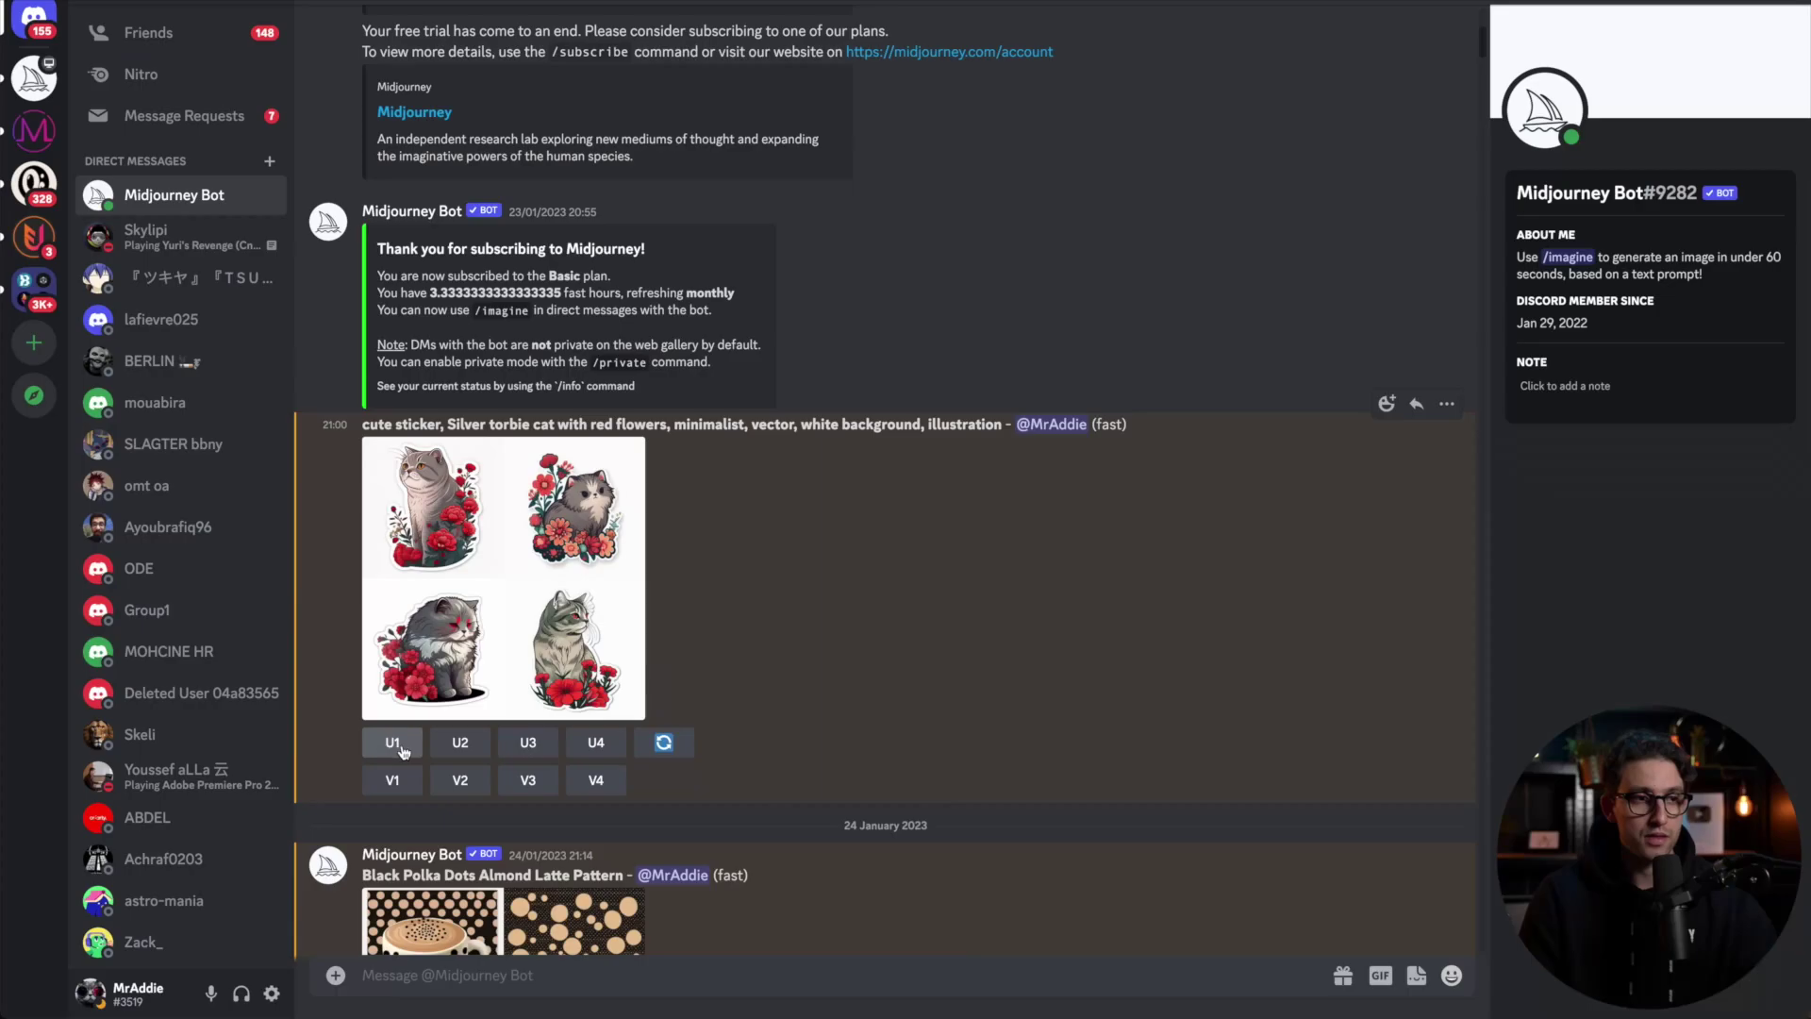
left_click(395, 746)
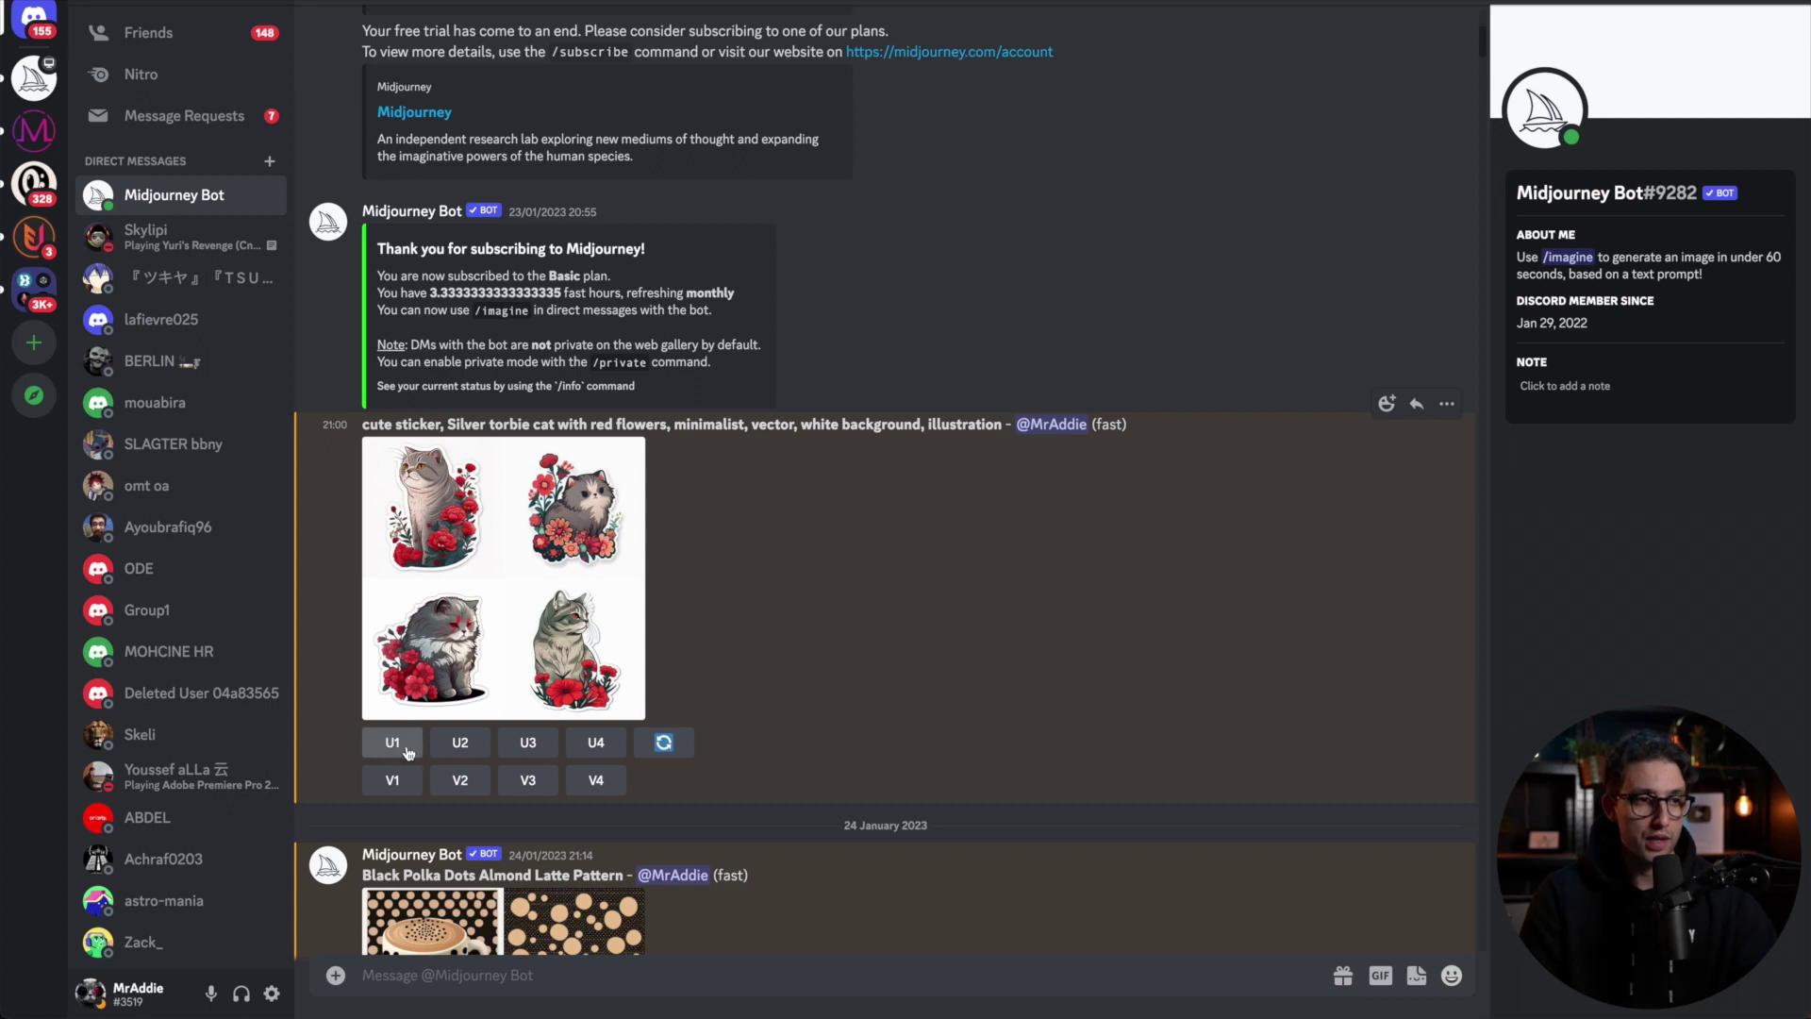
left_click(458, 745)
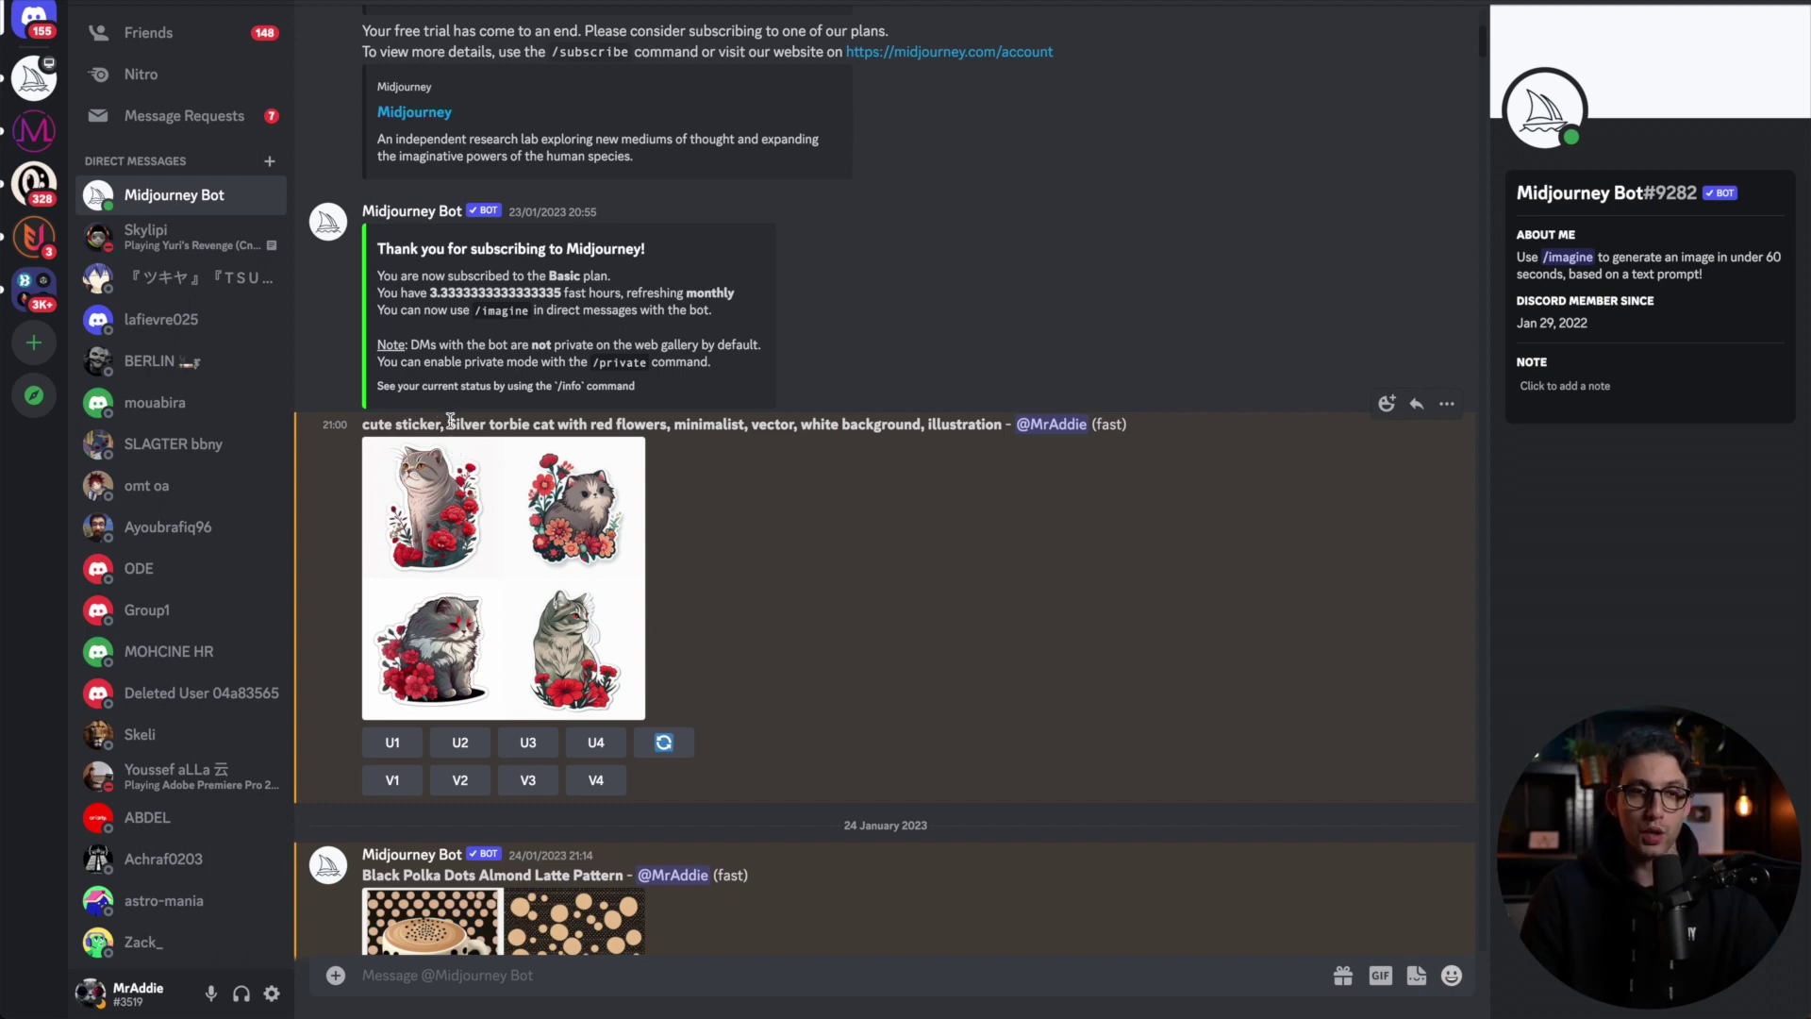
- Highlight the cat prompt's subject and the keywords minimalist, vector and white background
left_click_drag(450, 420, 662, 419)
double_click(702, 426)
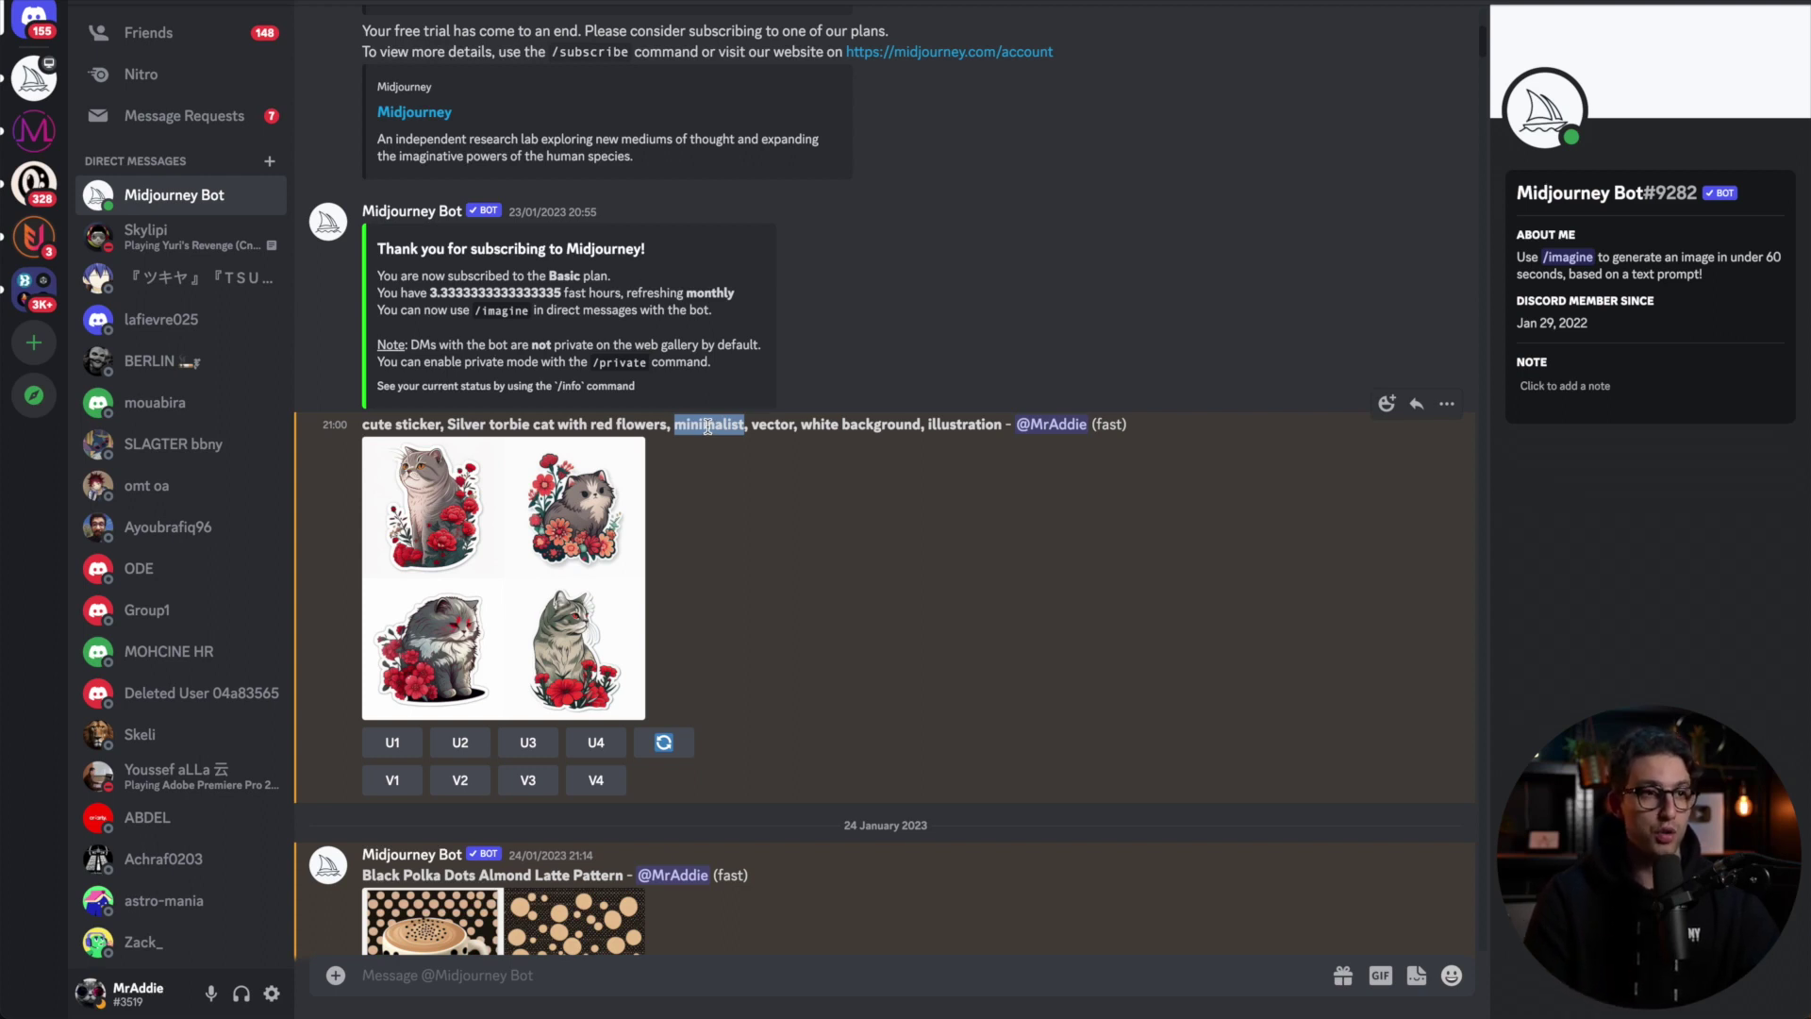
double_click(782, 423)
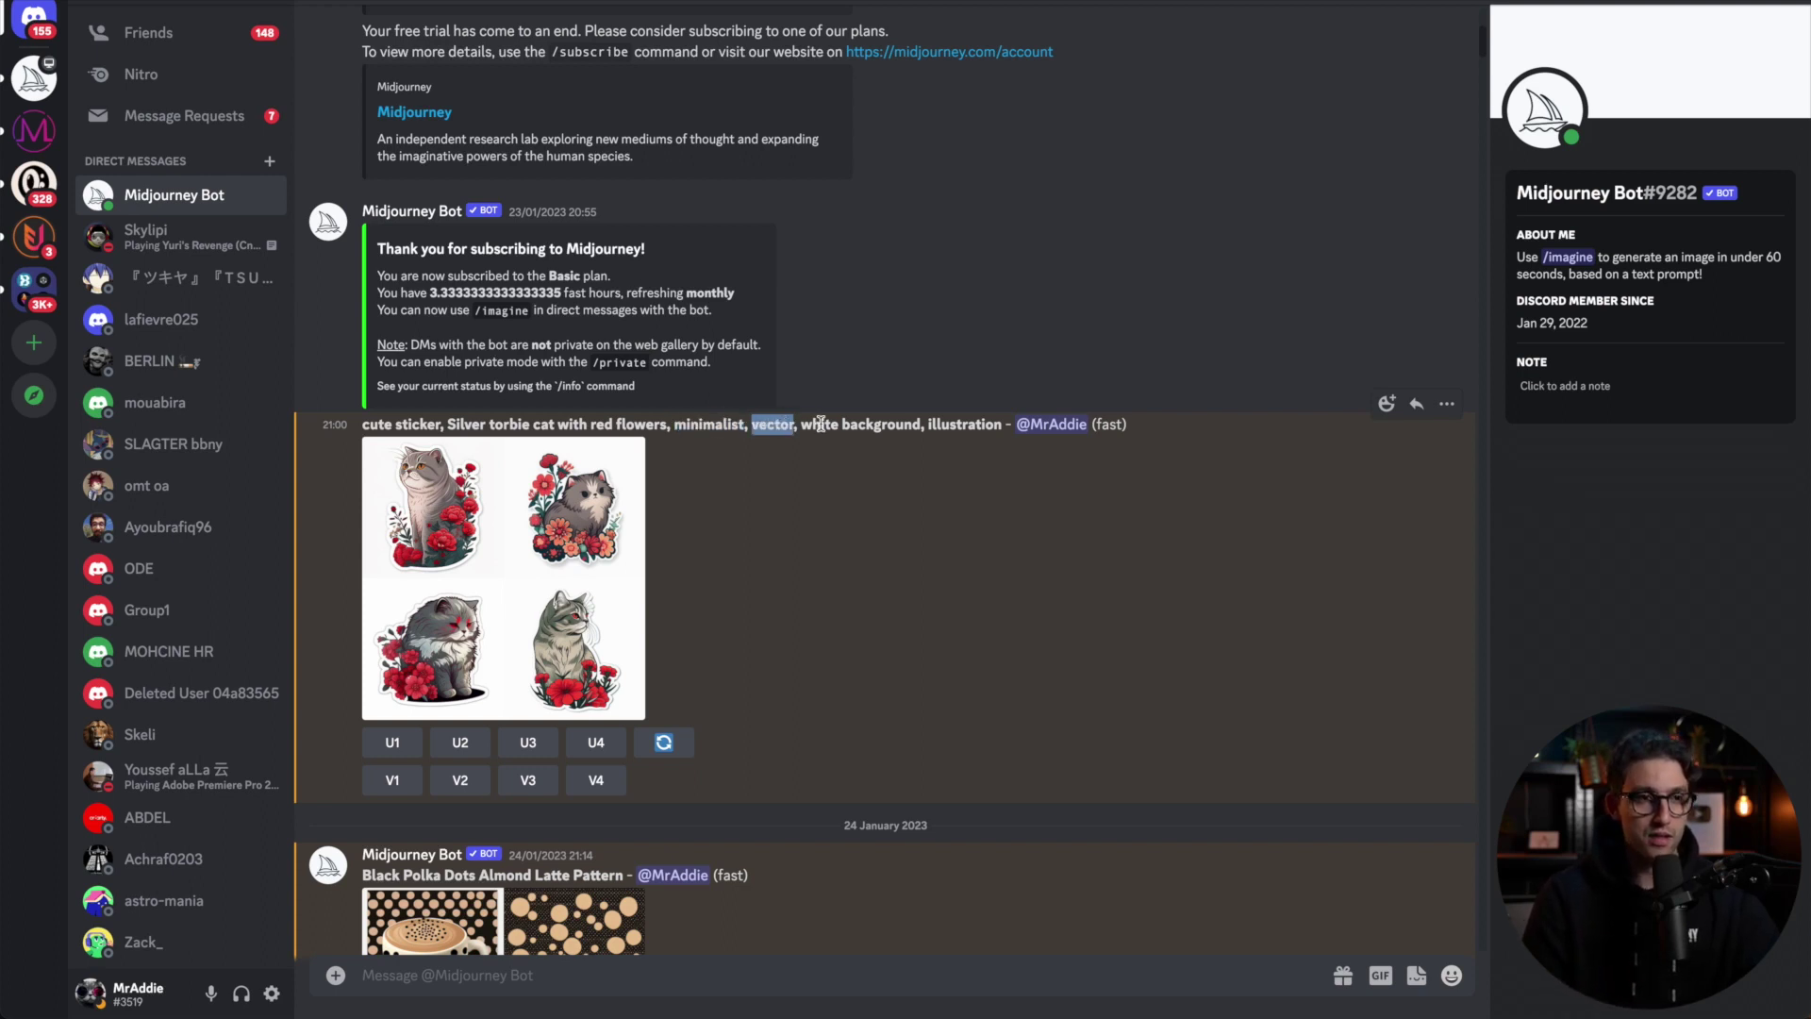
left_click_drag(808, 424, 927, 423)
left_click(897, 421)
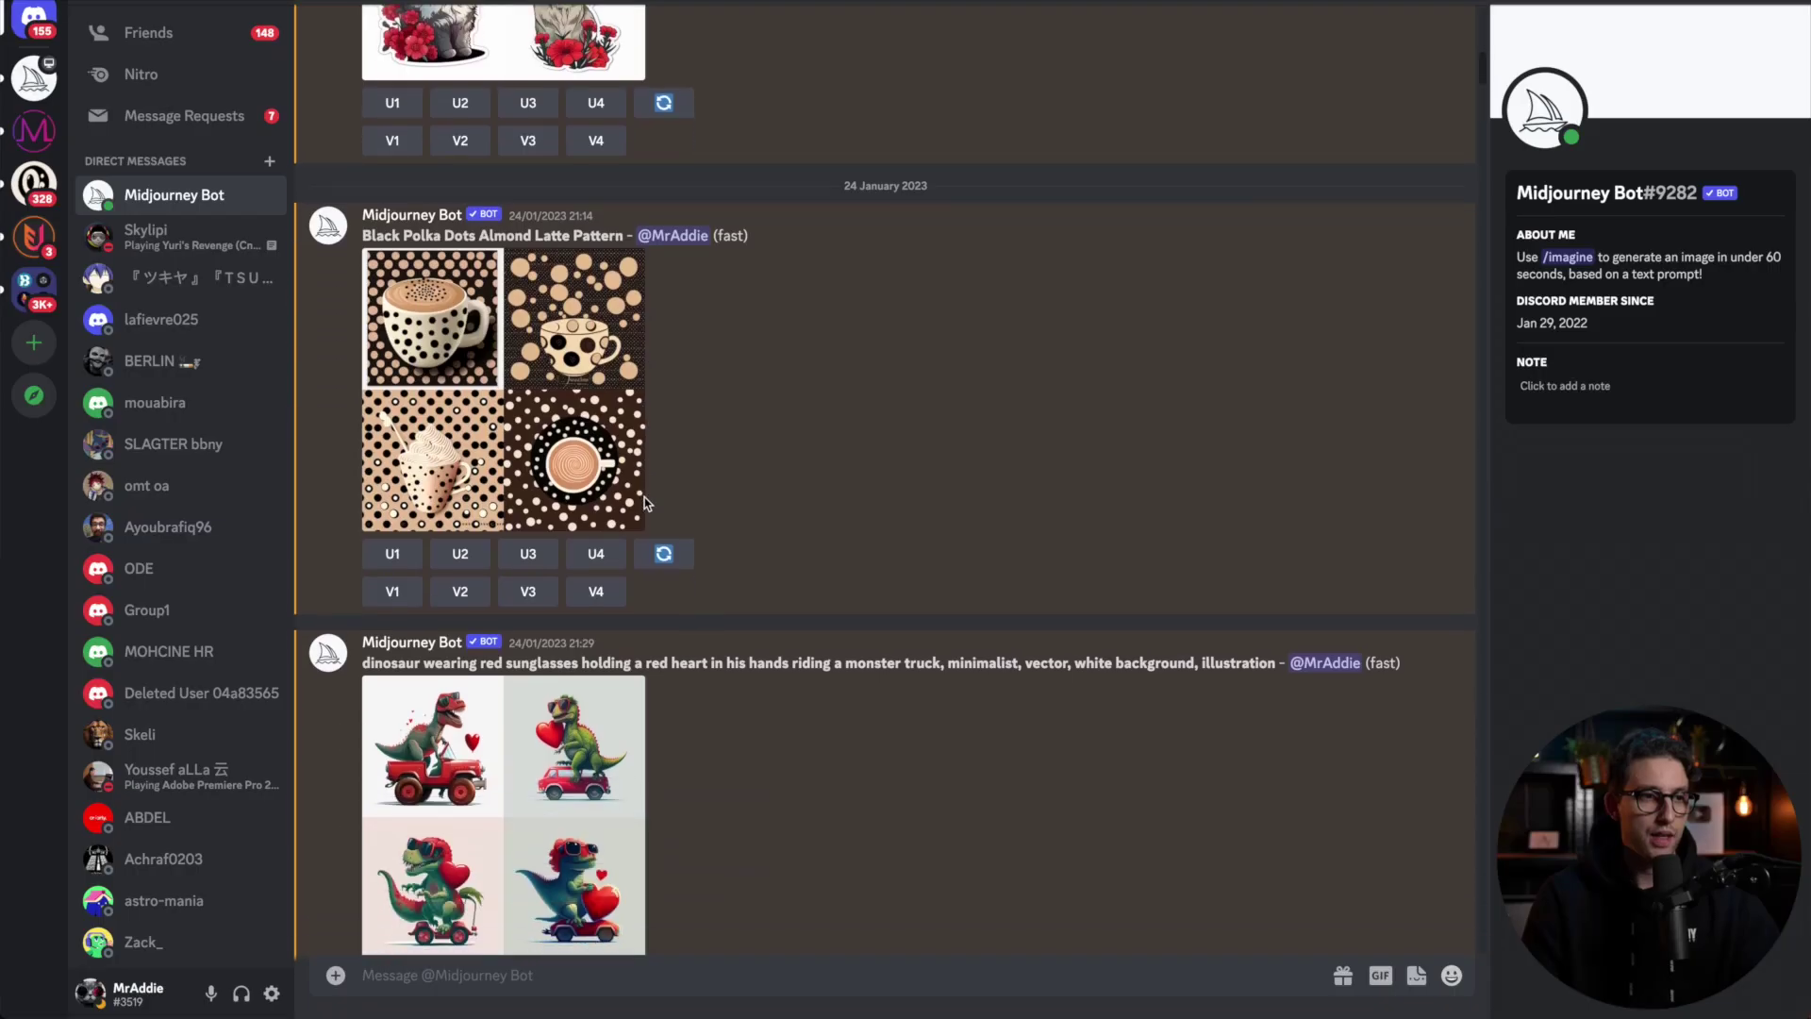
- Scroll to the newest dinosaur valentines results, preview them, and select the Bones and Botany title
scroll(644, 496, "down", 15)
scroll(643, 496, "down", 20)
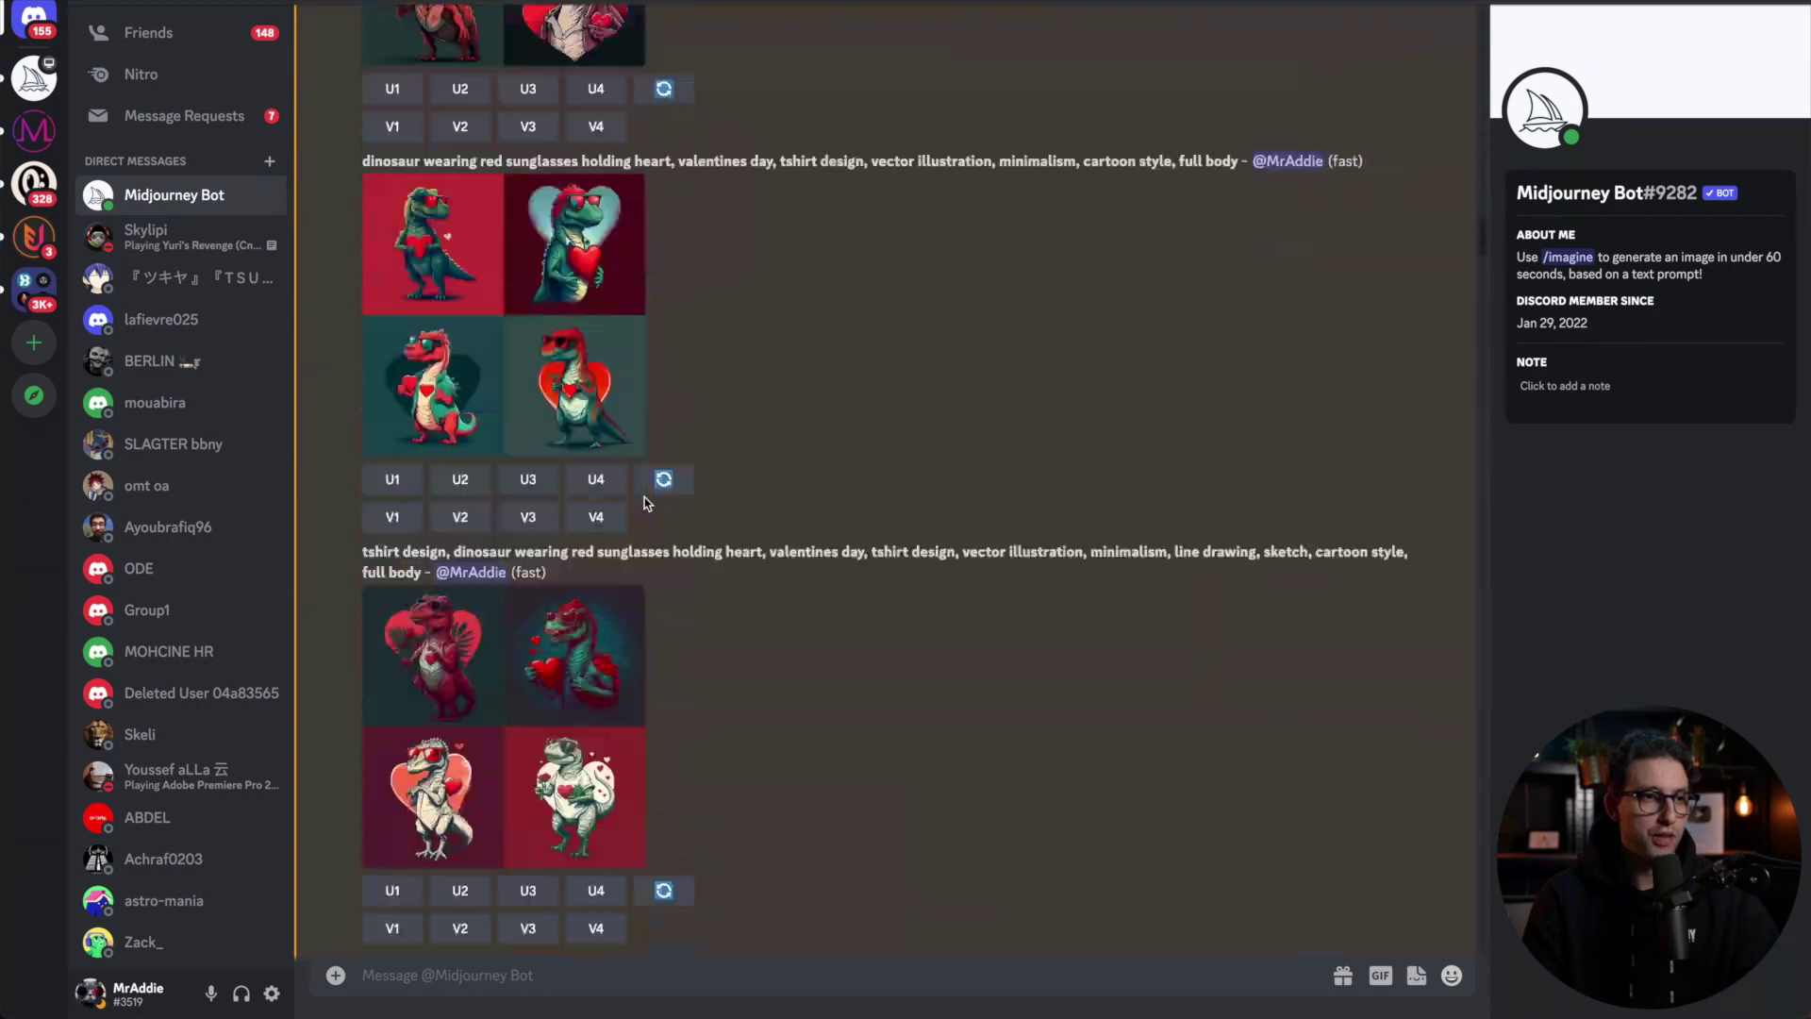
scroll(690, 529, "down", 7)
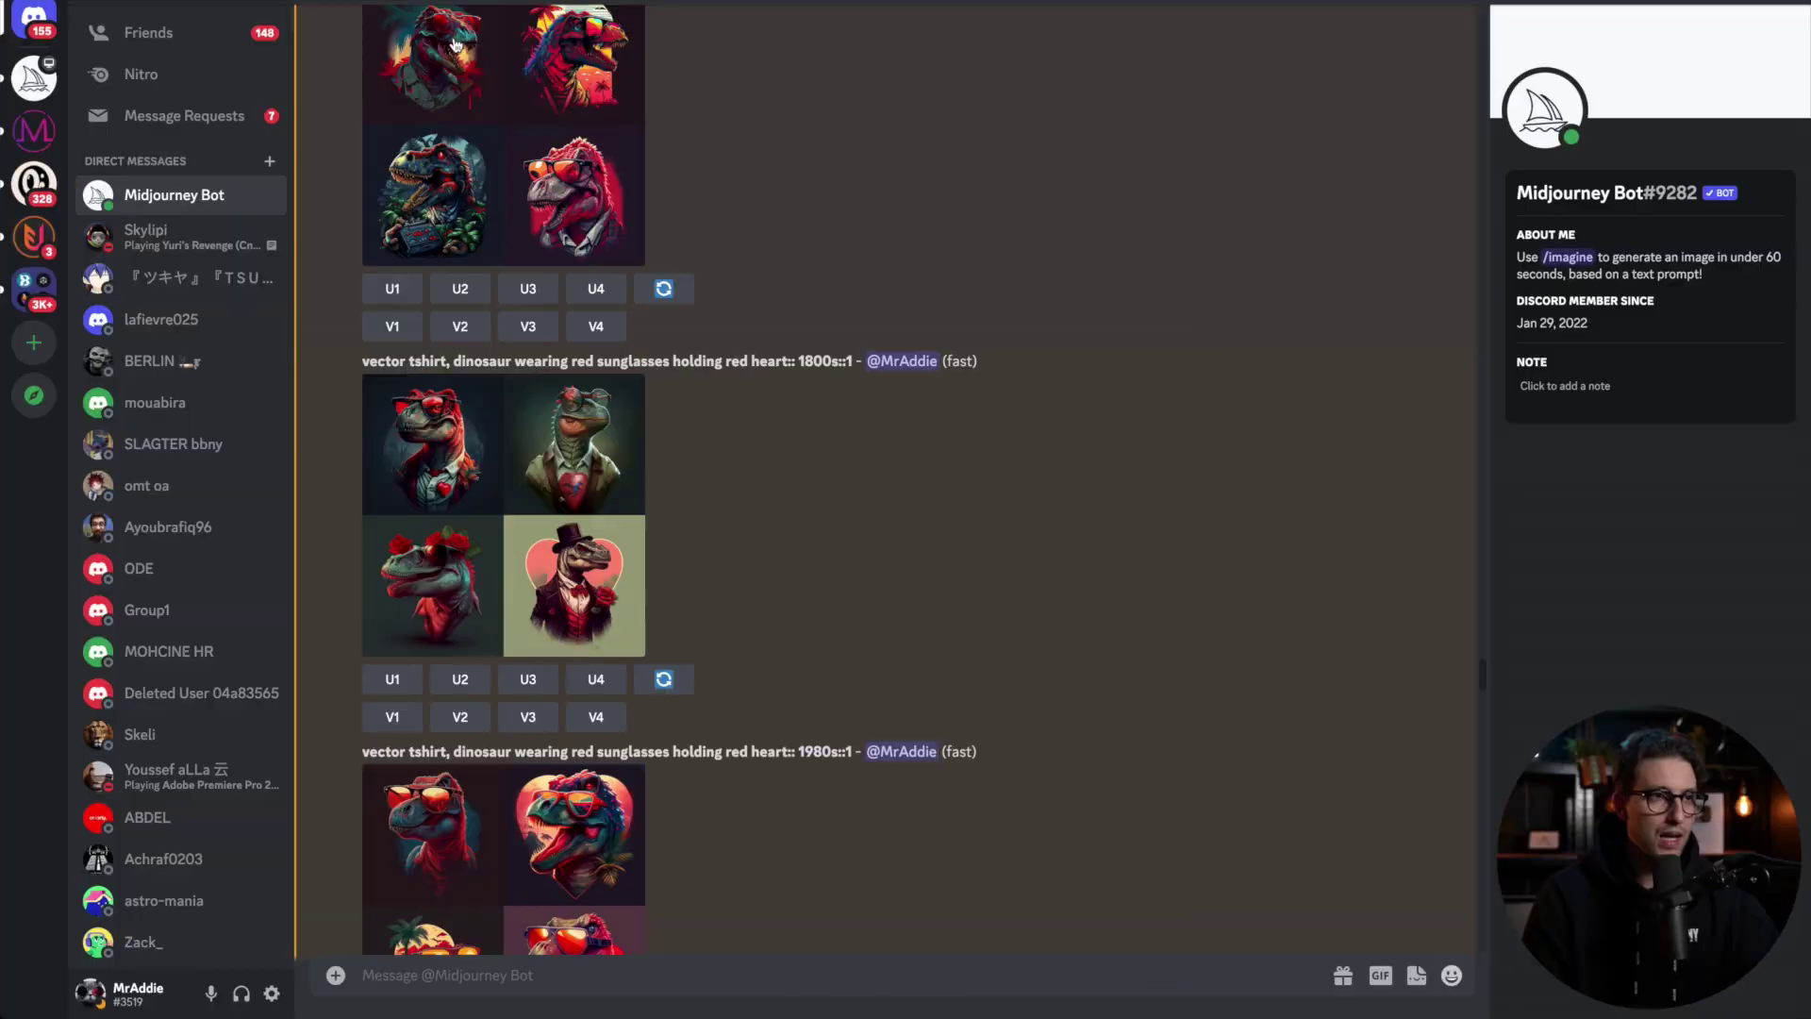
left_click(463, 514)
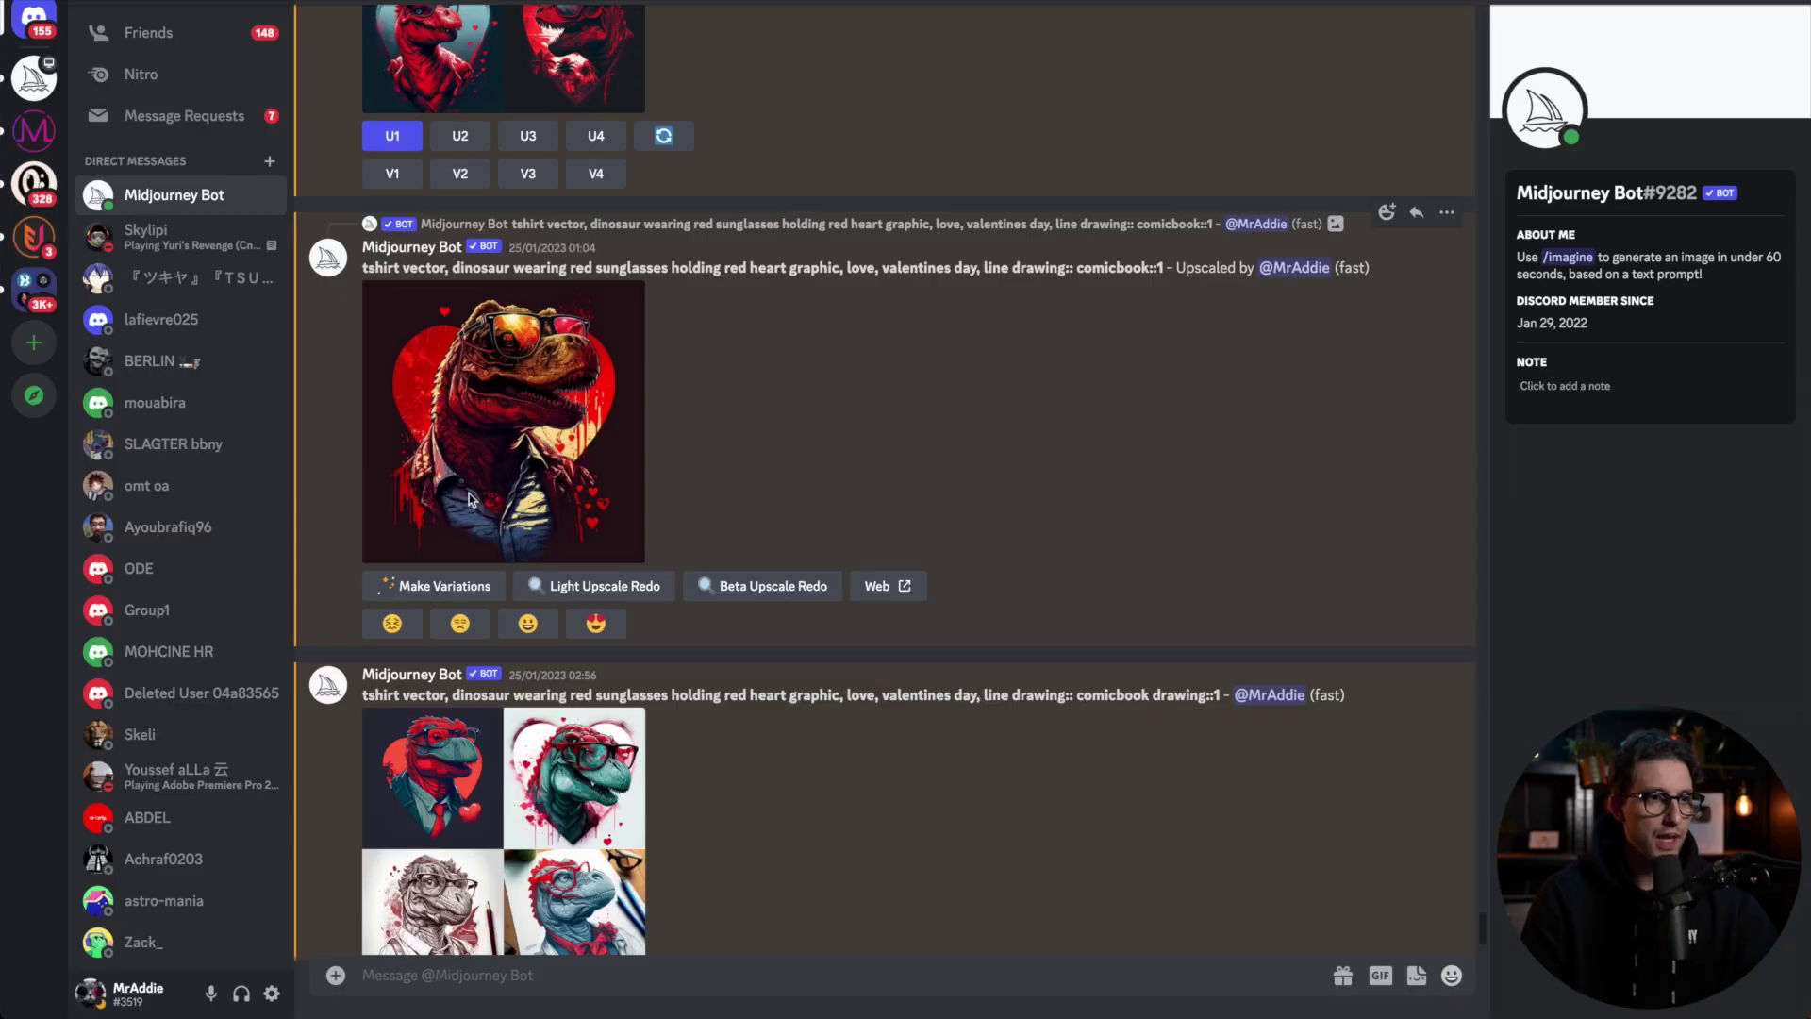
left_click(510, 425)
left_click(515, 910)
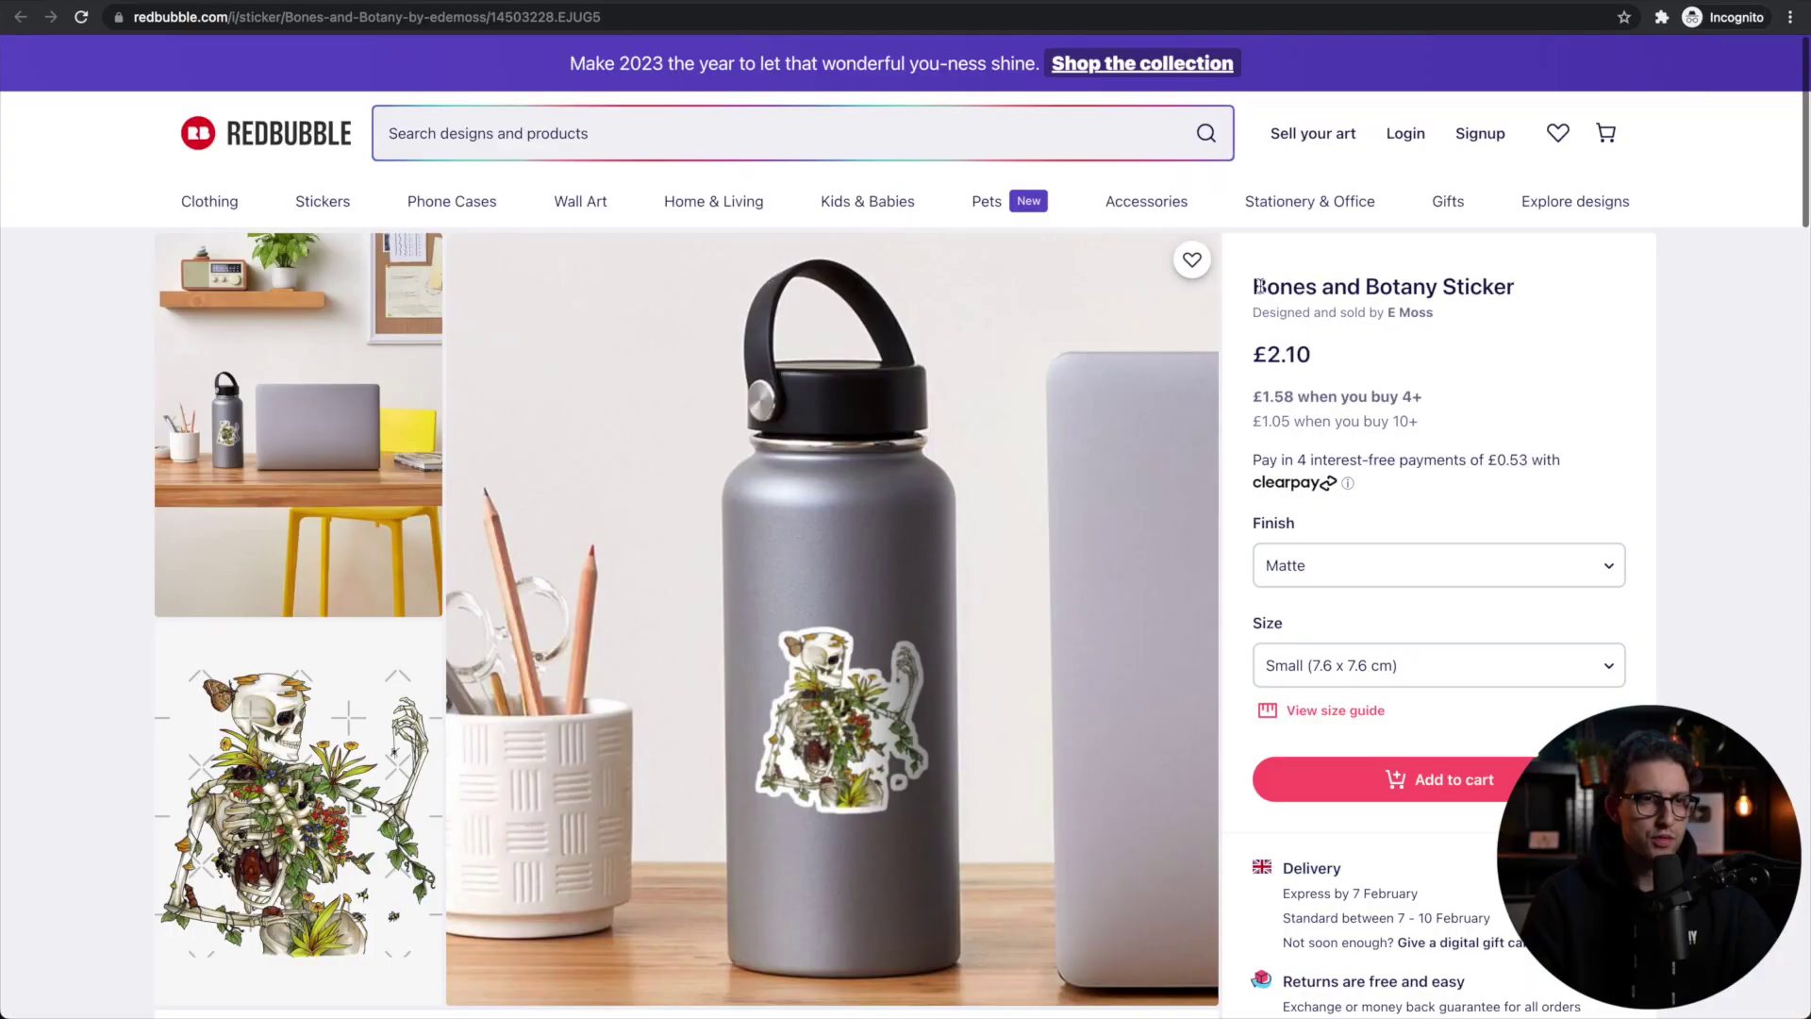
left_click_drag(1255, 285, 1413, 285)
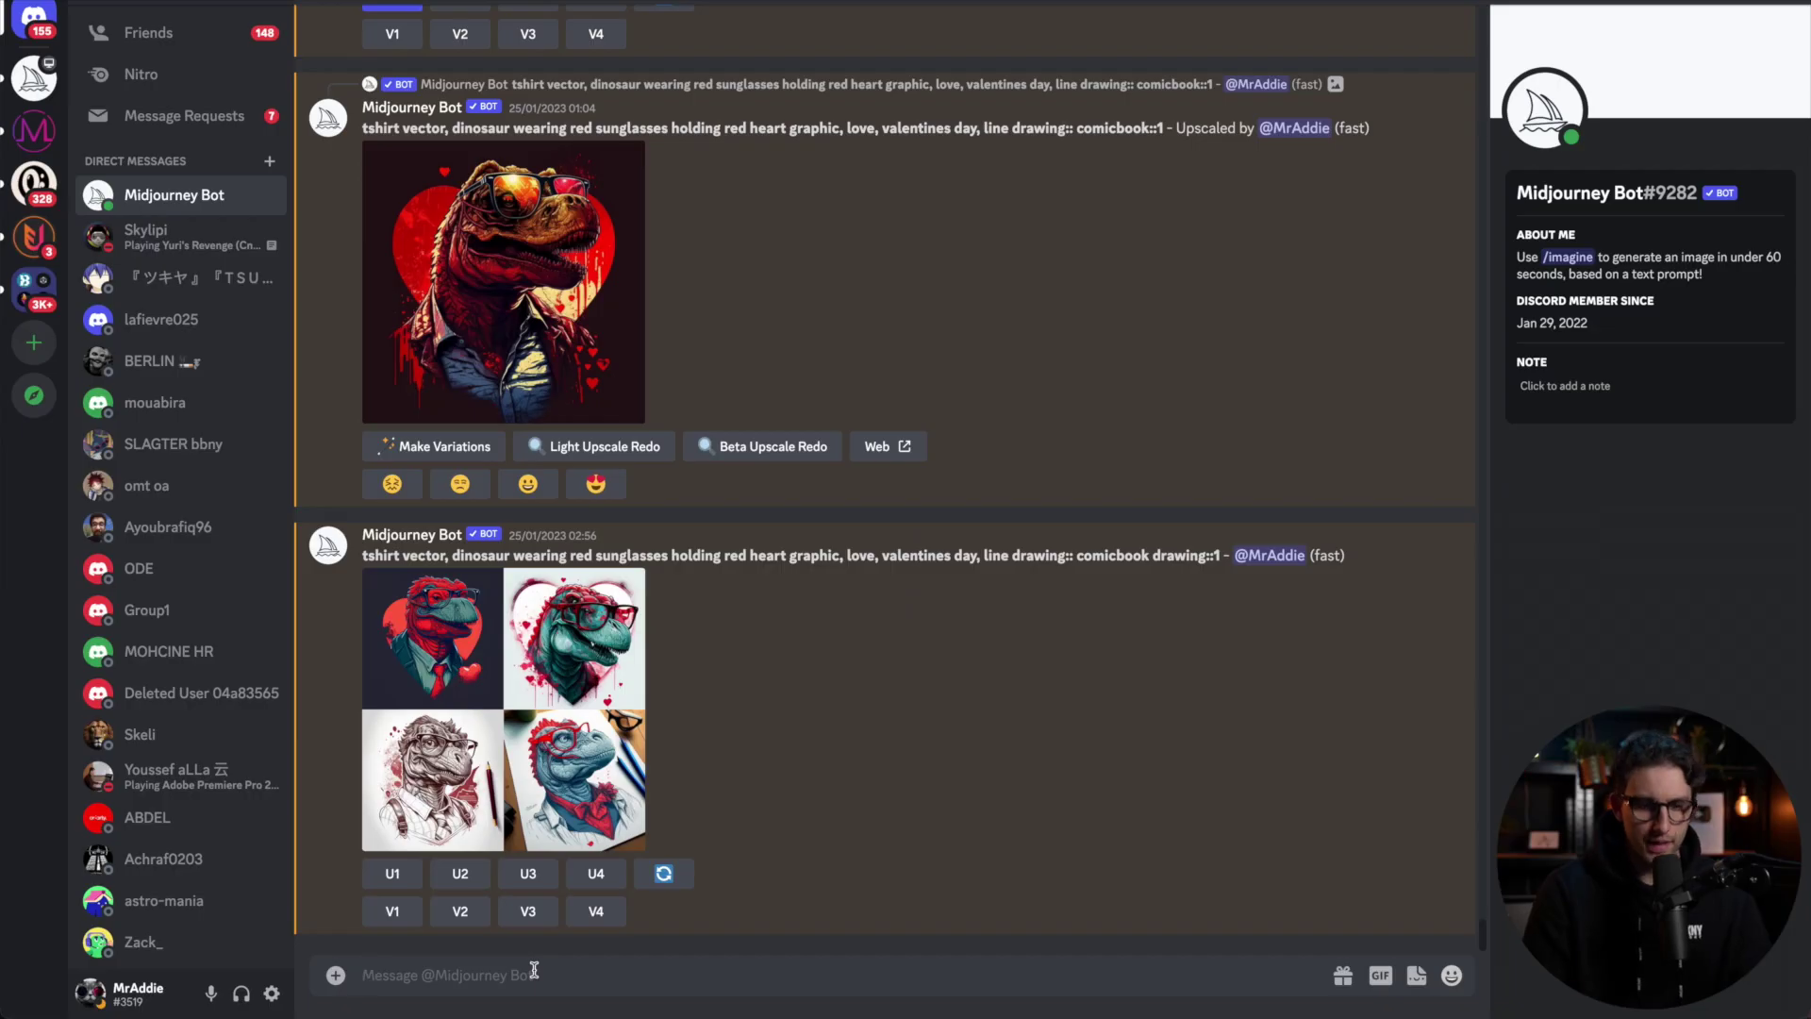
- Send the /imagine prompt 'cute sticker, Bones and Botany, minimalist, vector, white background, illustration'
type("/i")
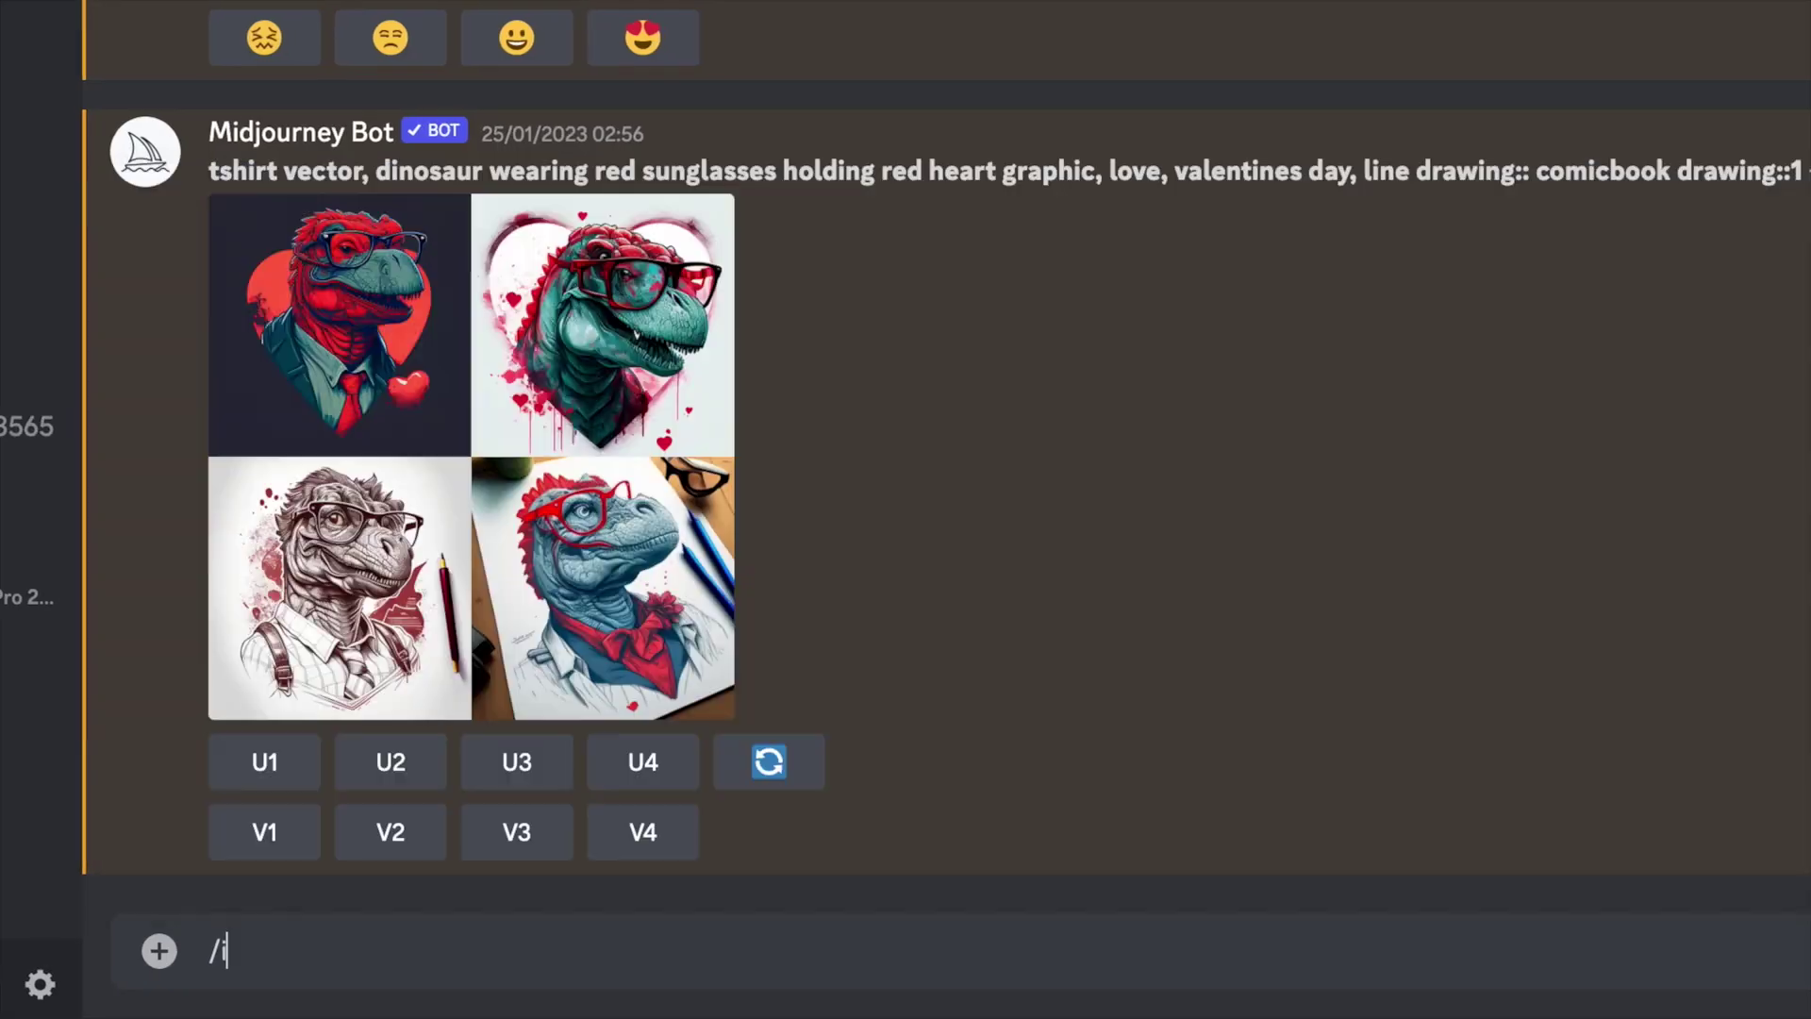
key("Tab")
type("Bones and Botany")
type("cute sticker,")
key("End")
type(", minimalist, vector, white background, illustration")
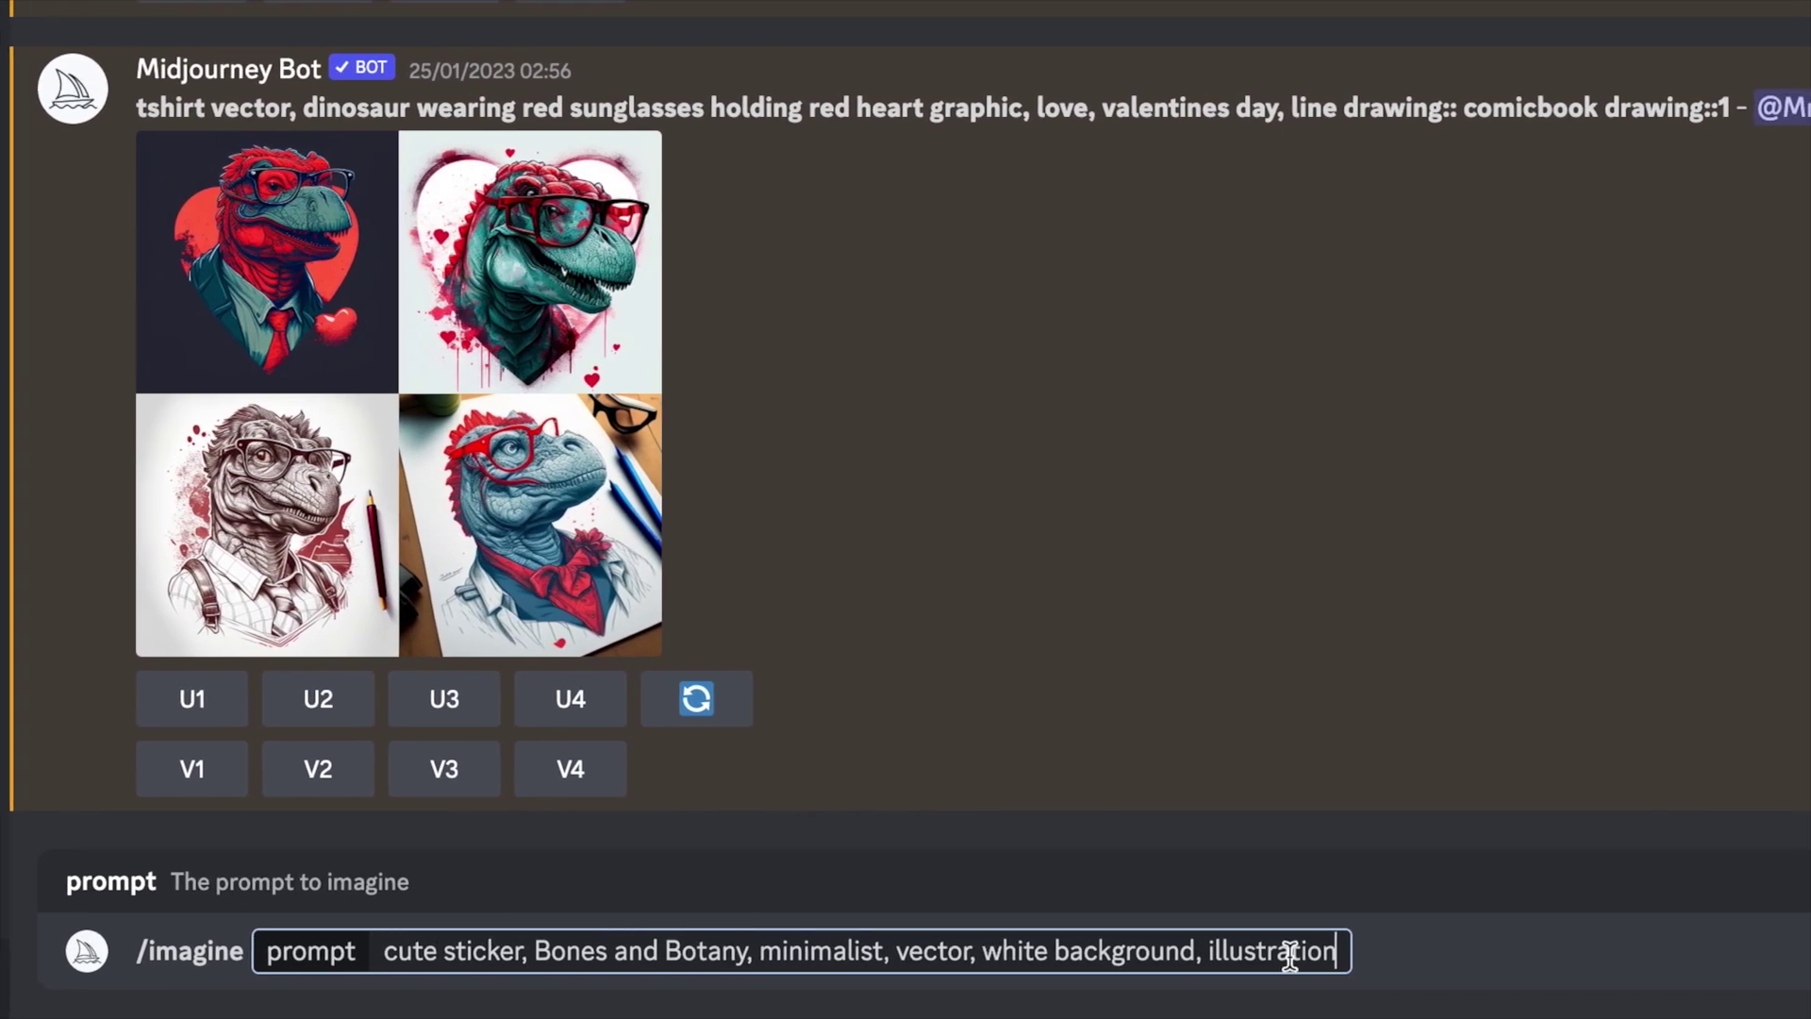
key("Return")
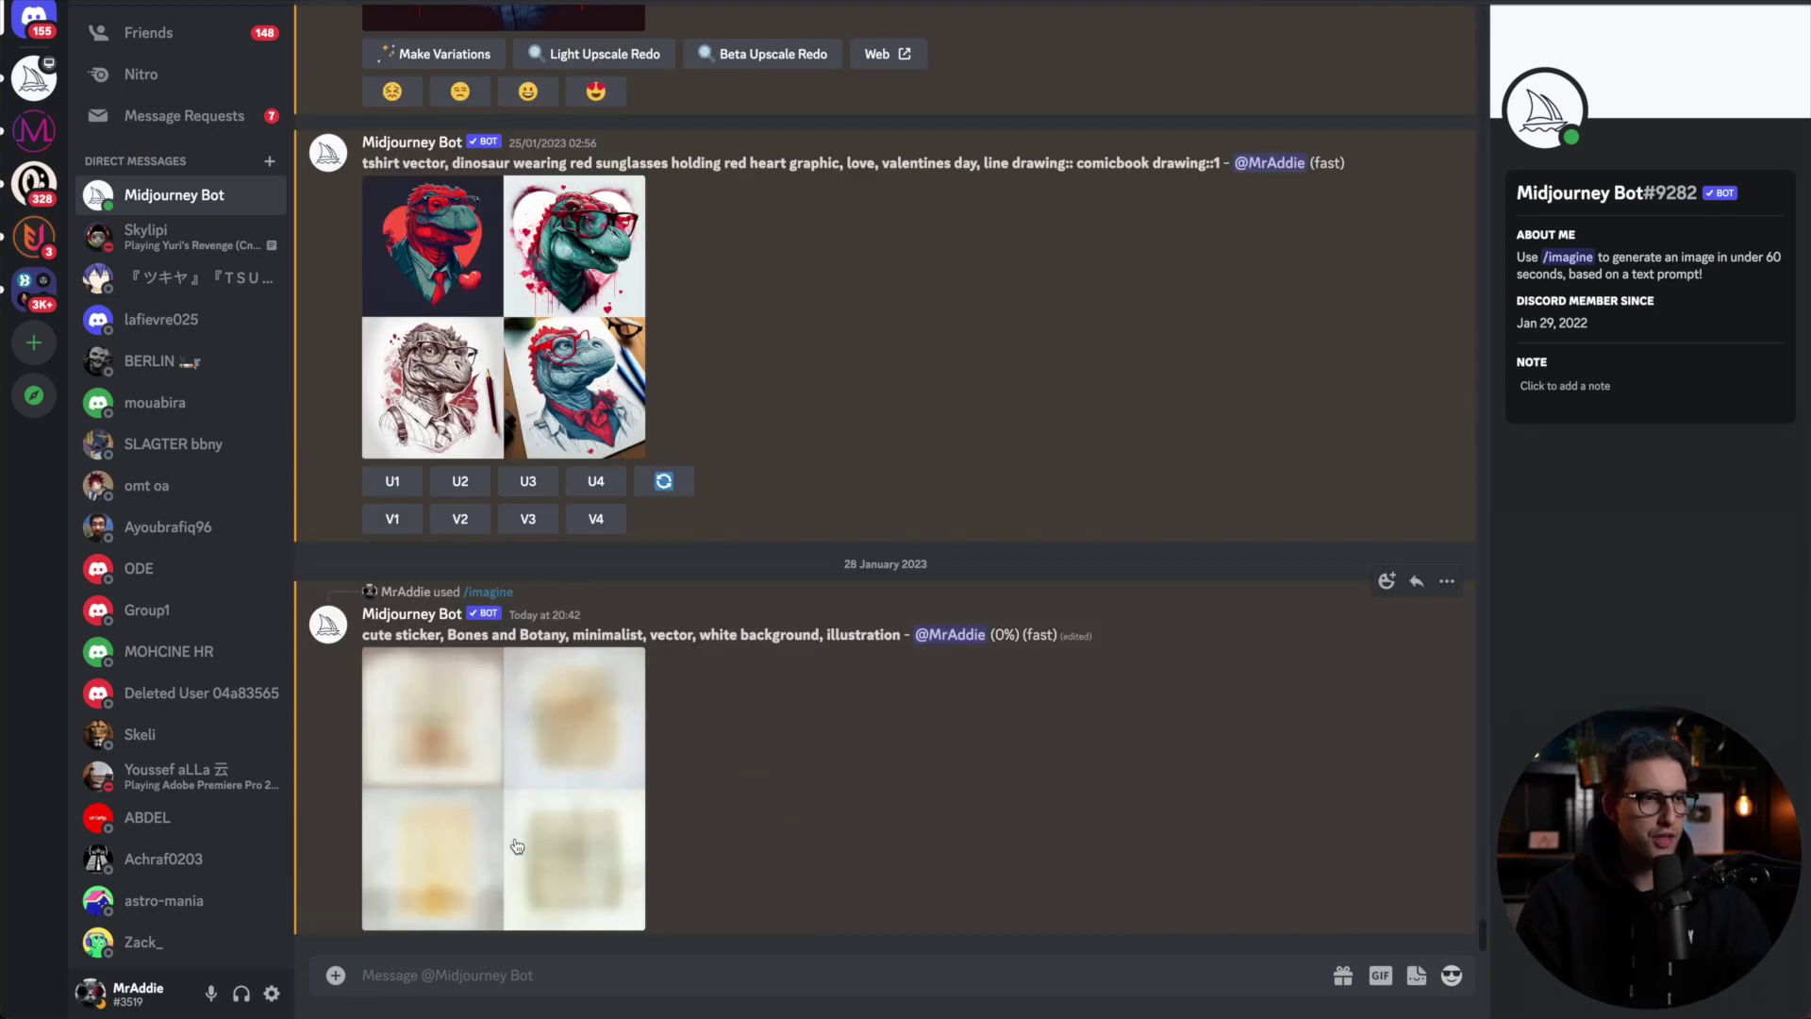
- Preview the four skeleton-and-plant sticker results and paste the prompt back into the message box
left_click(568, 766)
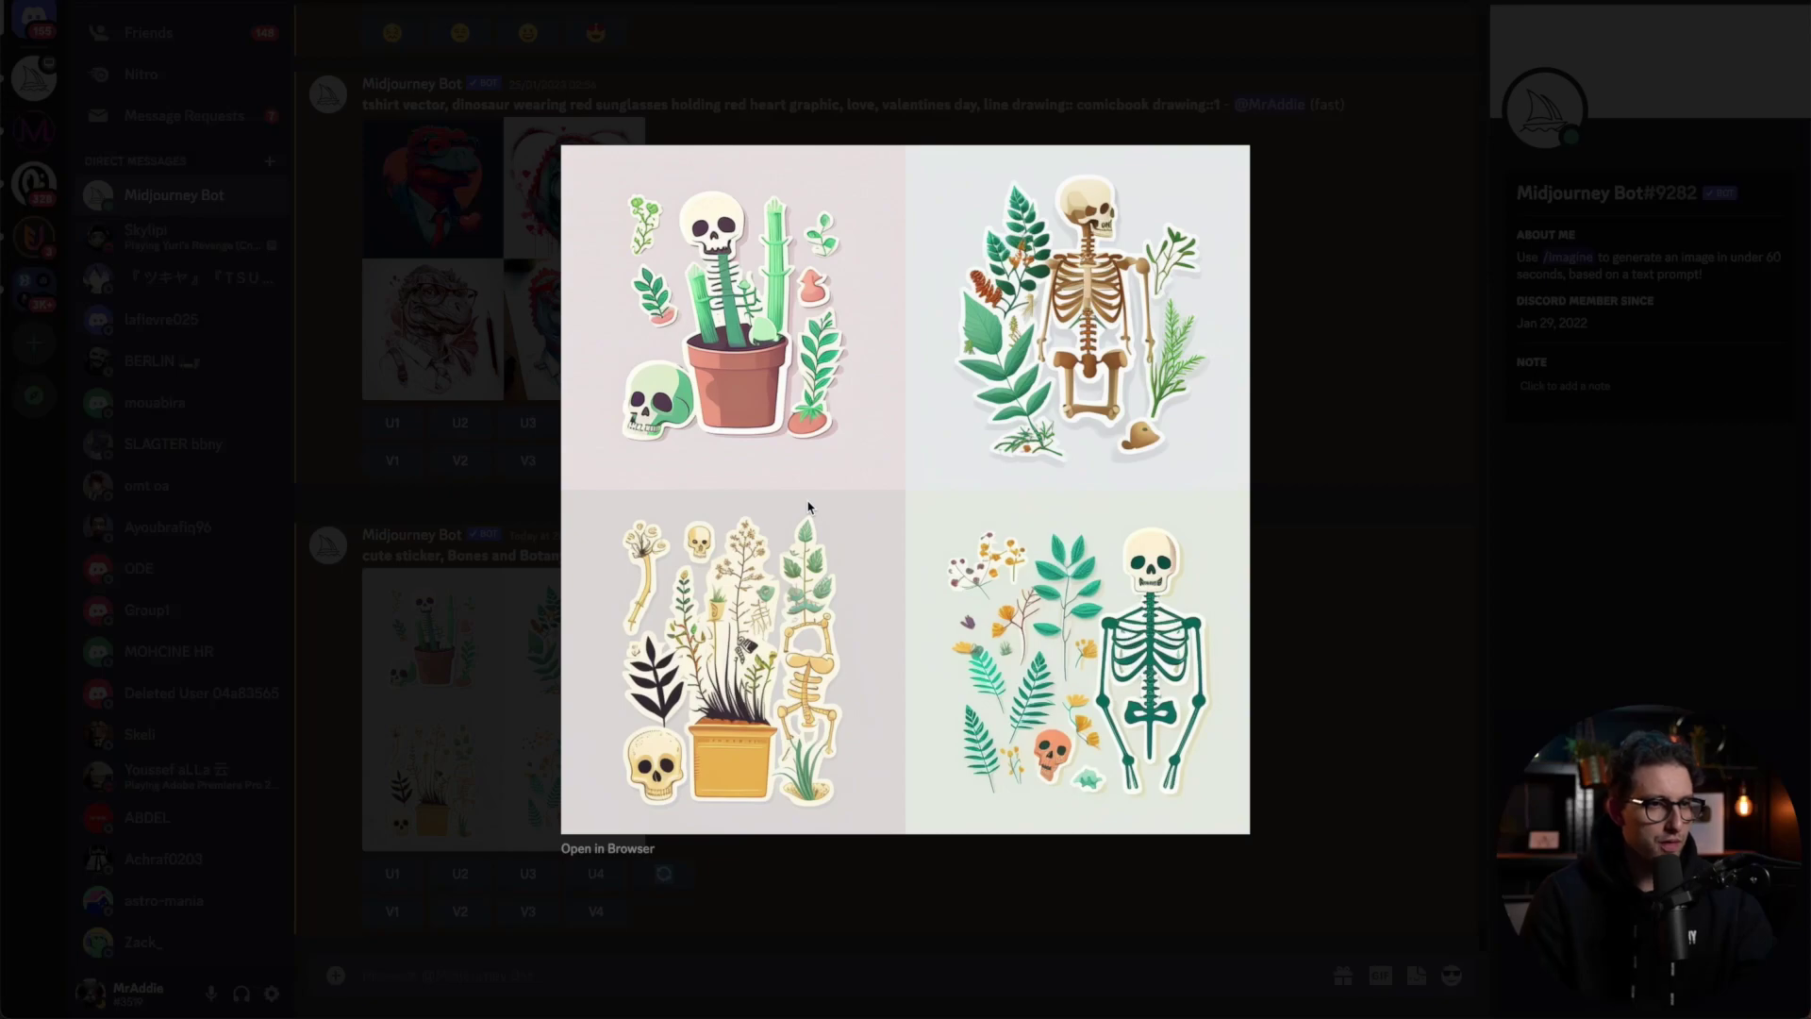
left_click(509, 974)
type("cute sticker, Bones and Botany, minimalist, vector, white background, illustration")
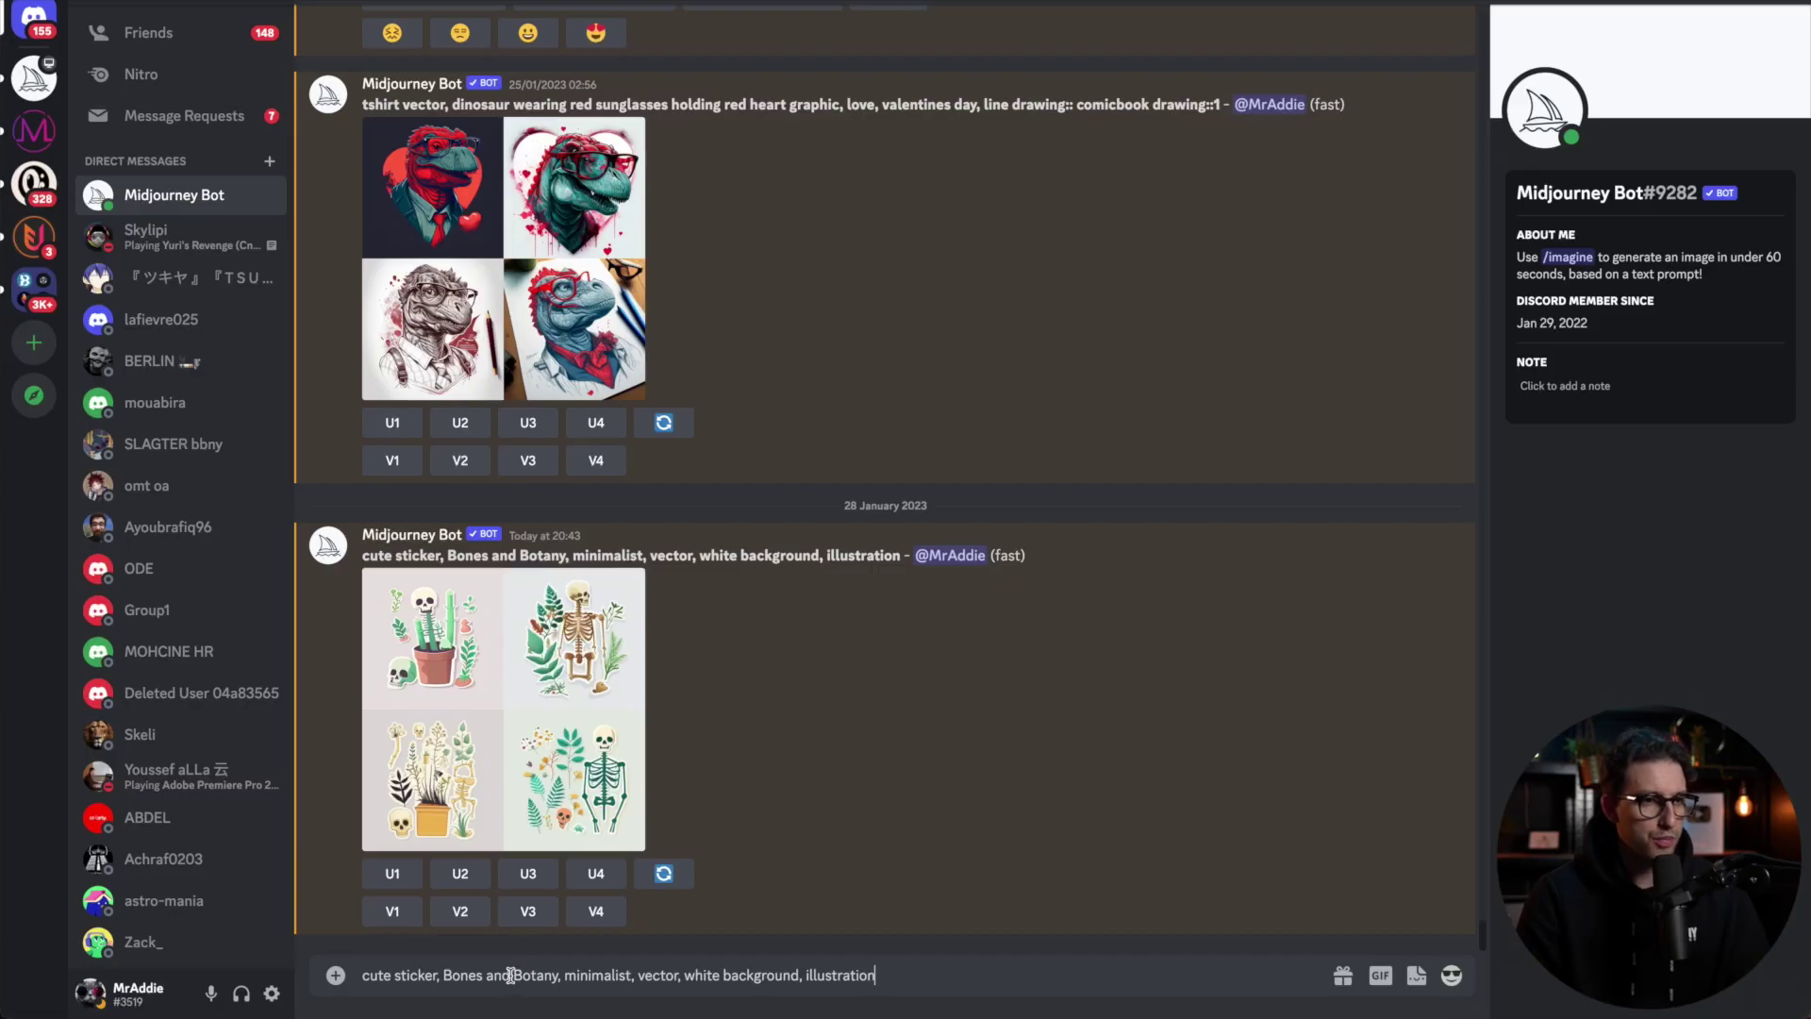
- Replace Bones and Botany with skeleton 'covered in' botanical flowers and send the reworded prompt
left_click_drag(444, 974, 558, 974)
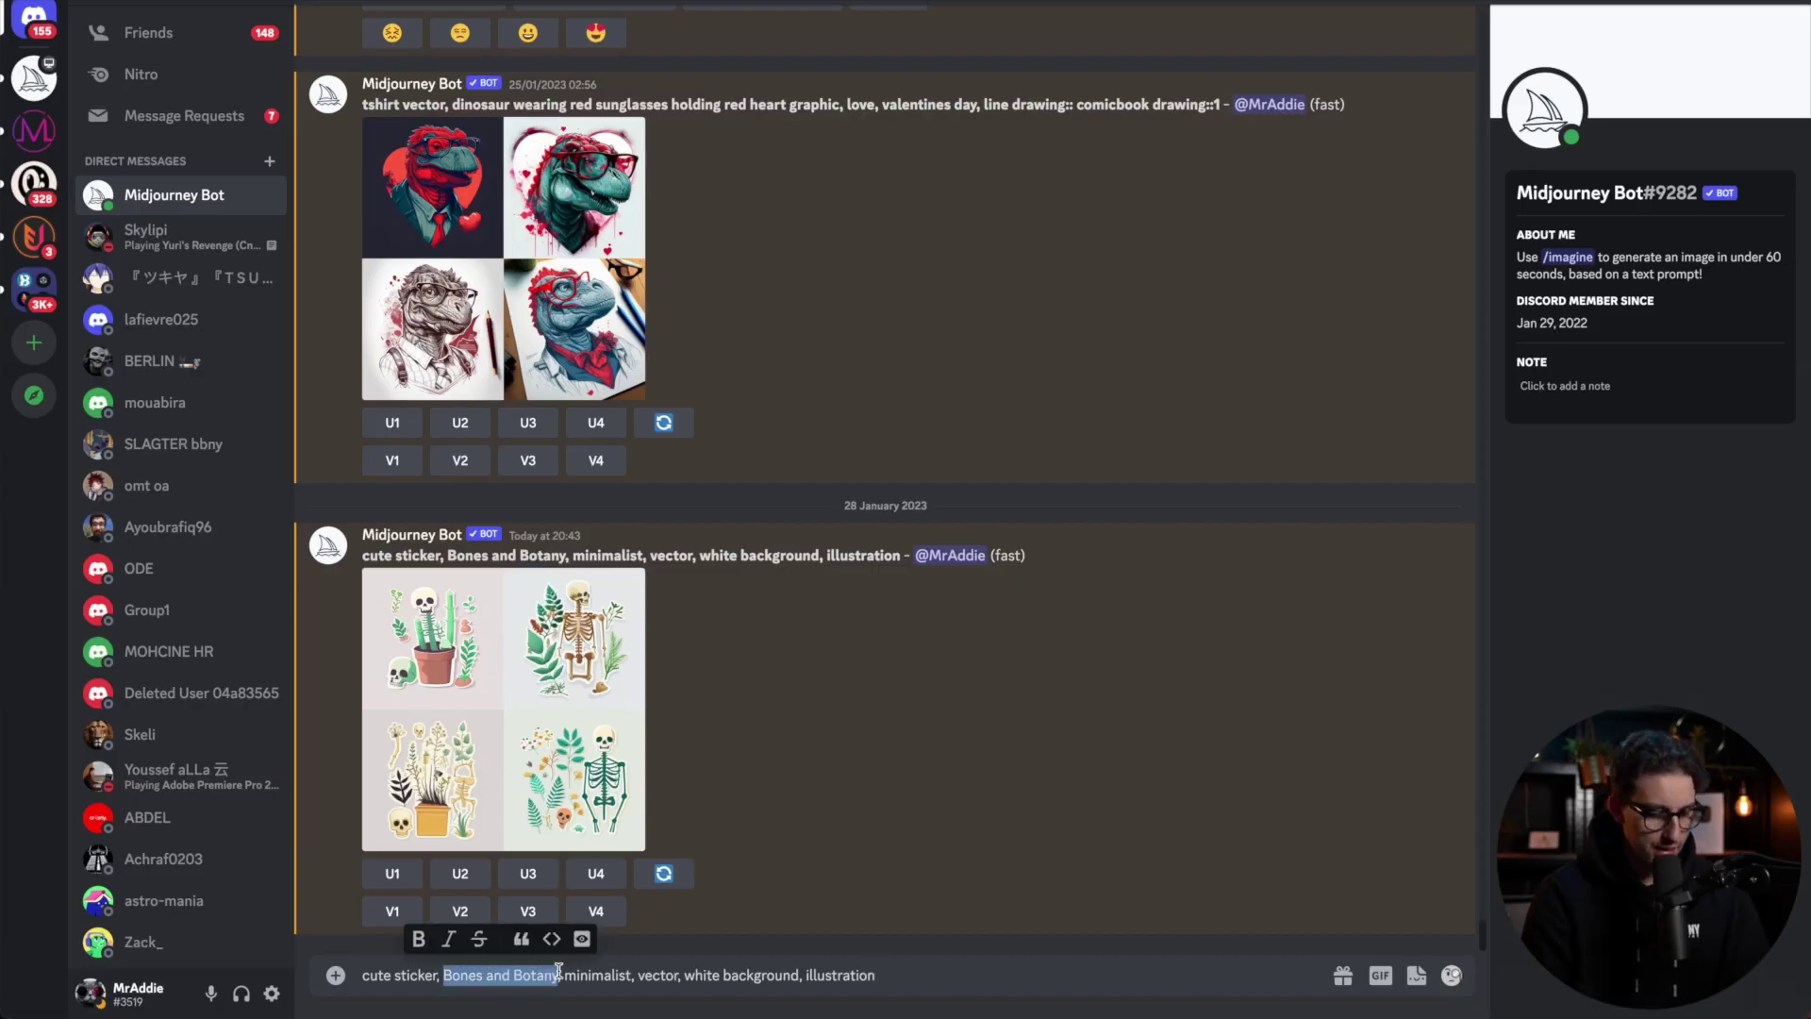
type("skeleton")
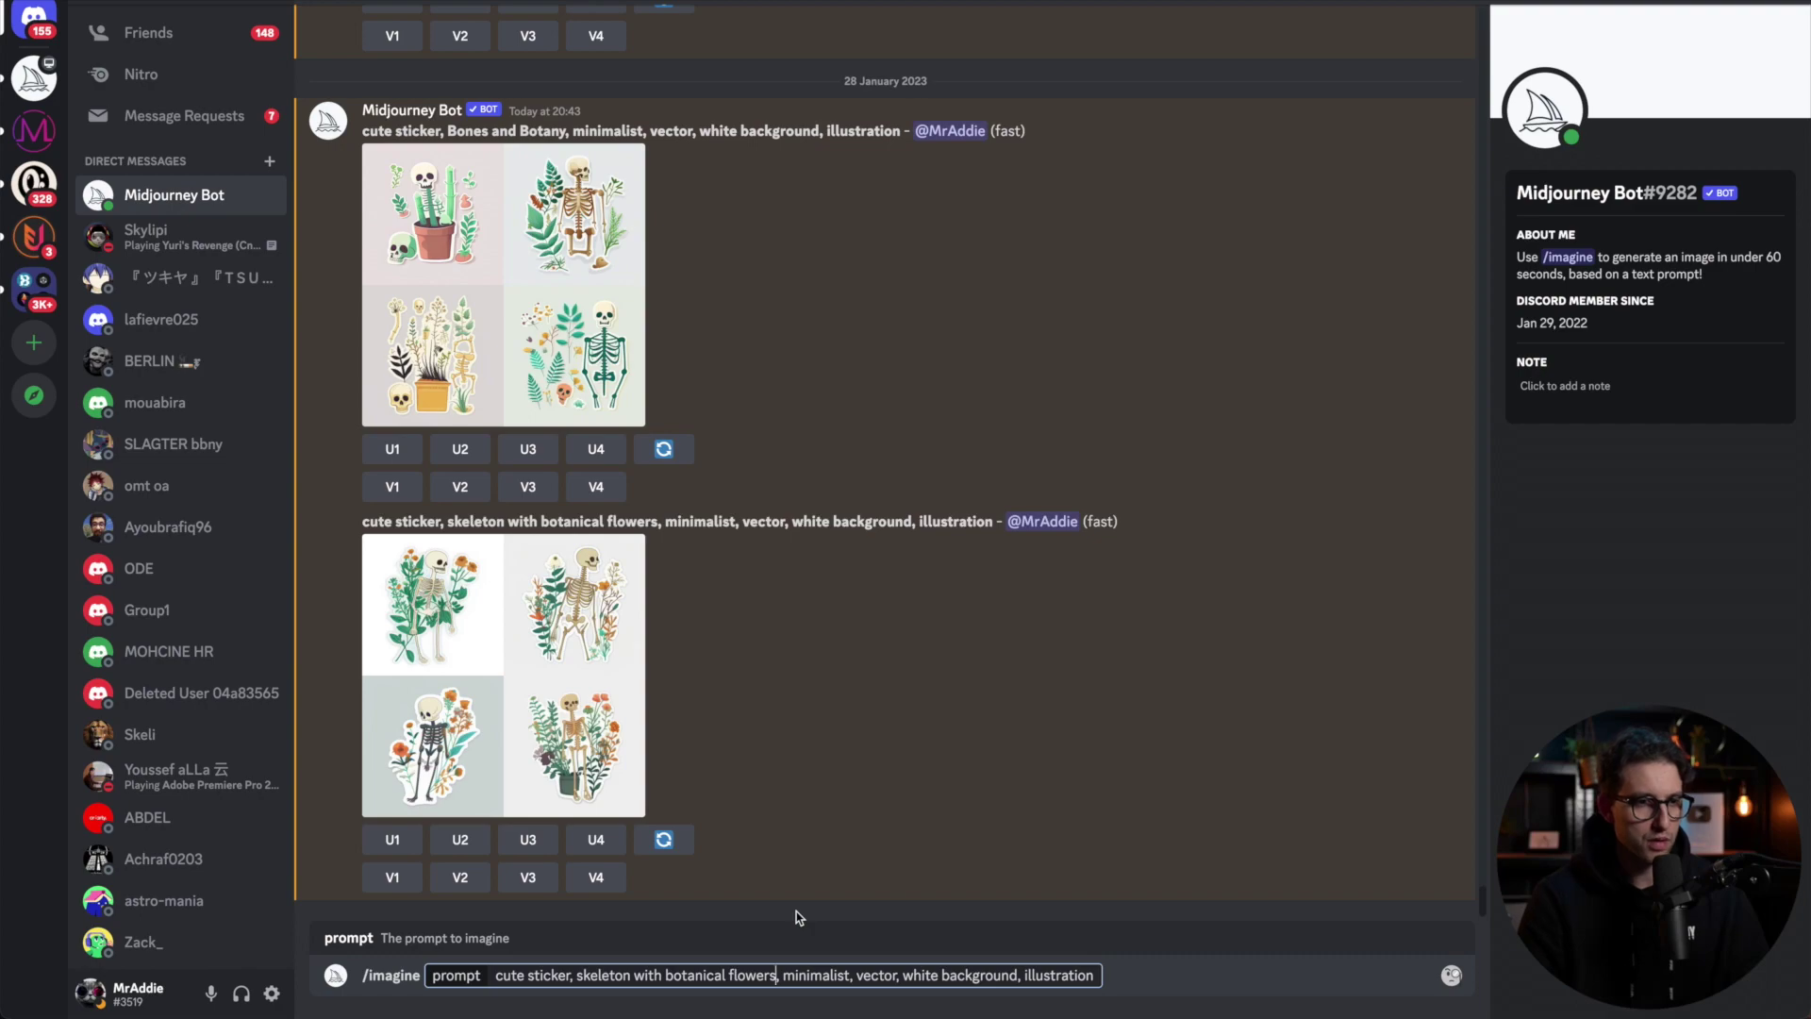
type("all over it")
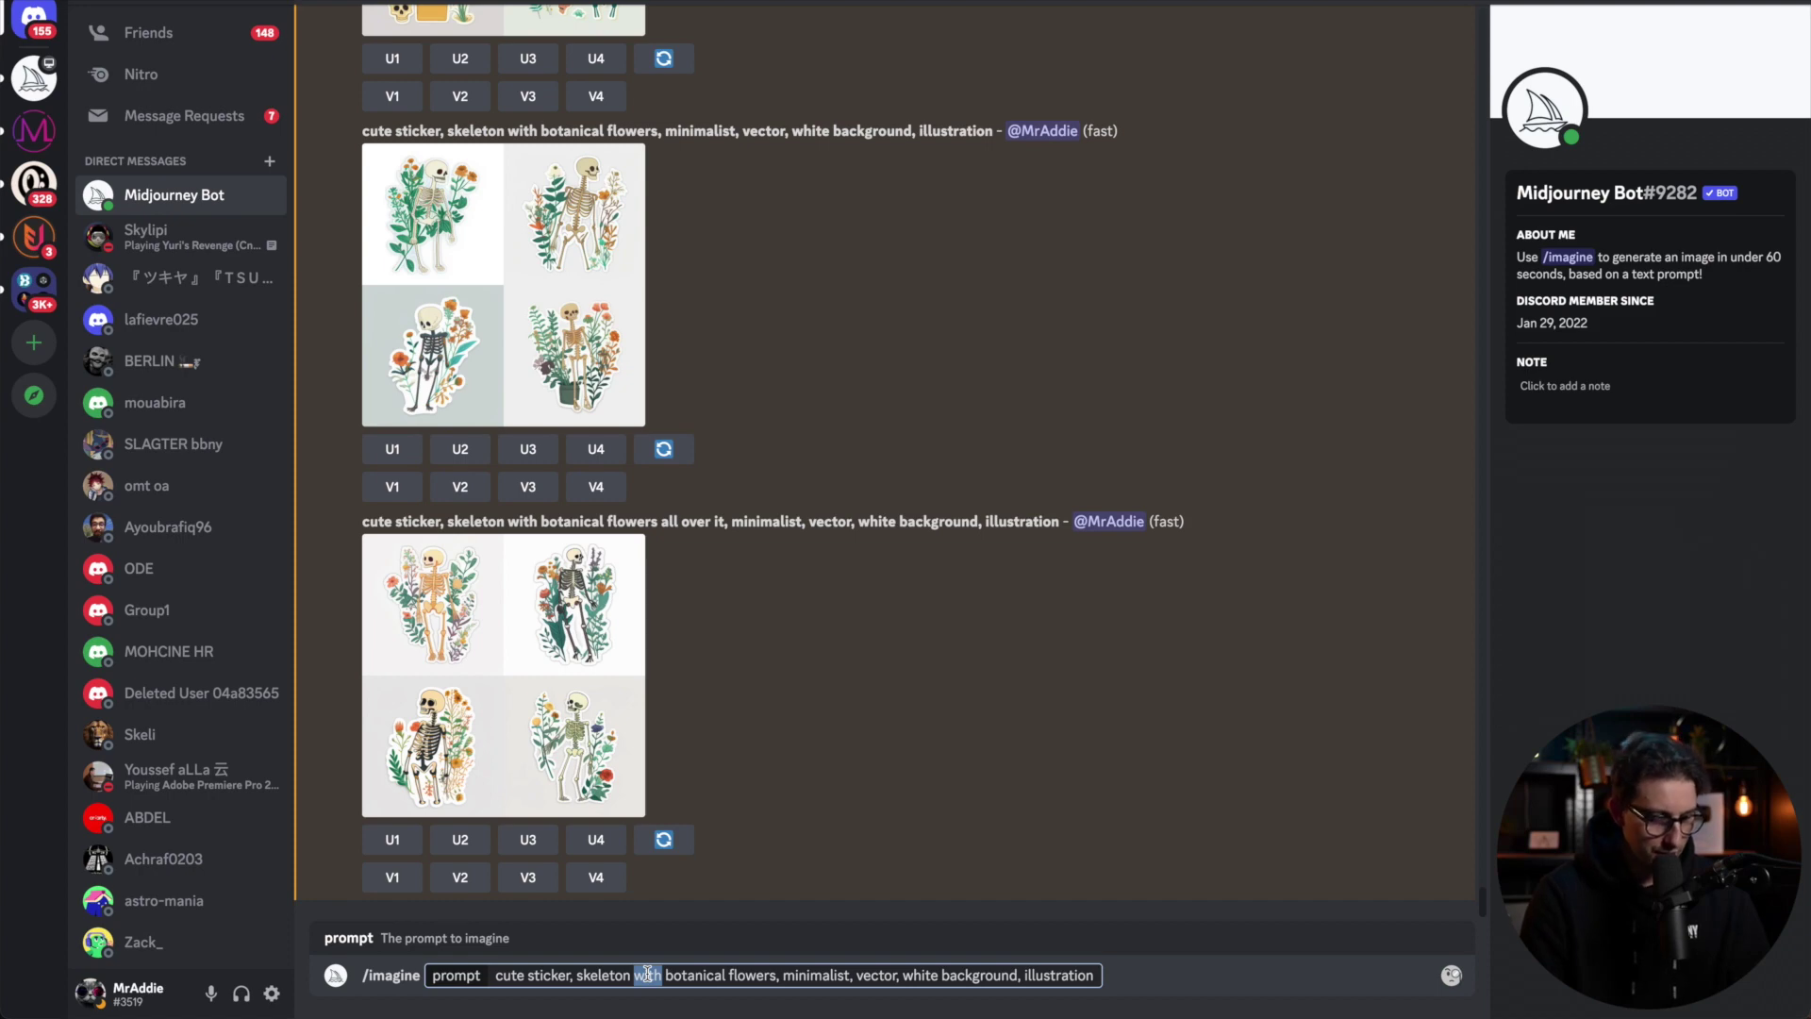
type("covered in")
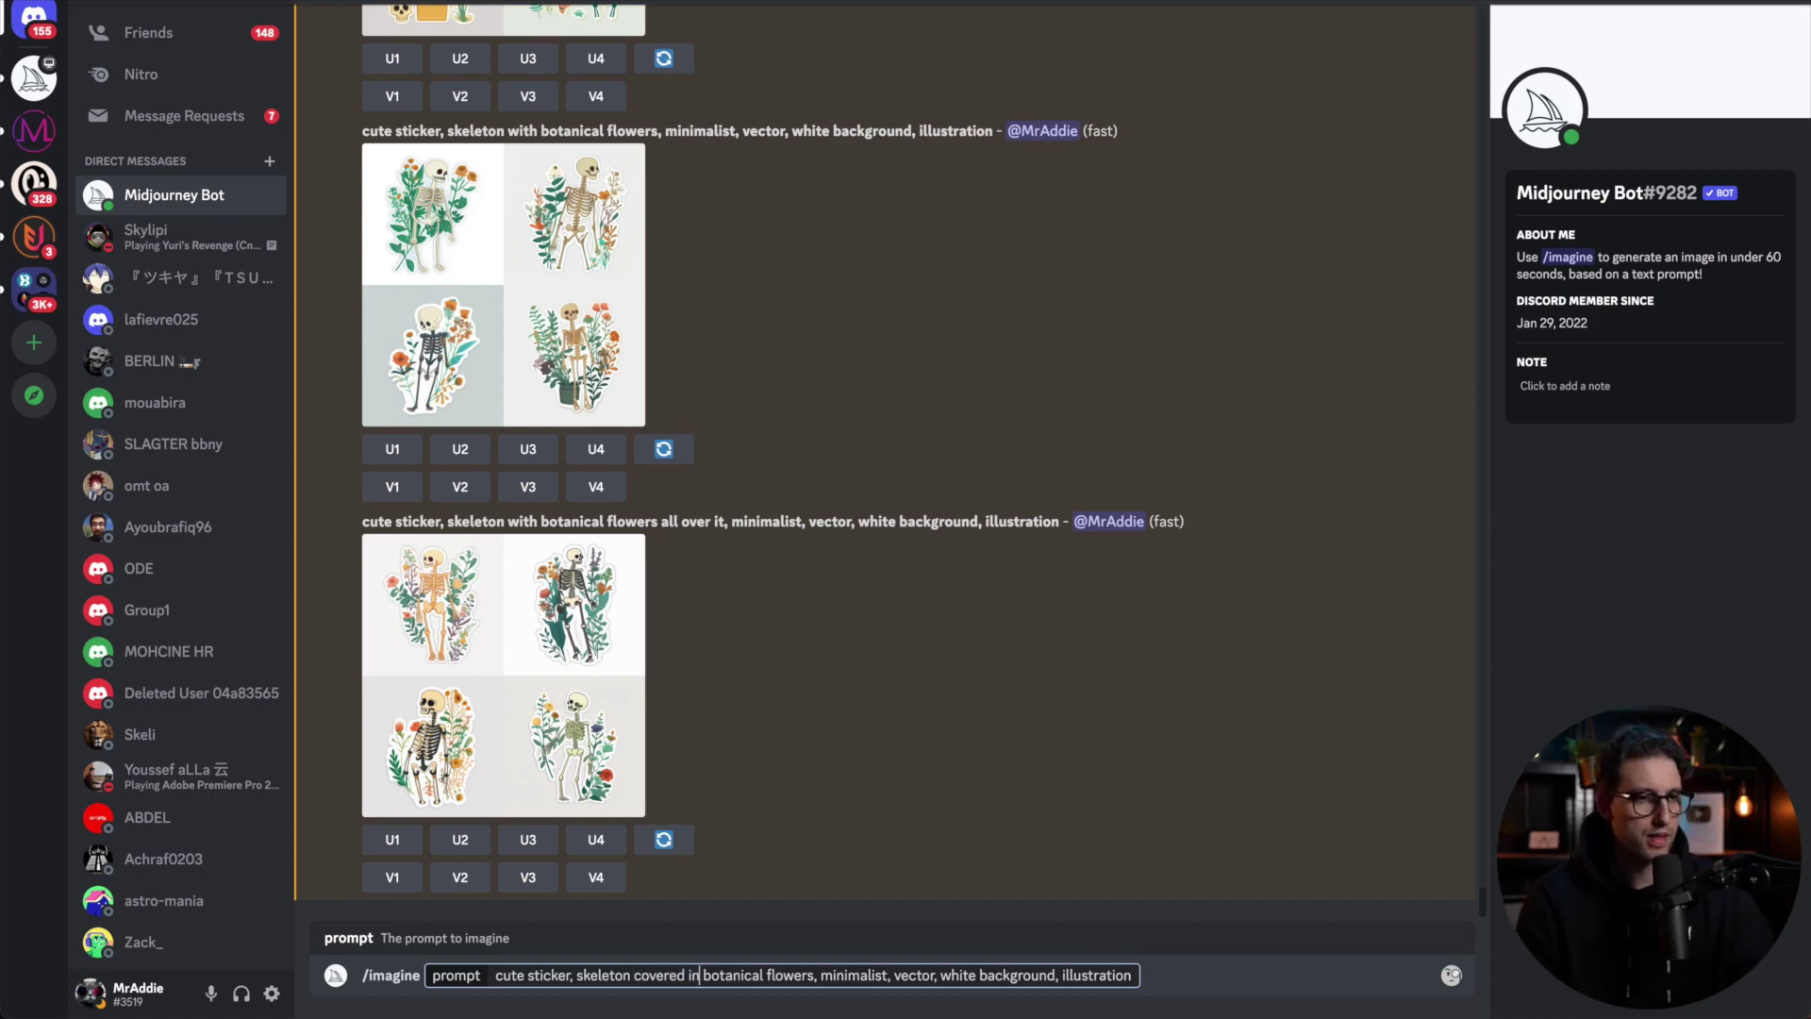
key("Return")
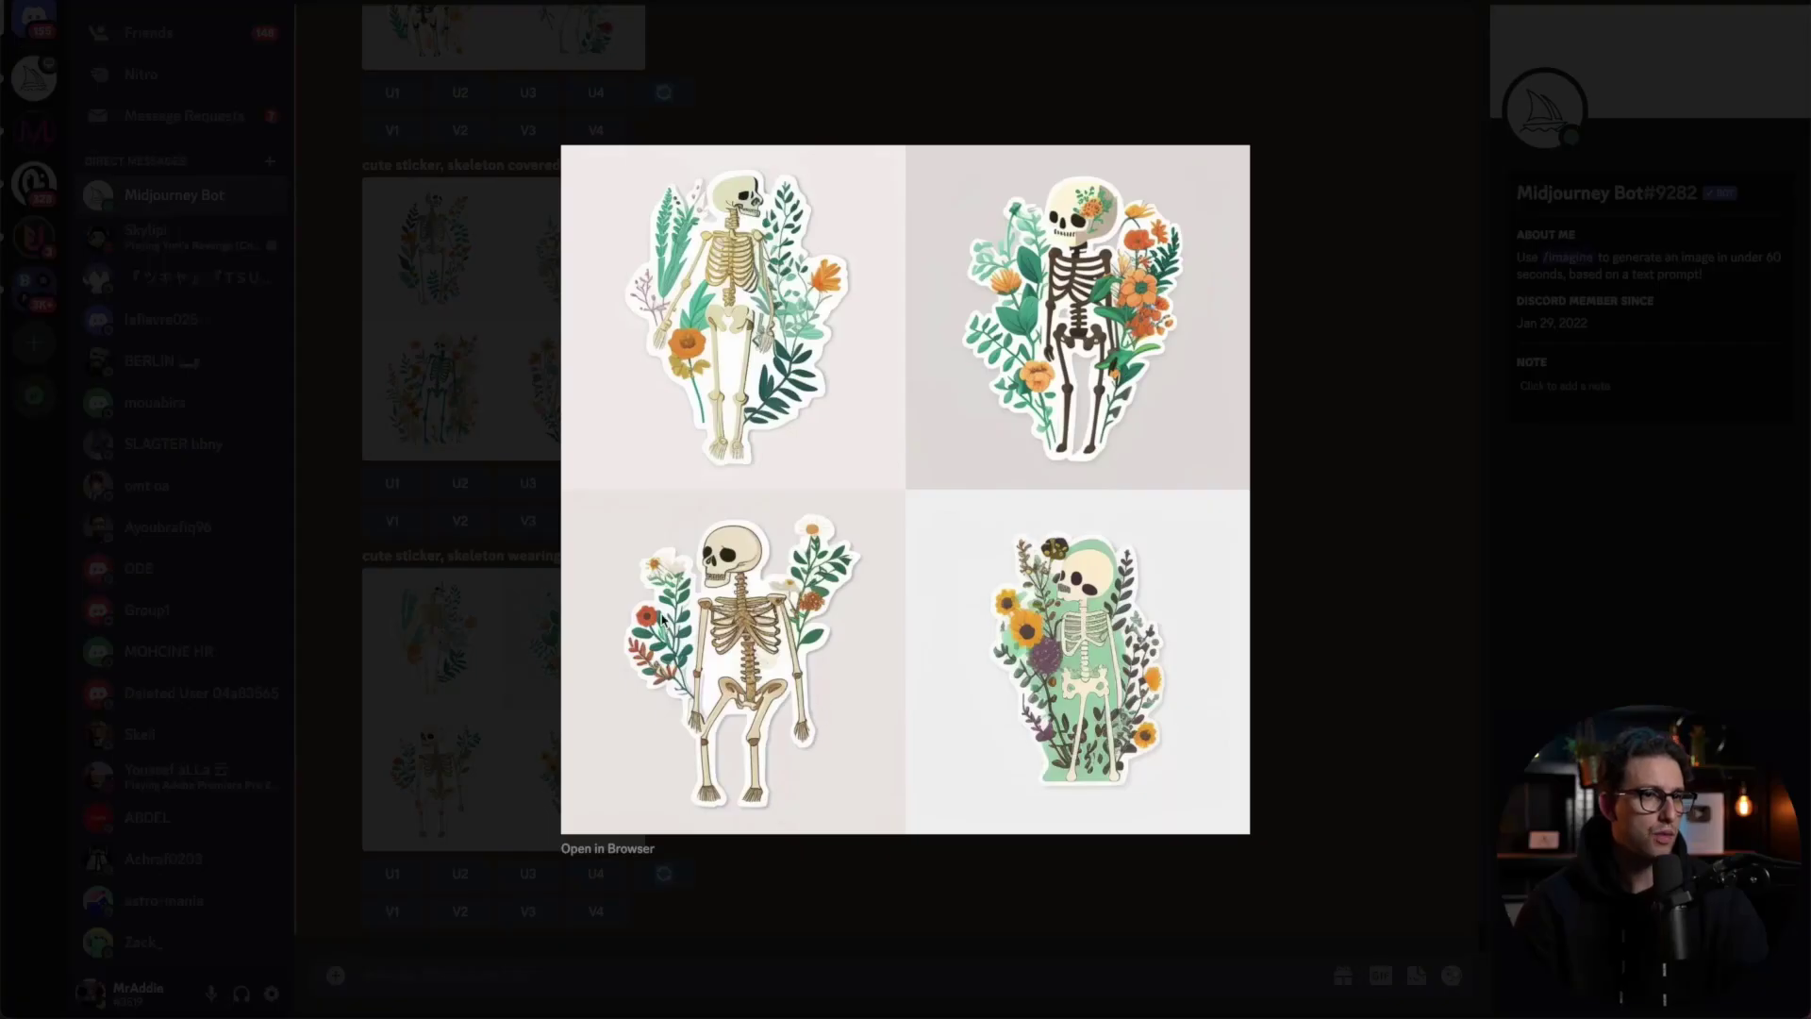
- Upscale the third skeleton design (U3) and view it on Midjourney's website, signed in via Discord
left_click(472, 802)
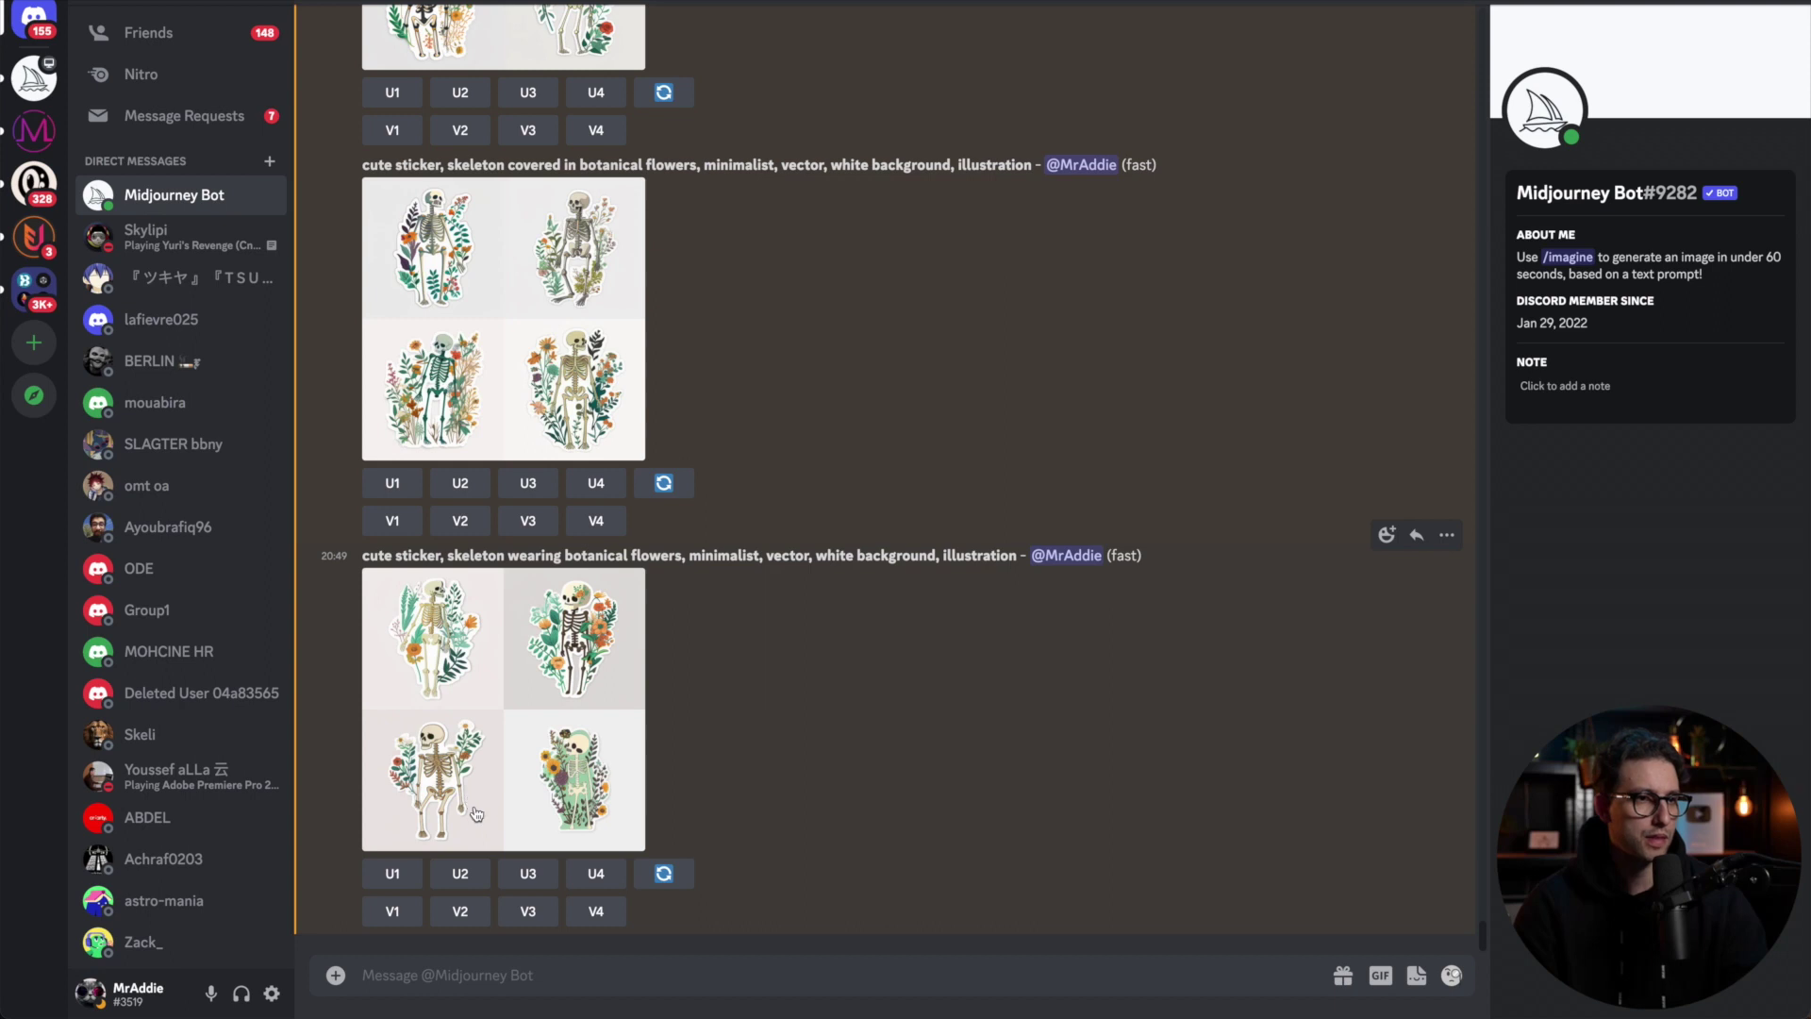
left_click(527, 873)
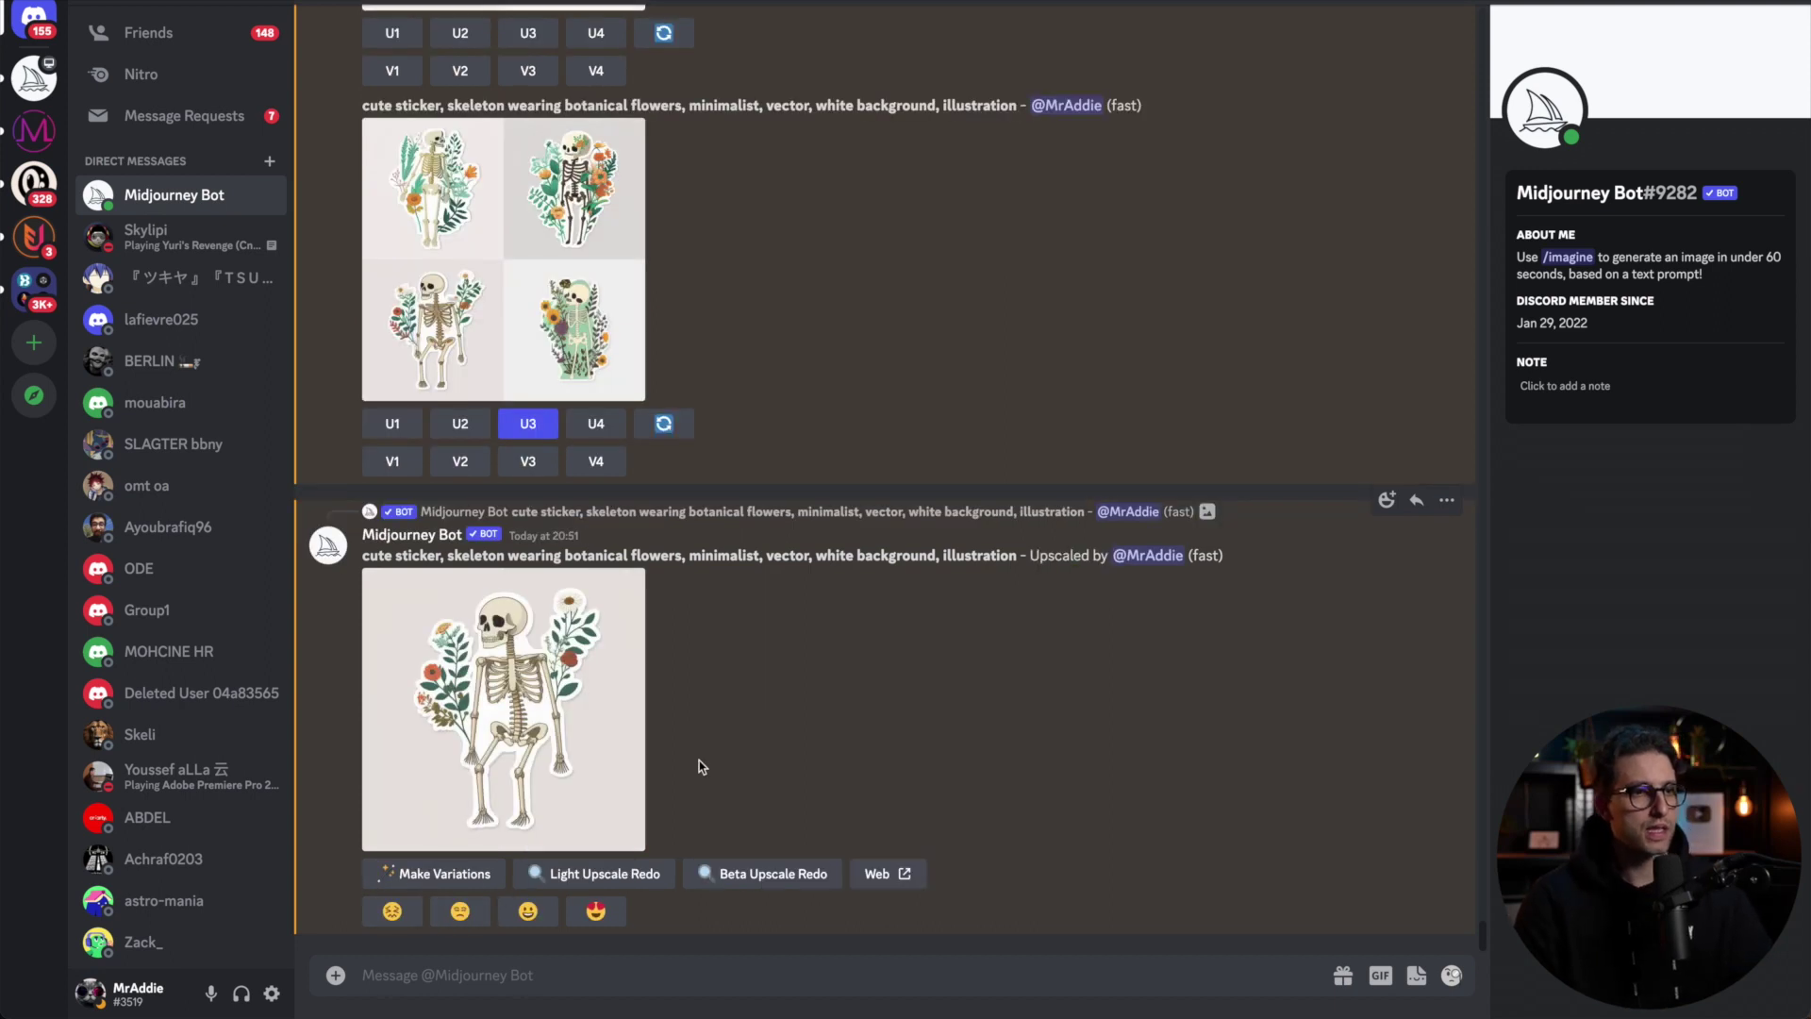
left_click(890, 874)
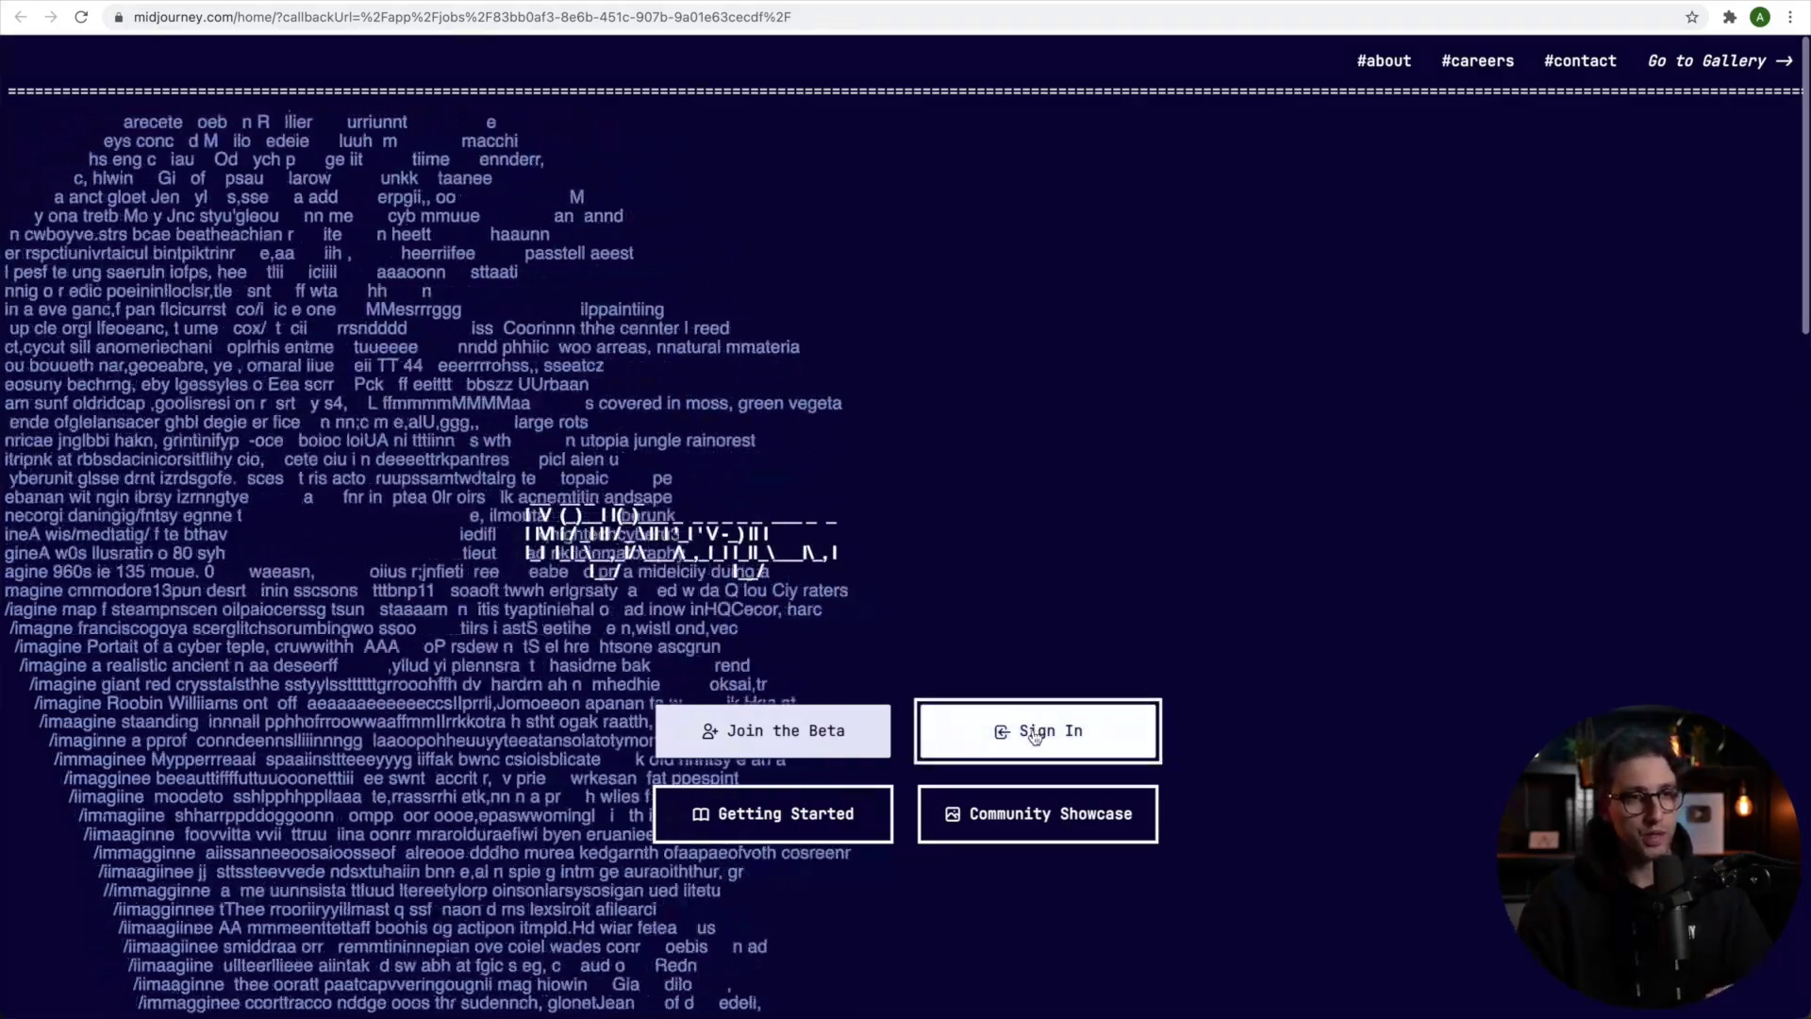
left_click(1035, 733)
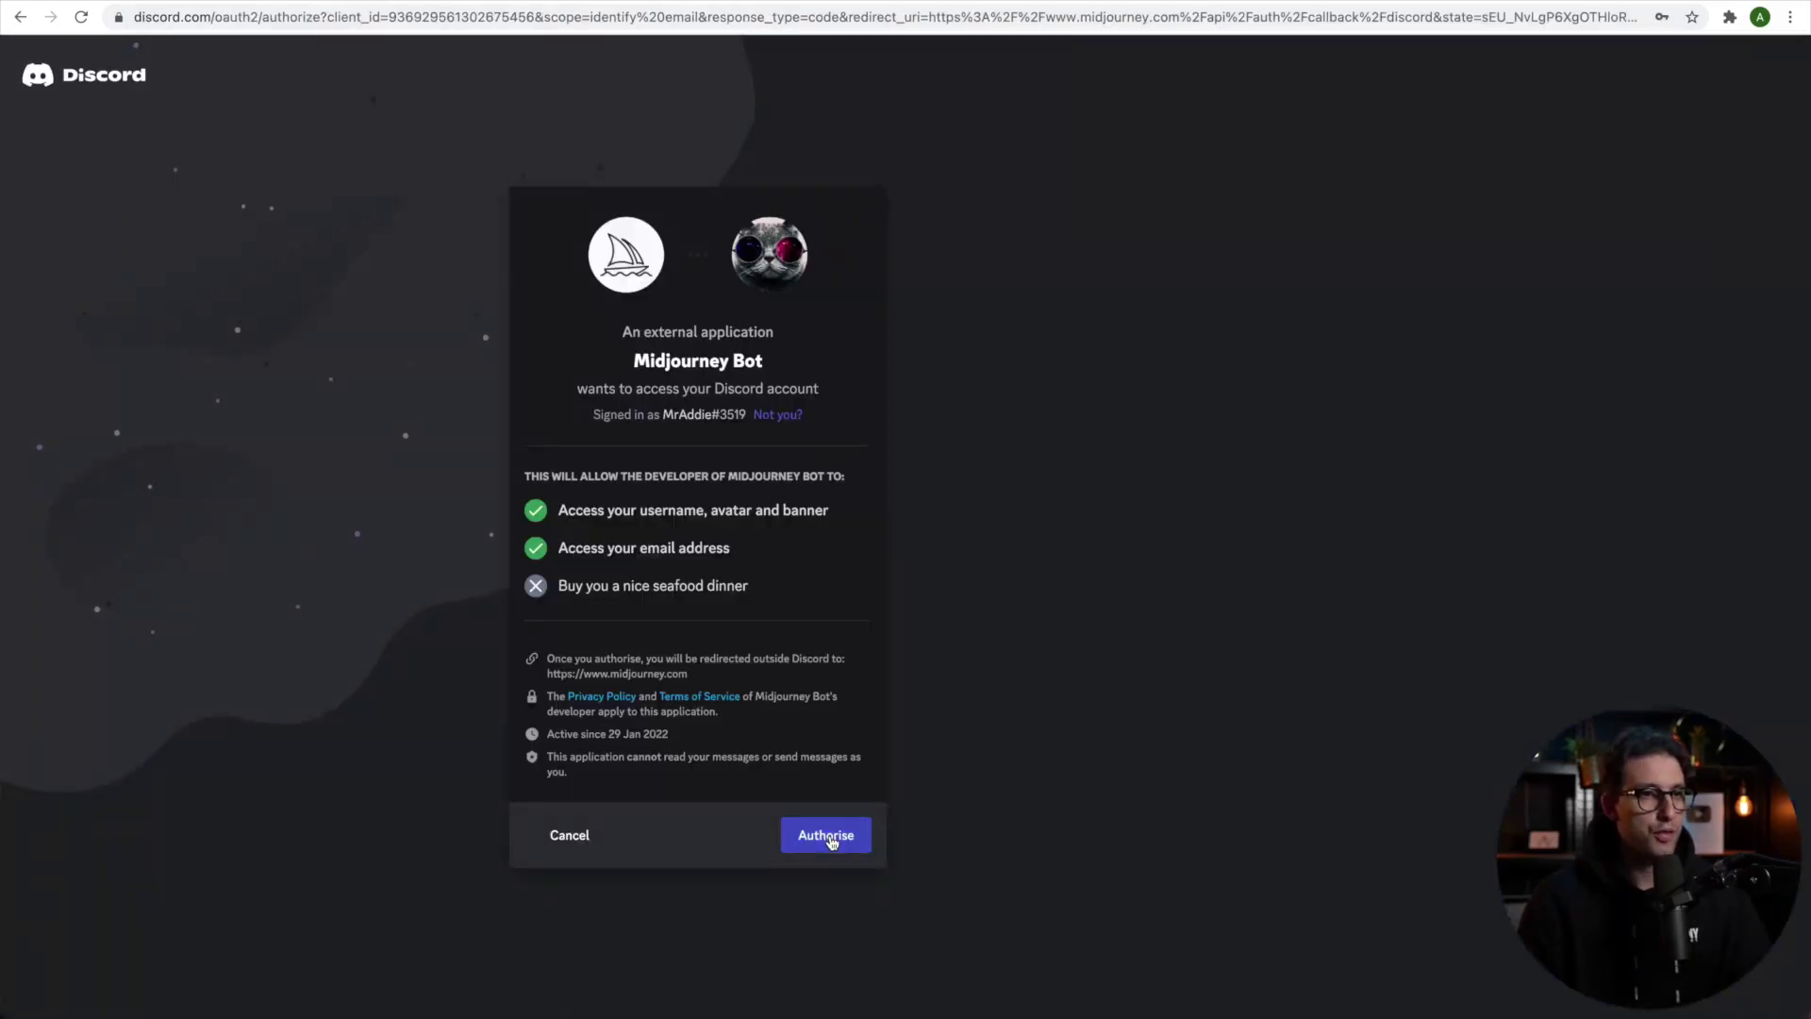
left_click(827, 835)
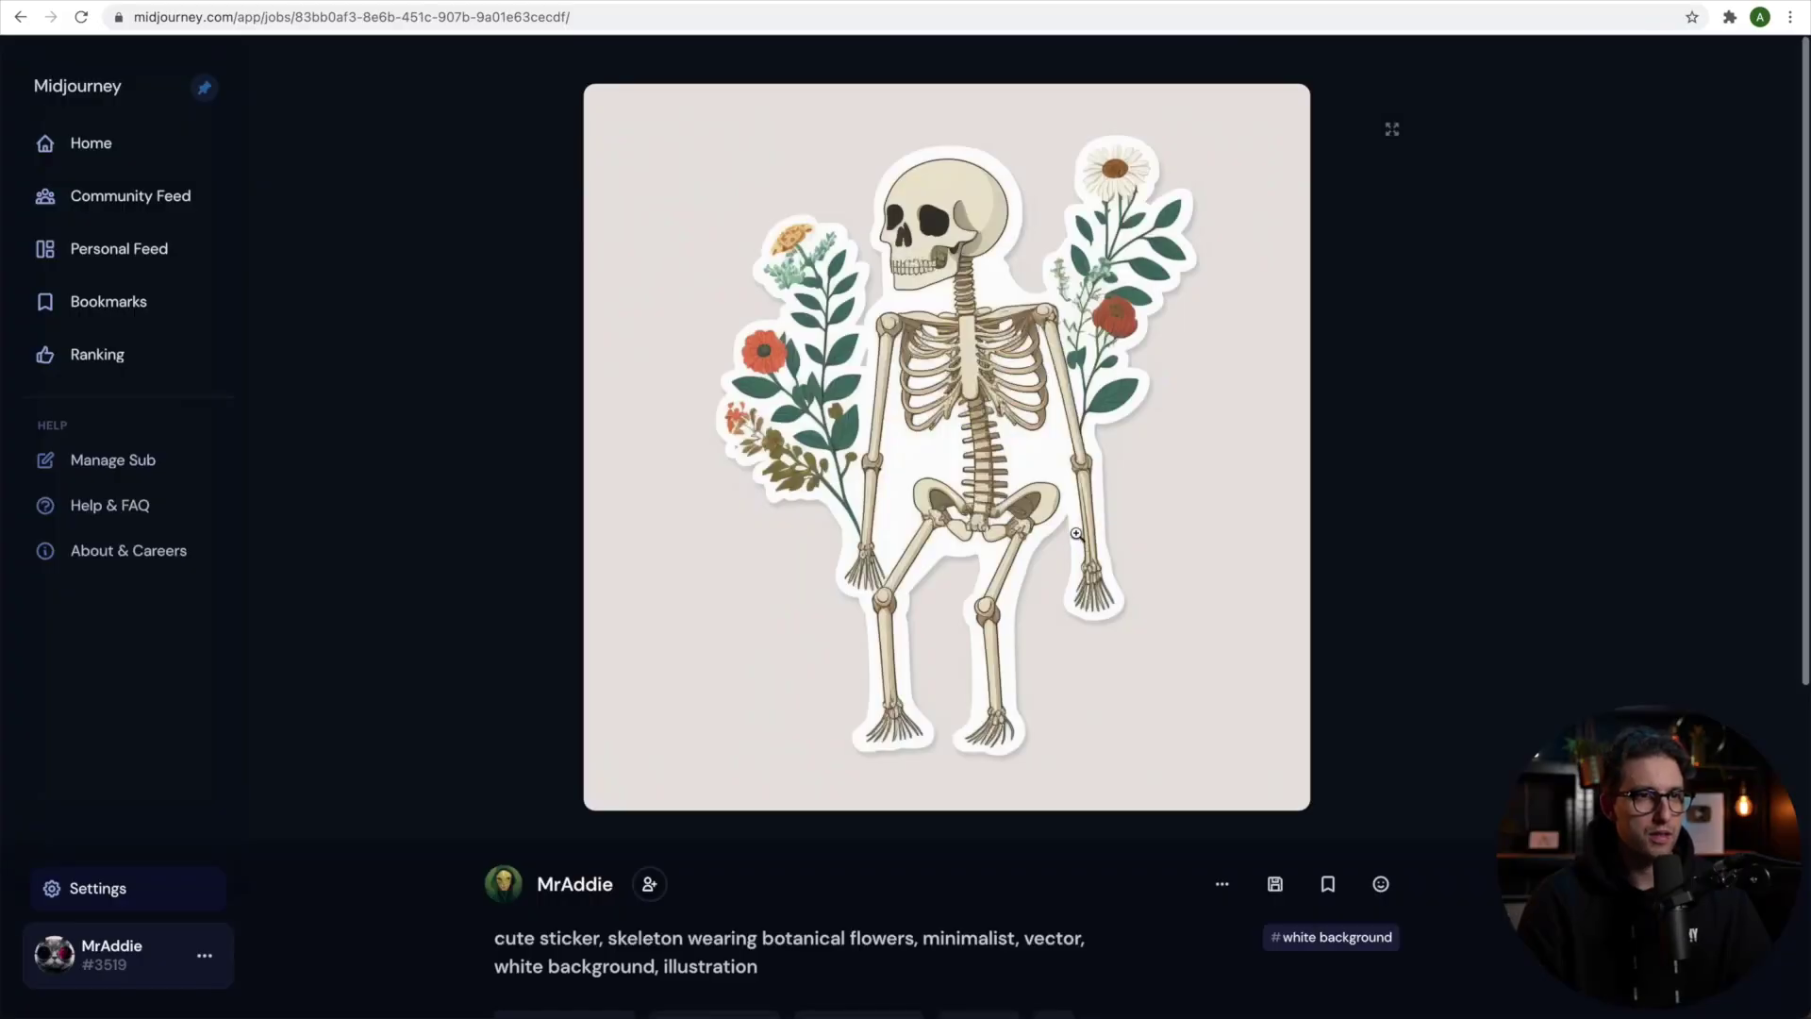
- Save the upscaled skeleton image and paste it onto the blank 4500 × 4500 Canva page
left_click(1274, 885)
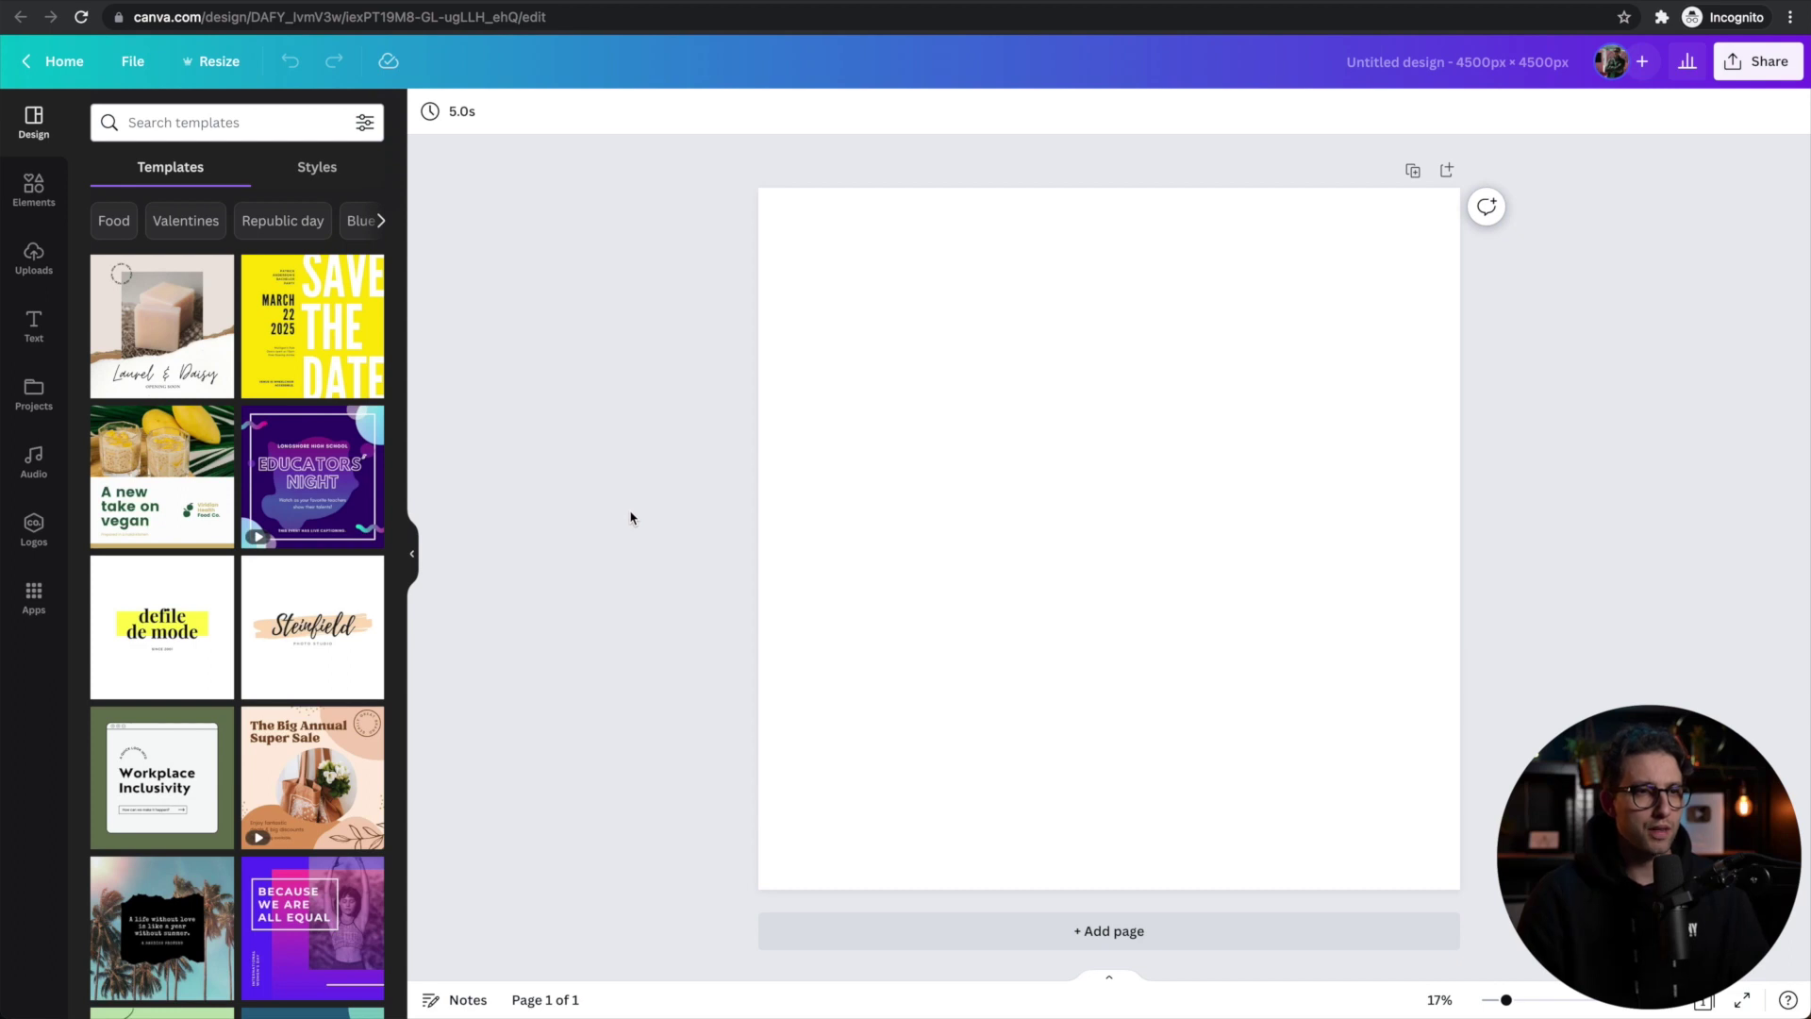
key("ctrl+v")
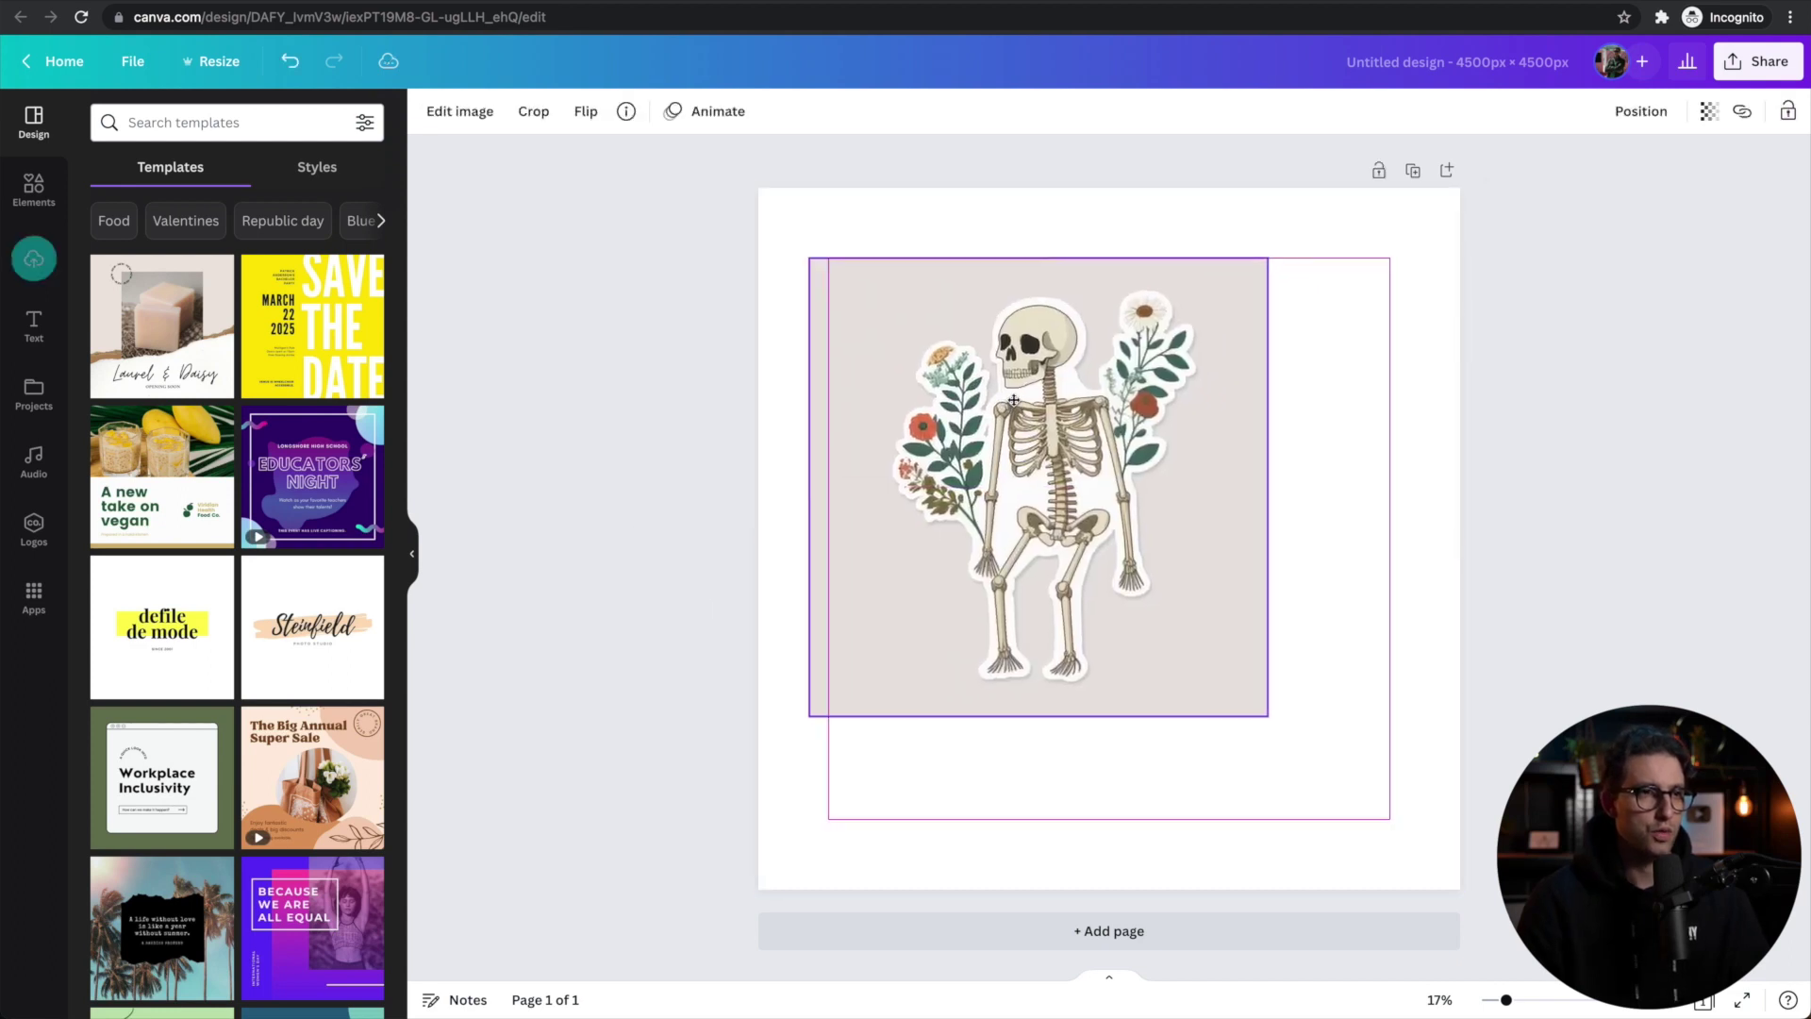
left_click(1198, 614)
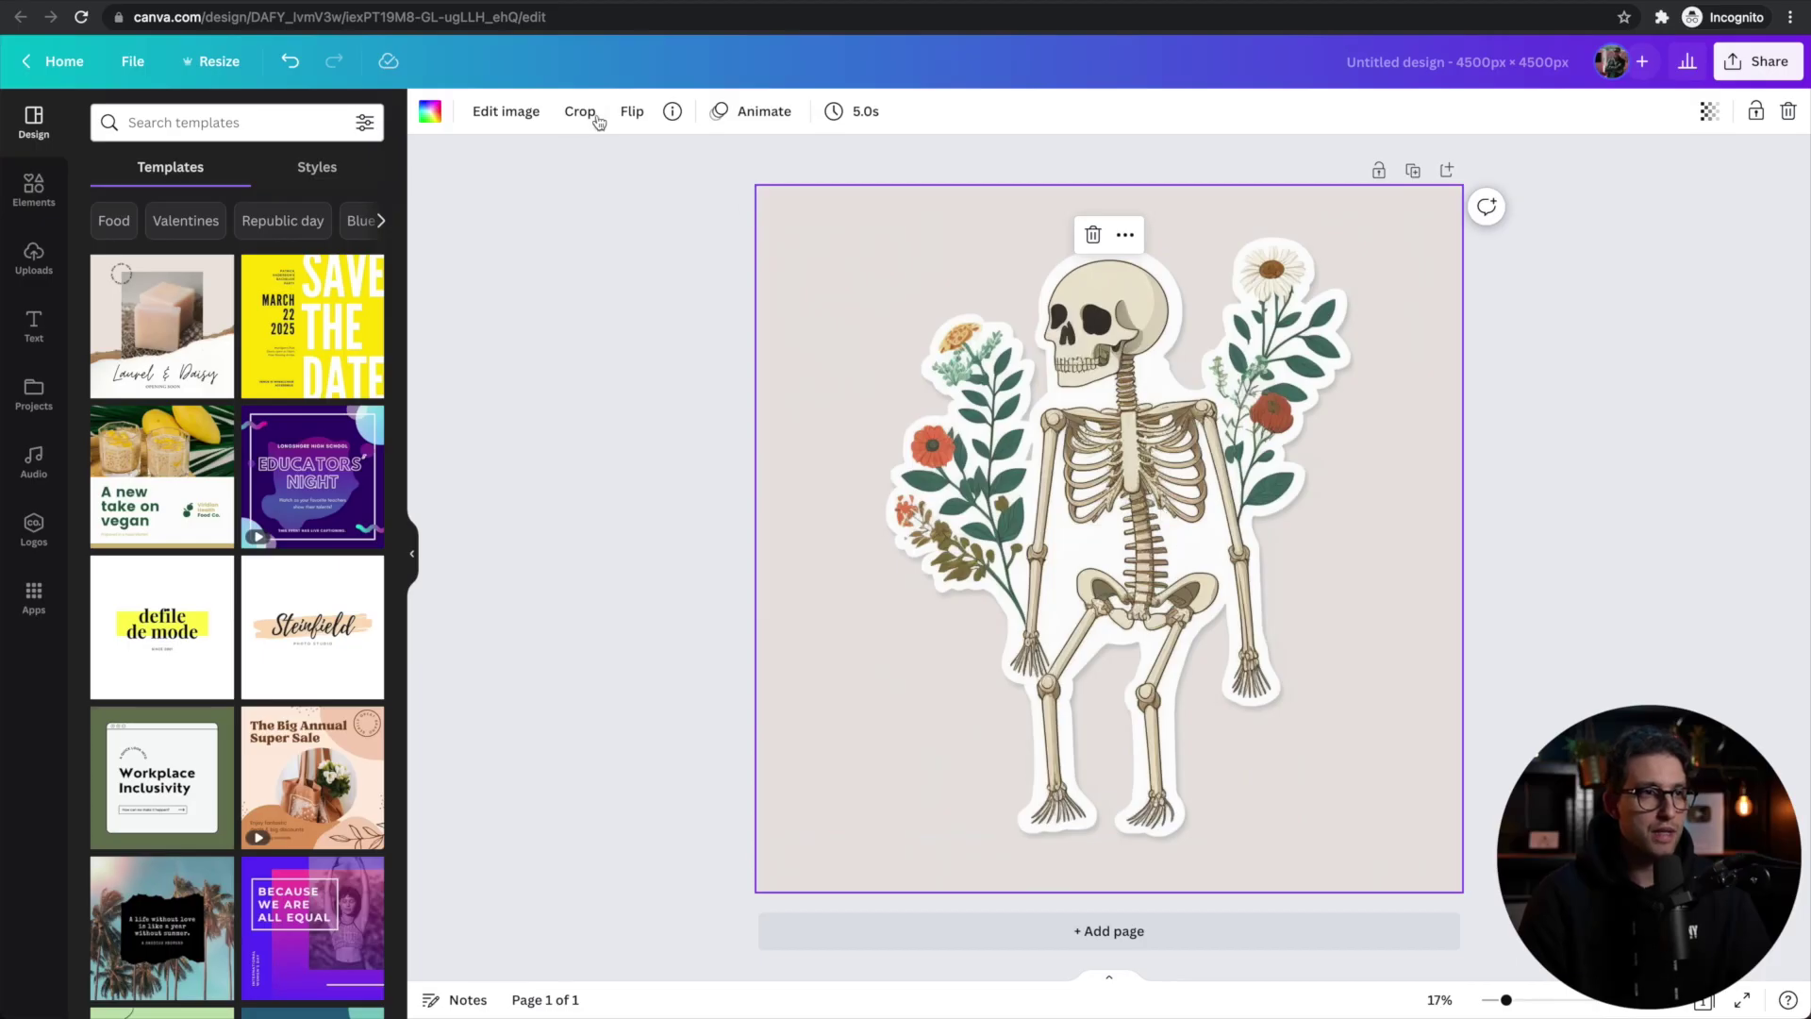
- Strip the skeleton image's background with Background Remover and download the design as a PNG file
left_click(506, 111)
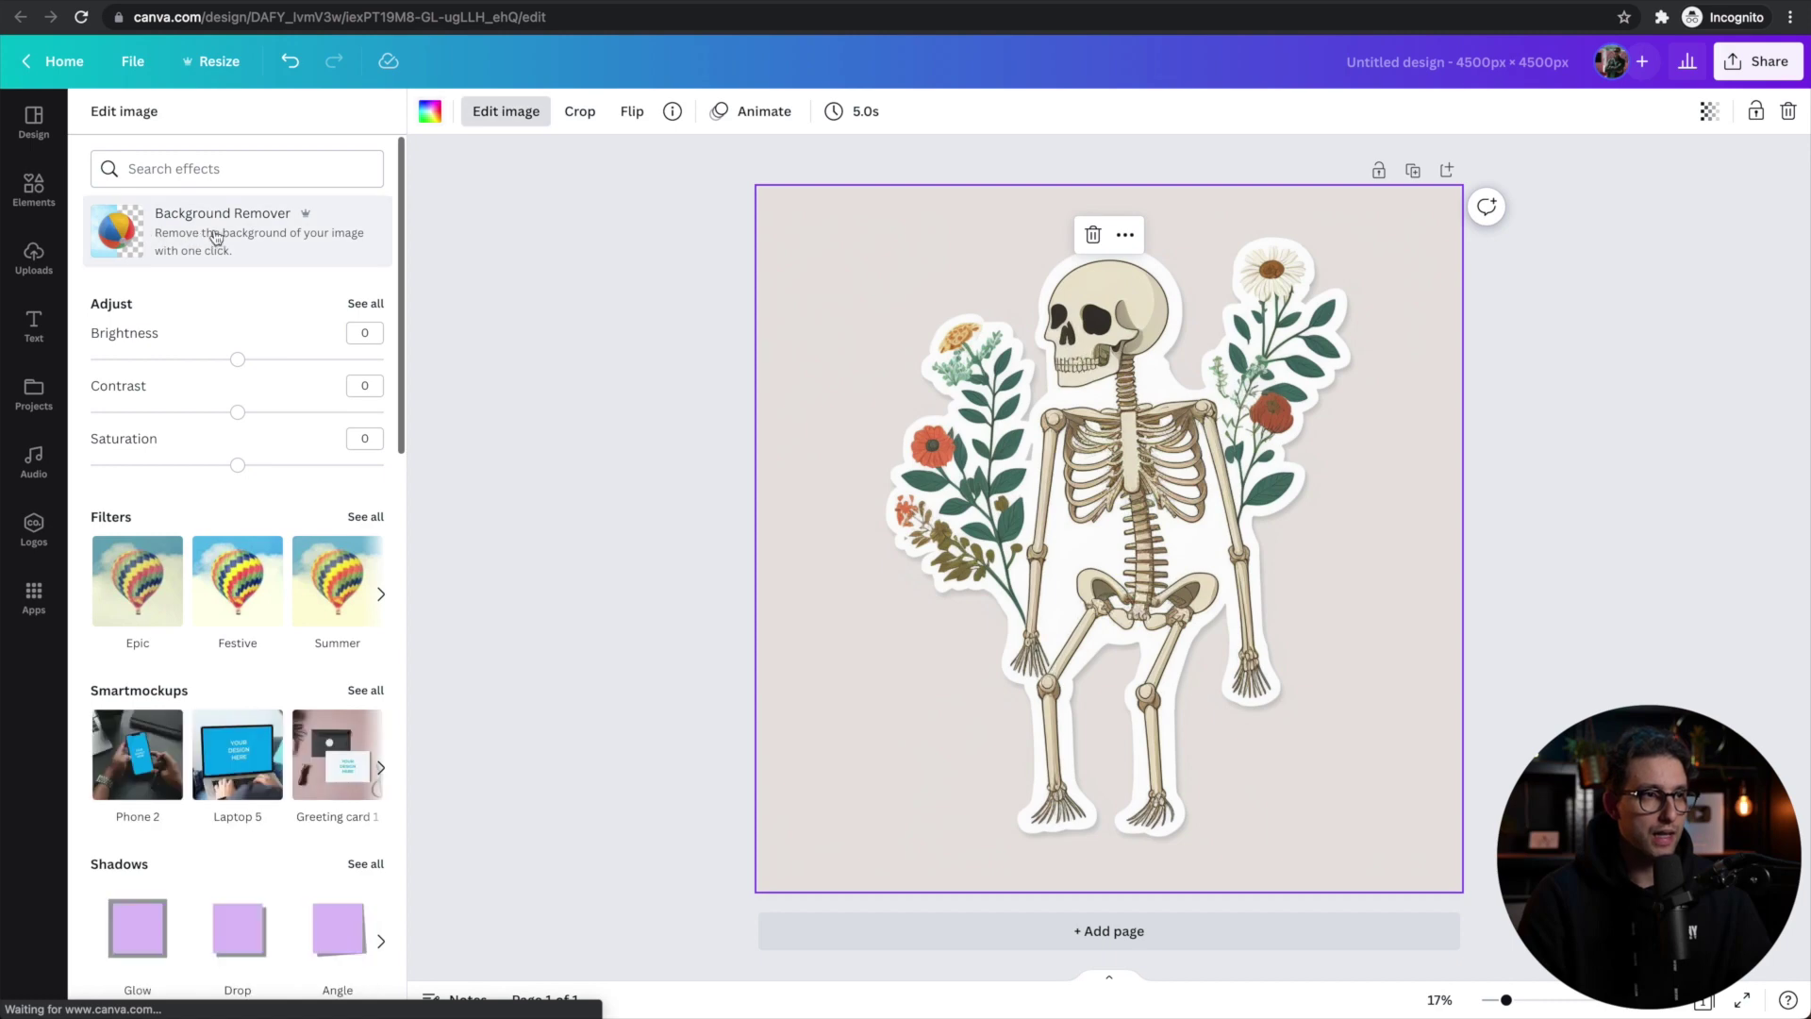
left_click(182, 235)
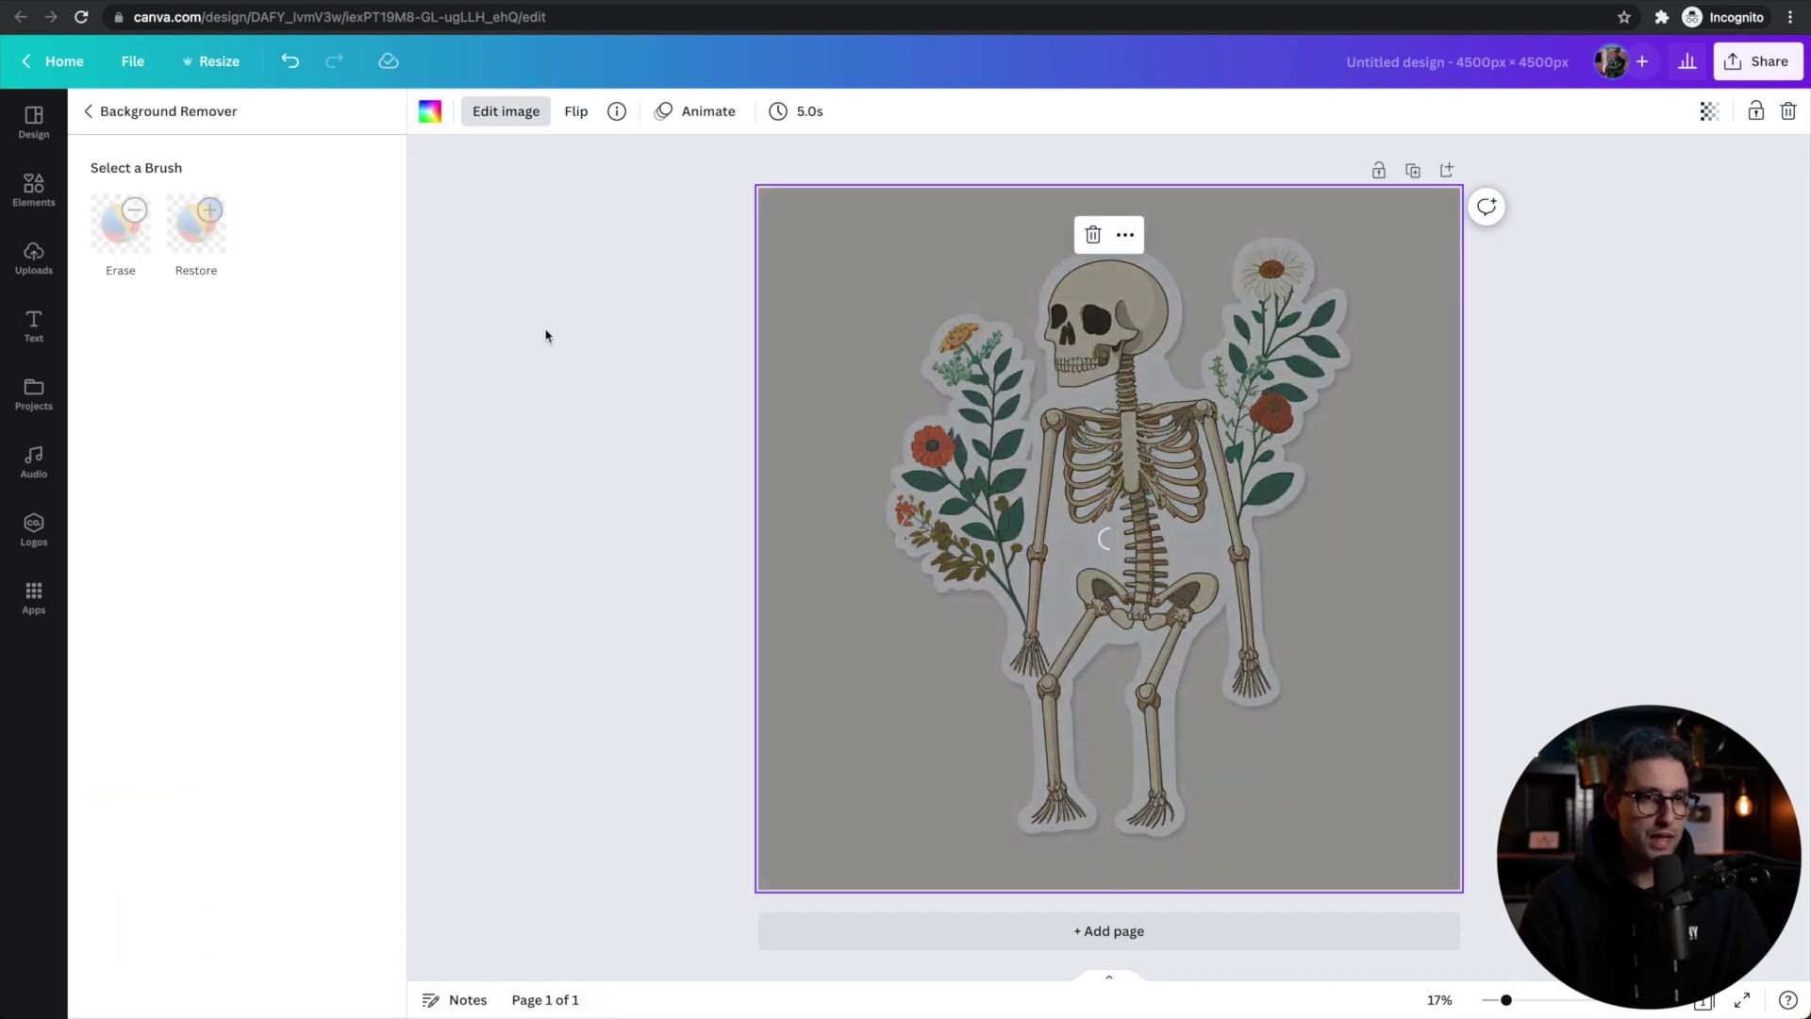
left_click(1754, 67)
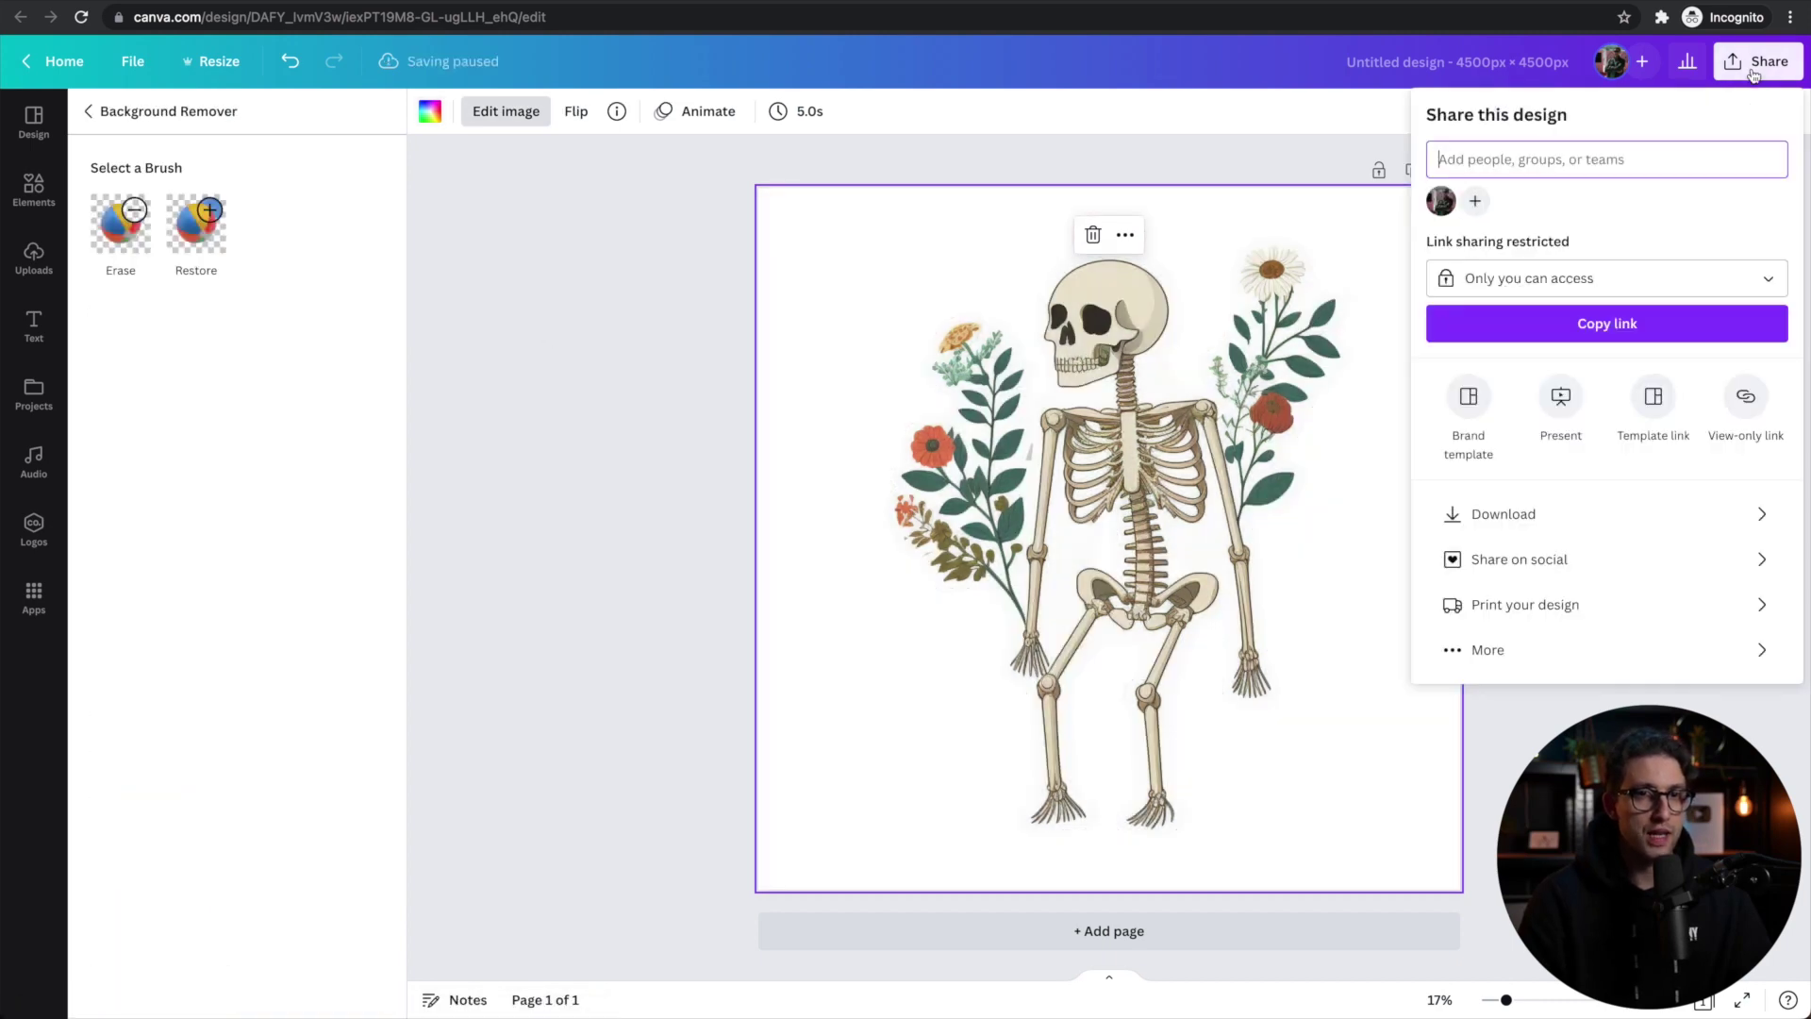
left_click(1476, 514)
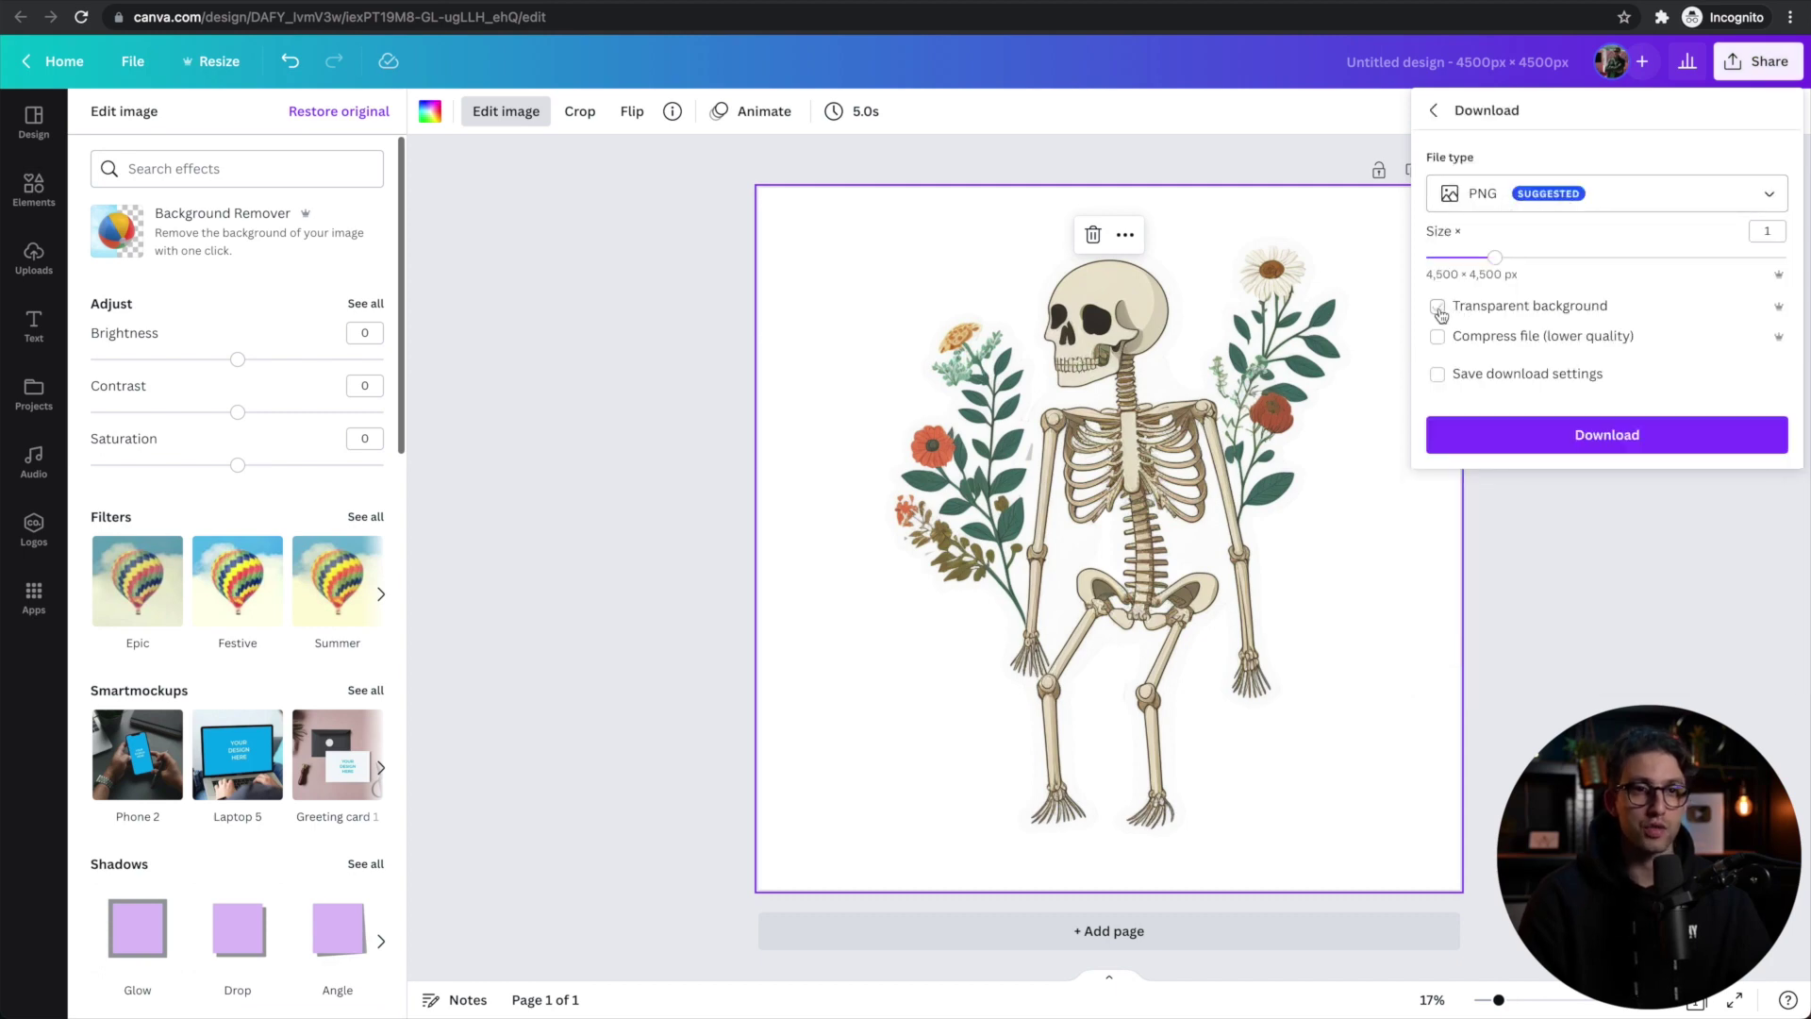
left_click(1607, 436)
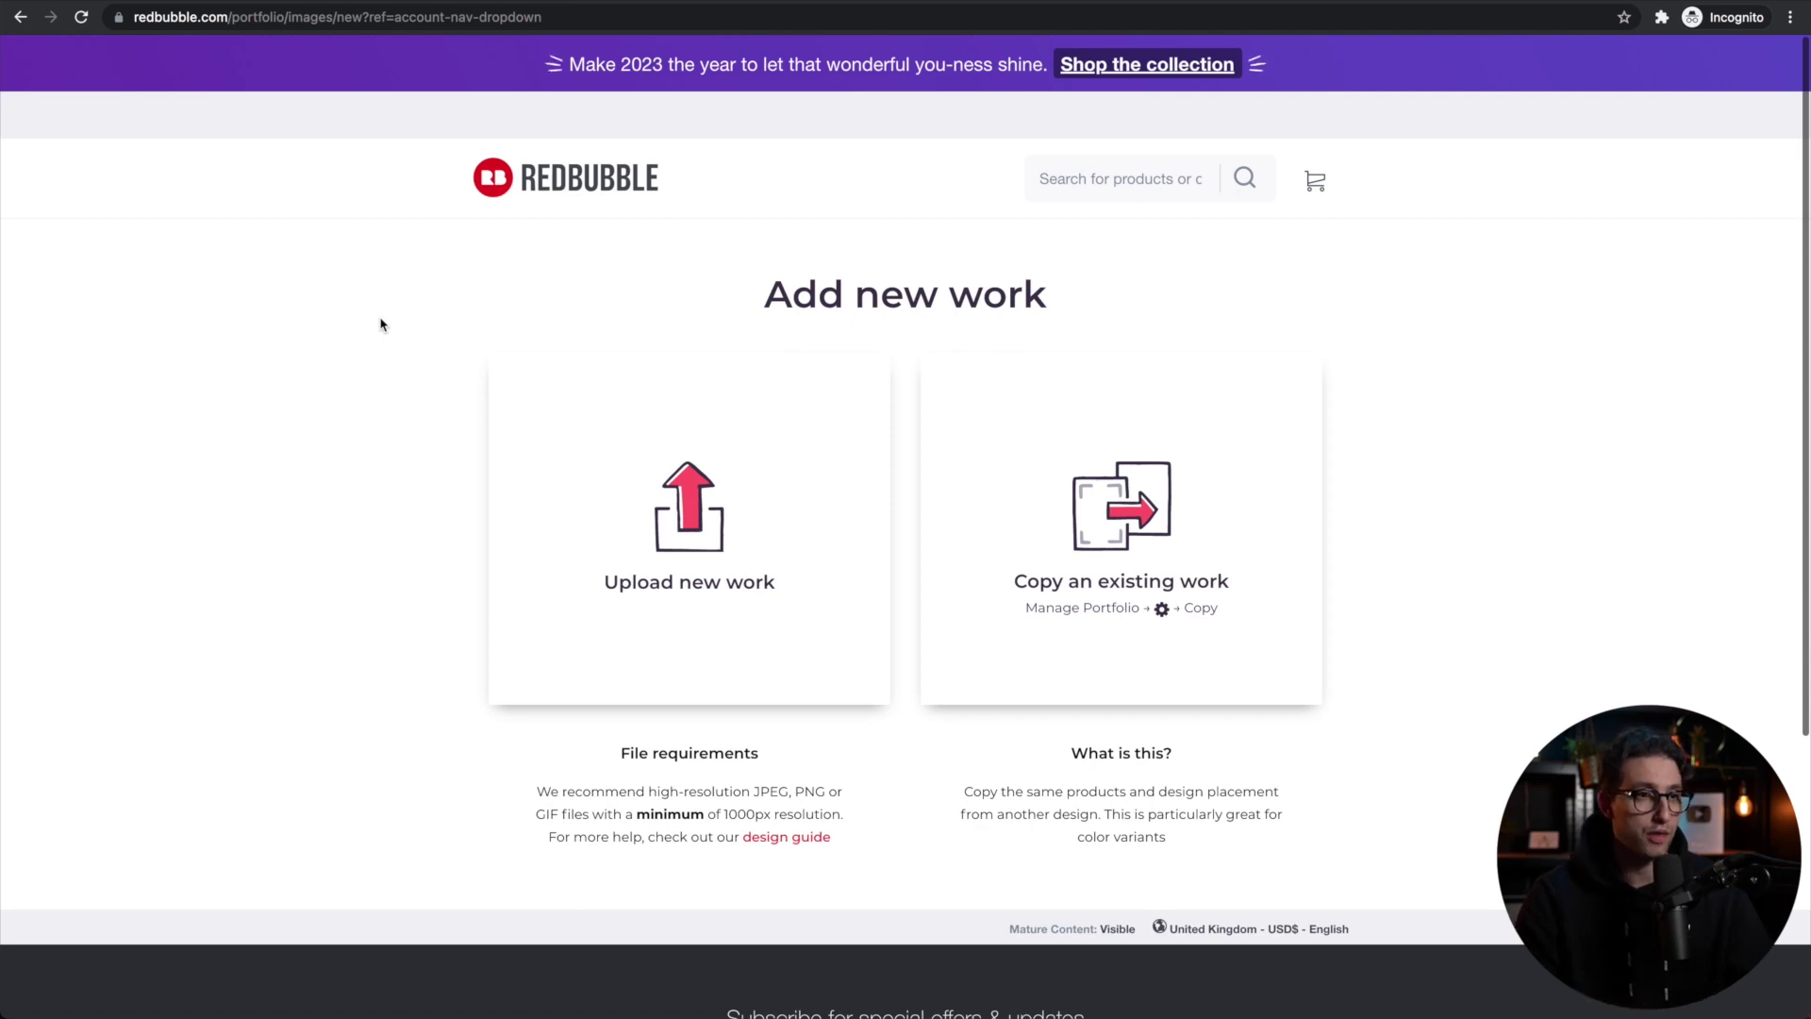
- Upload the skeleton PNG as a new Redbubble work and browse Bones and Botany sticker listings
left_click(663, 591)
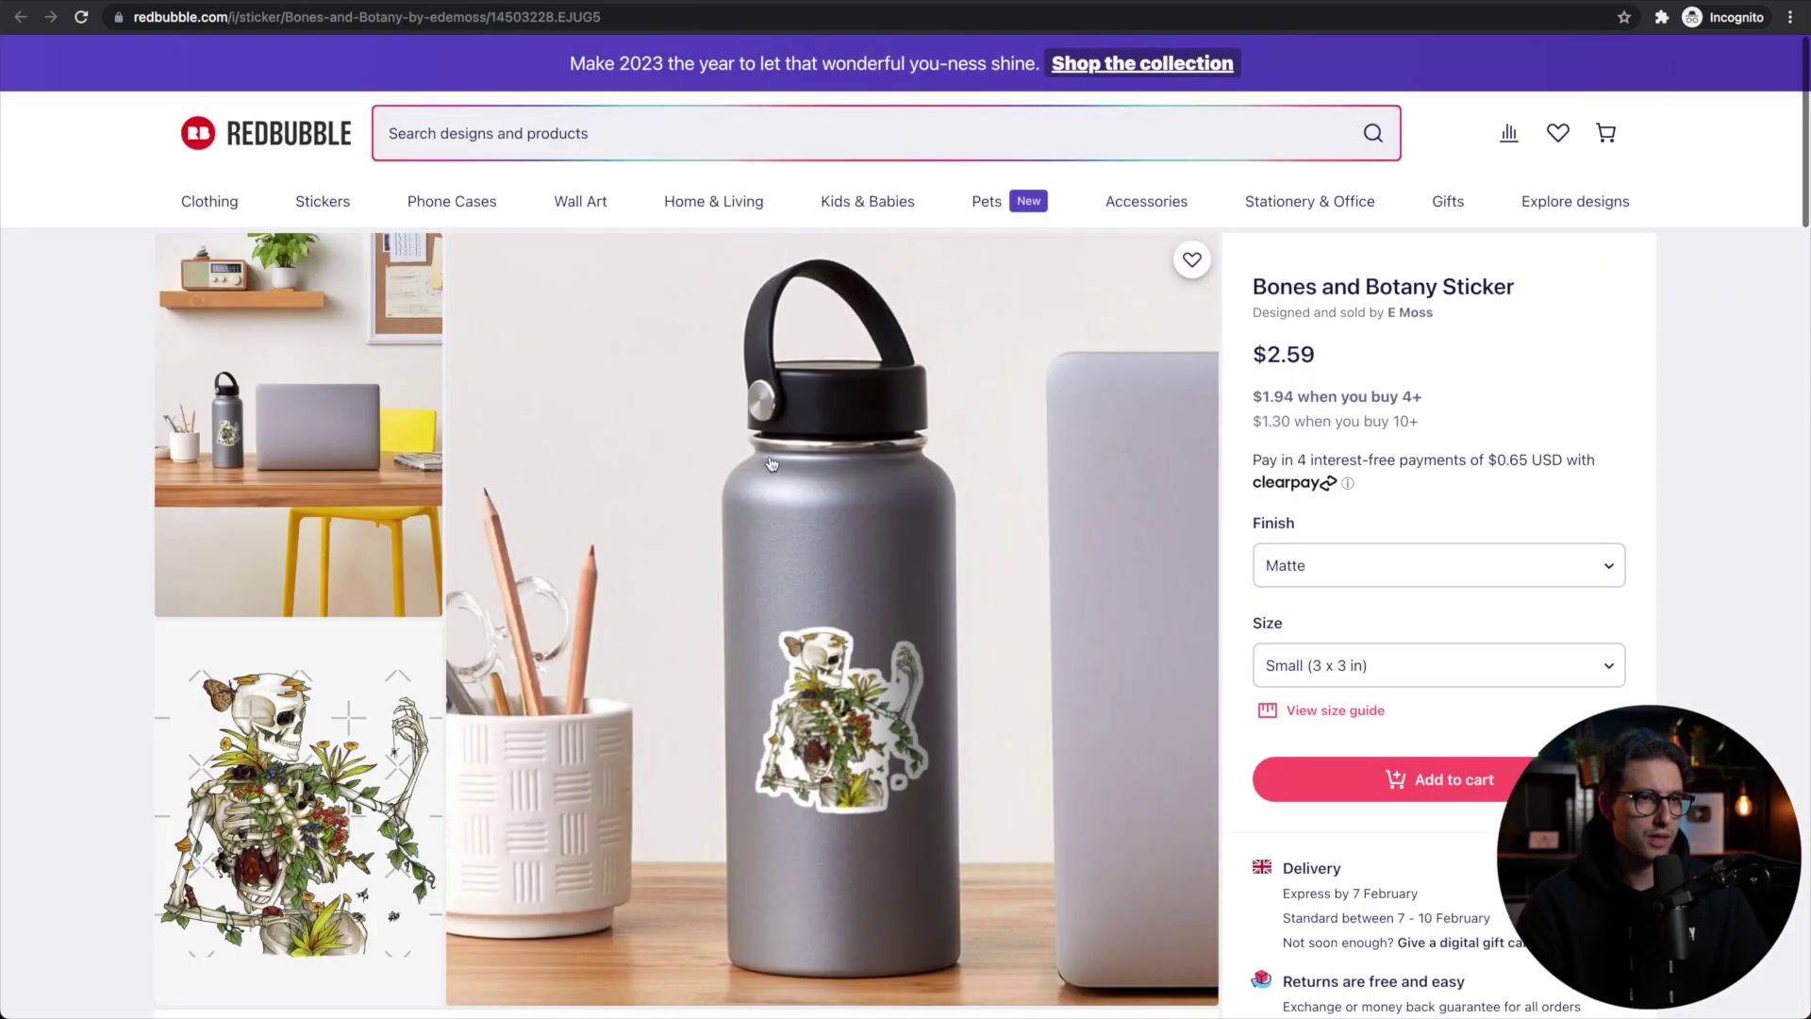
scroll(771, 465, "down", 15)
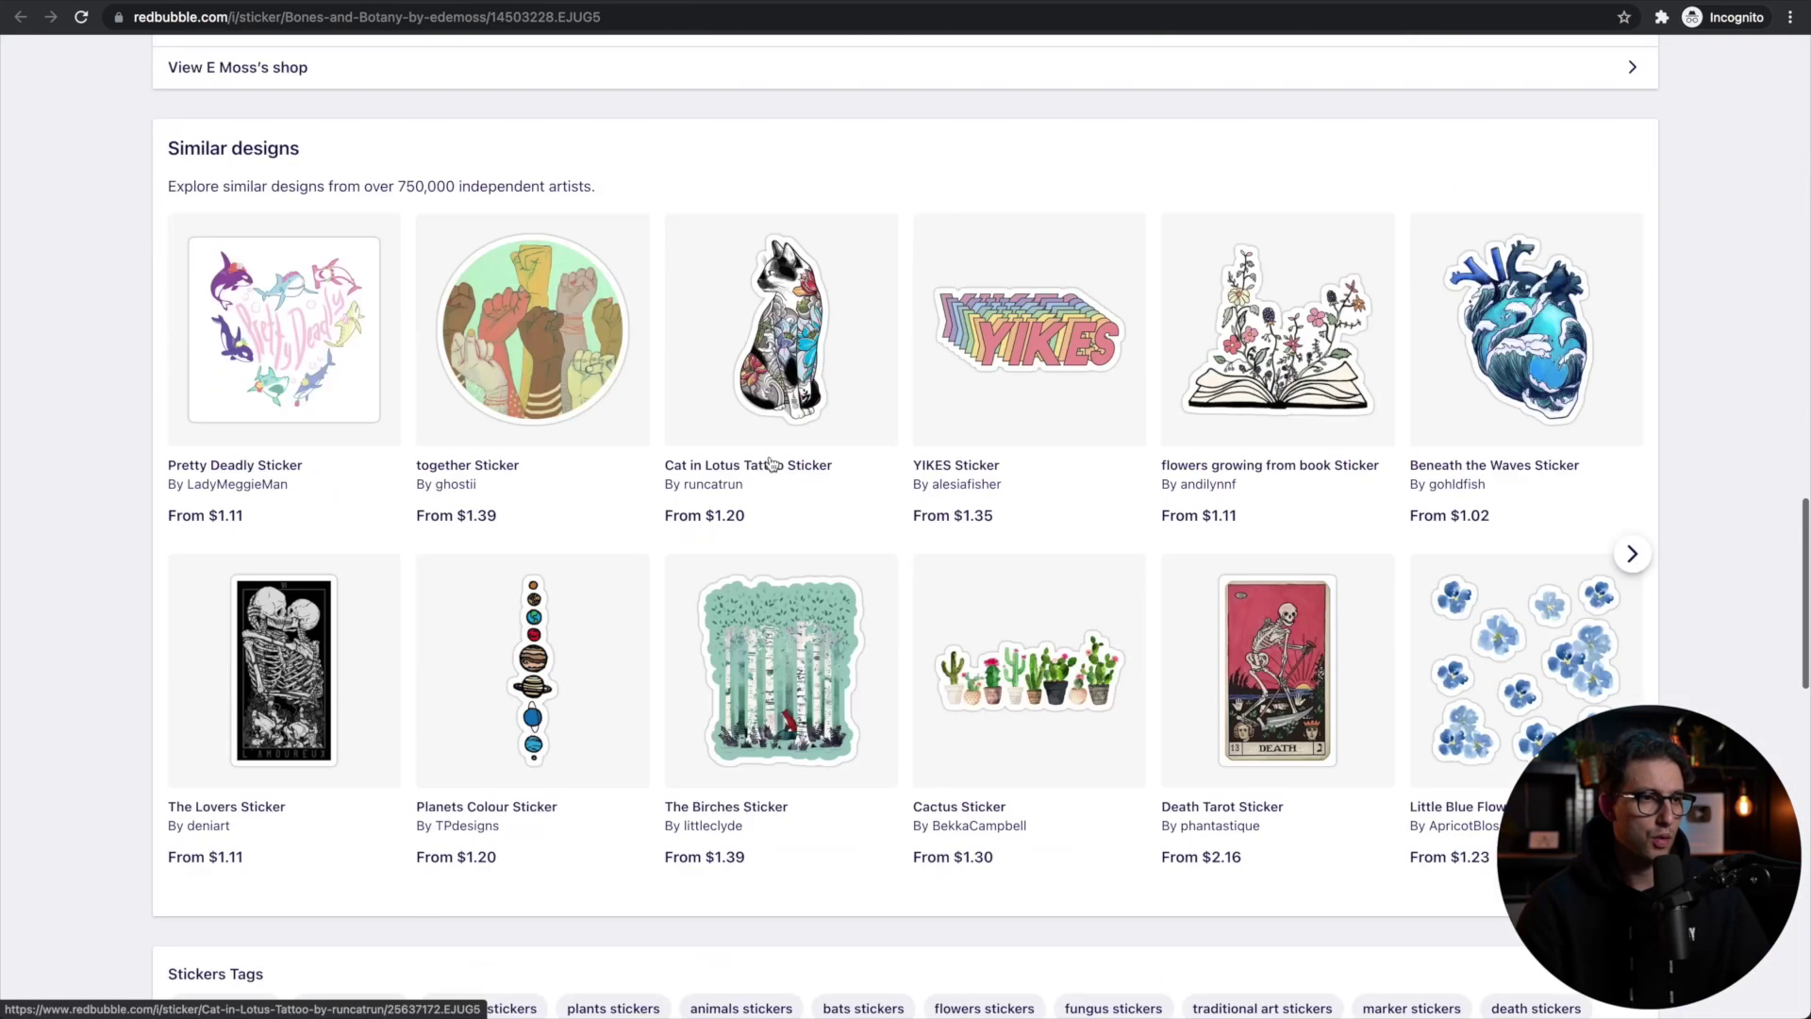
scroll(771, 465, "down", 7)
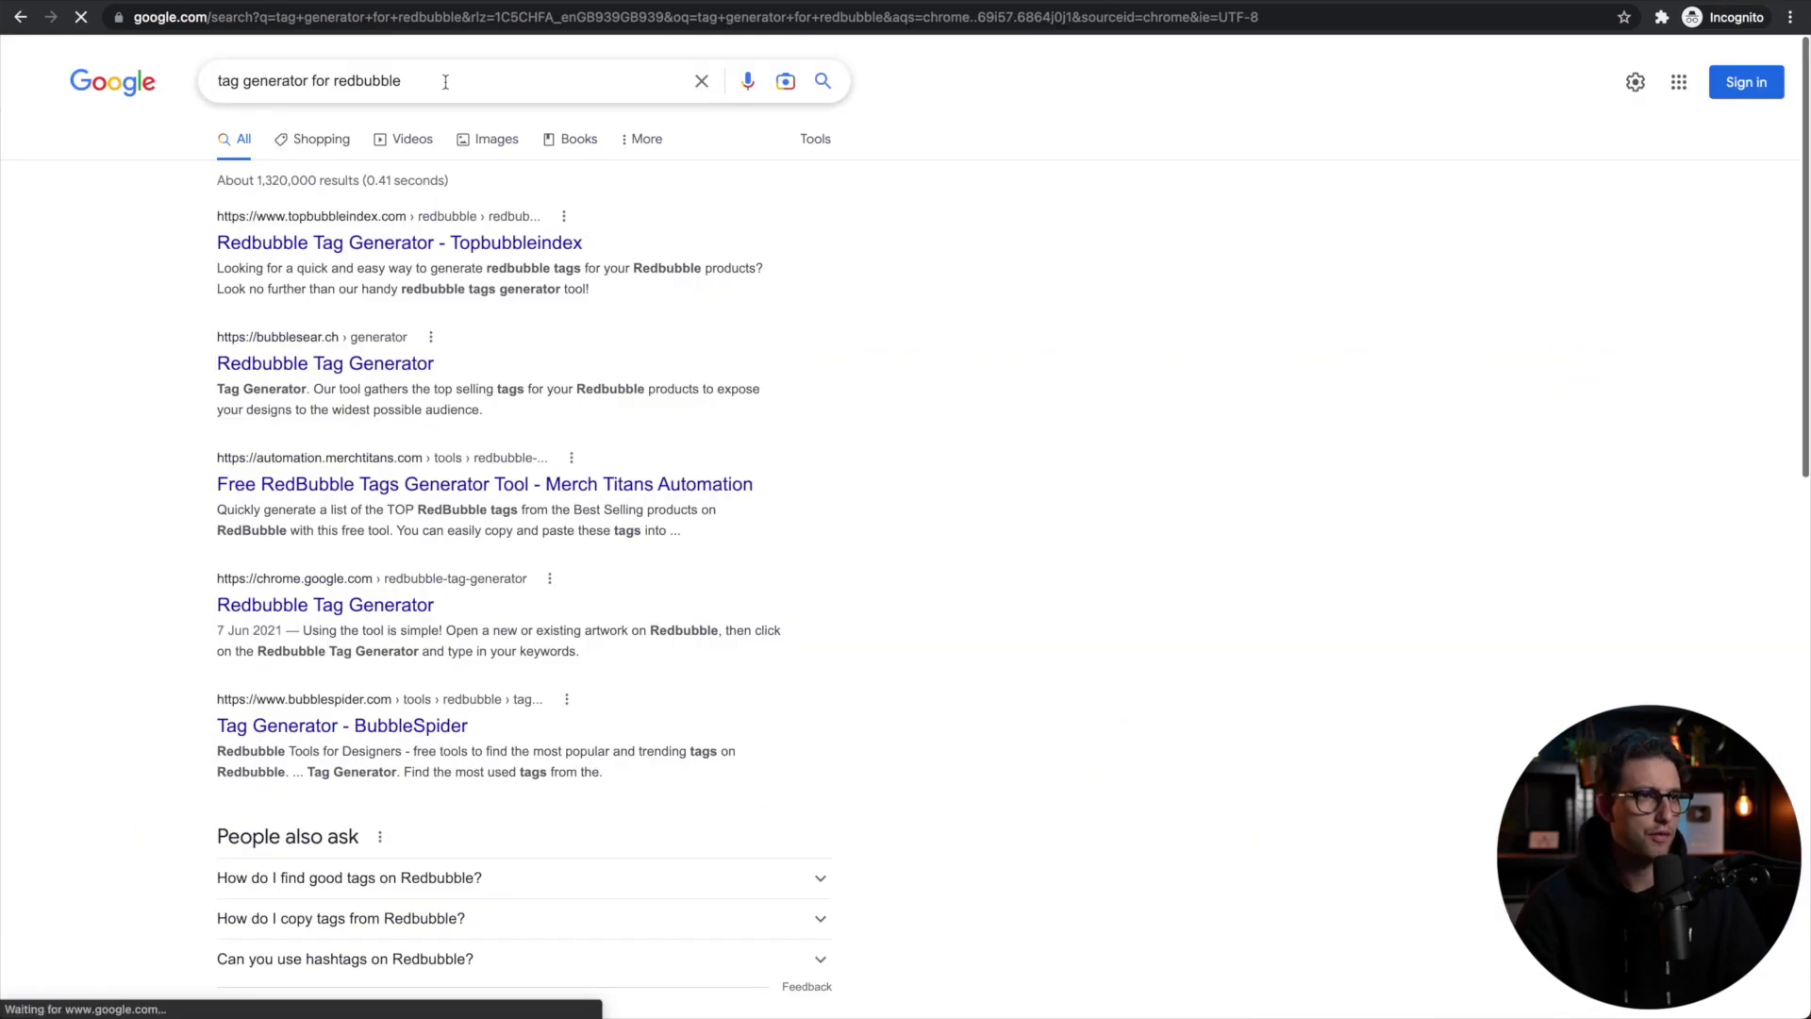
- Generate Topbubbleindex tags for 'bones and botany sticker' and copy the top results
left_click(476, 243)
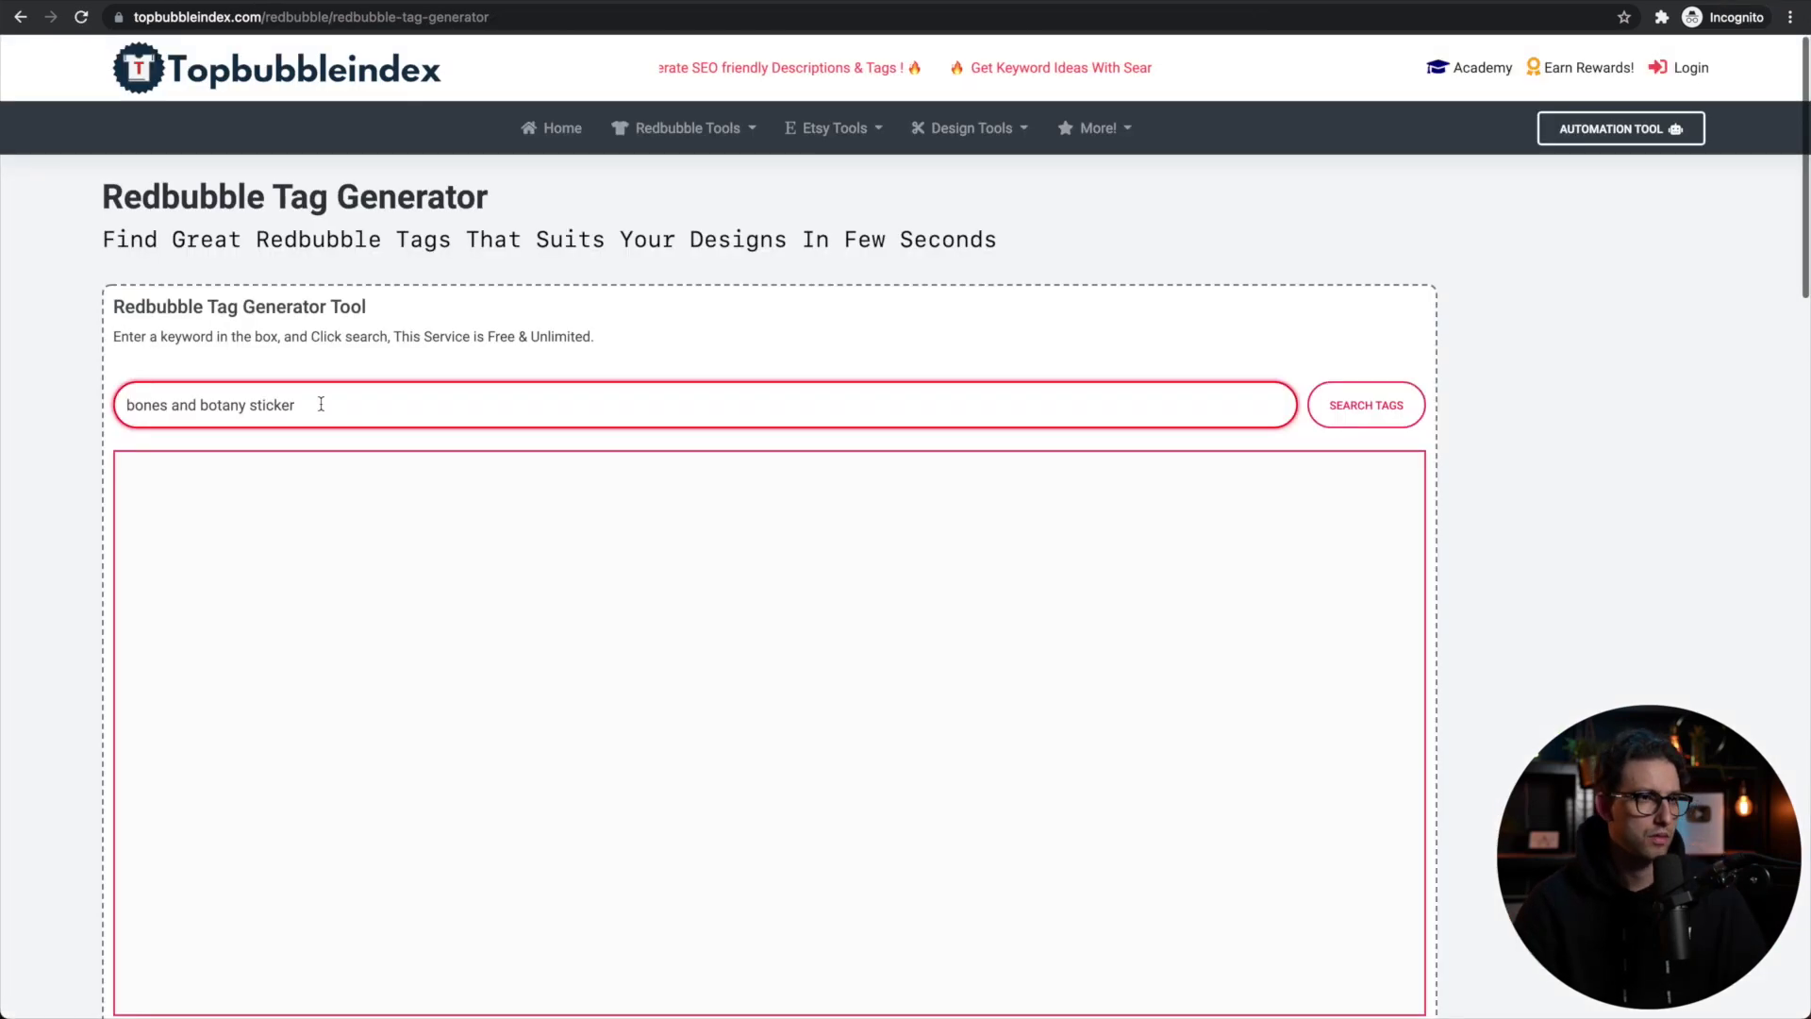
triple_click(319, 404)
left_click(1357, 407)
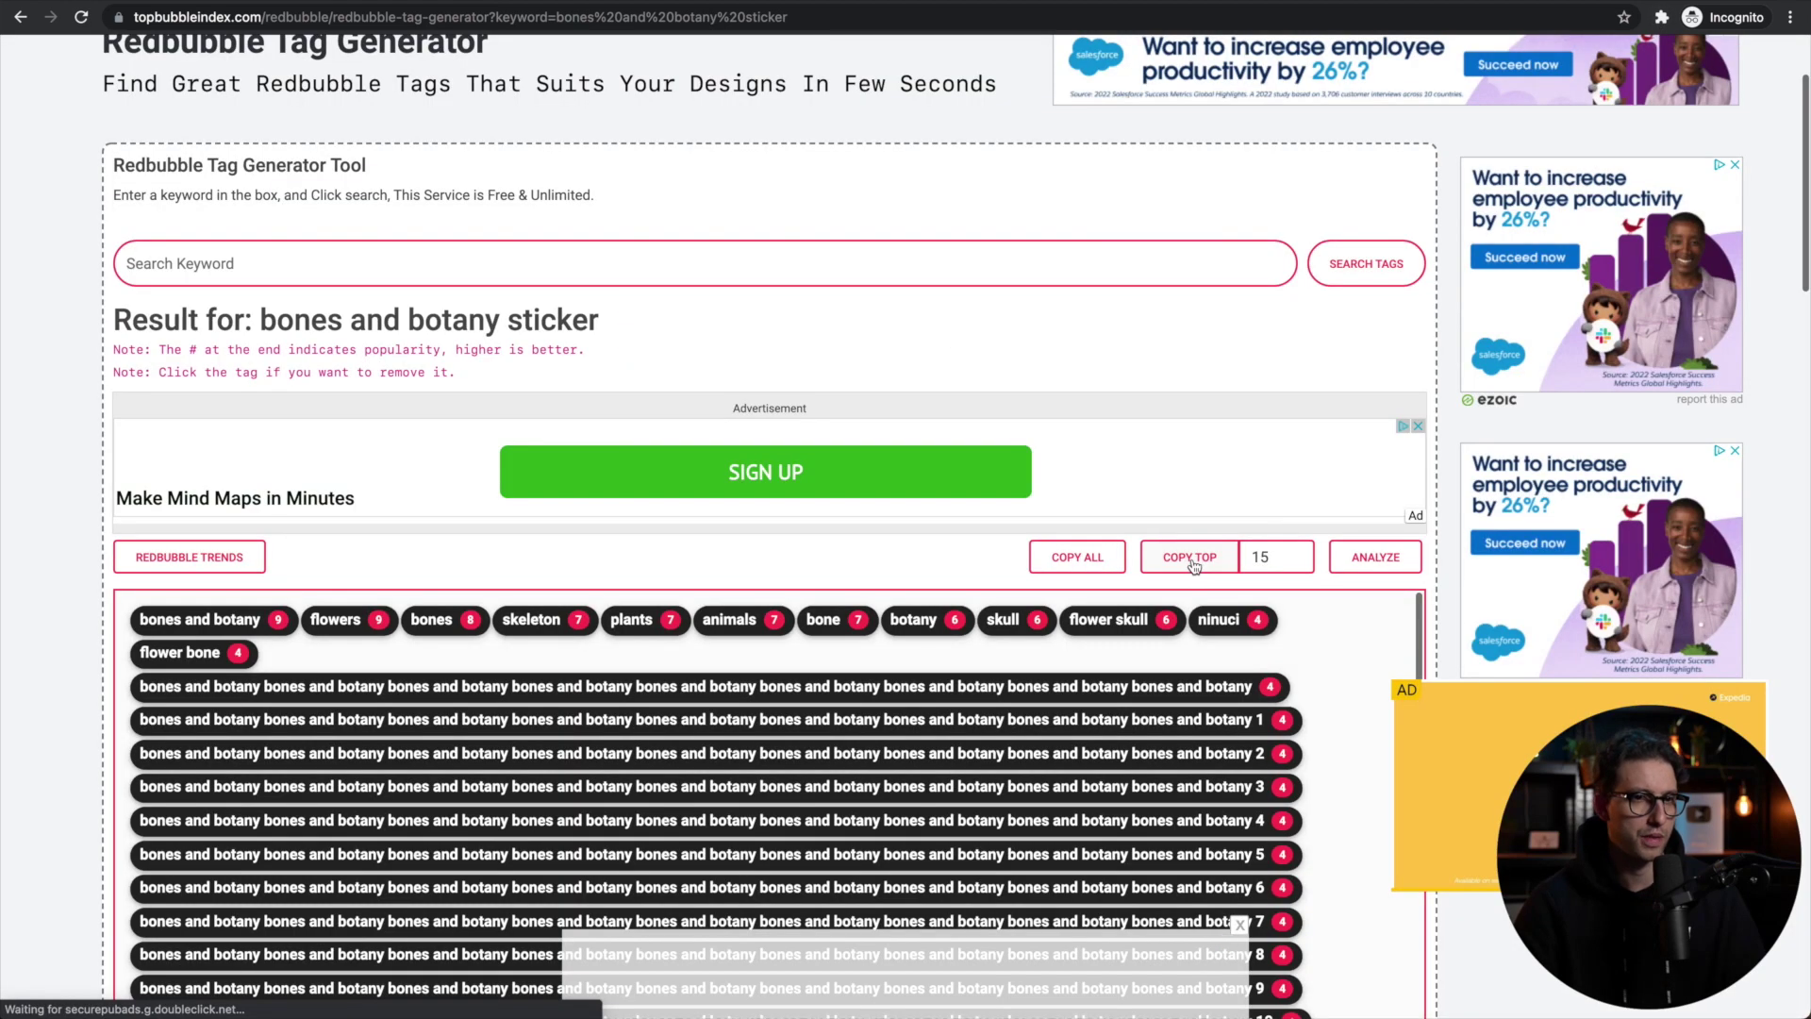
left_click(1190, 558)
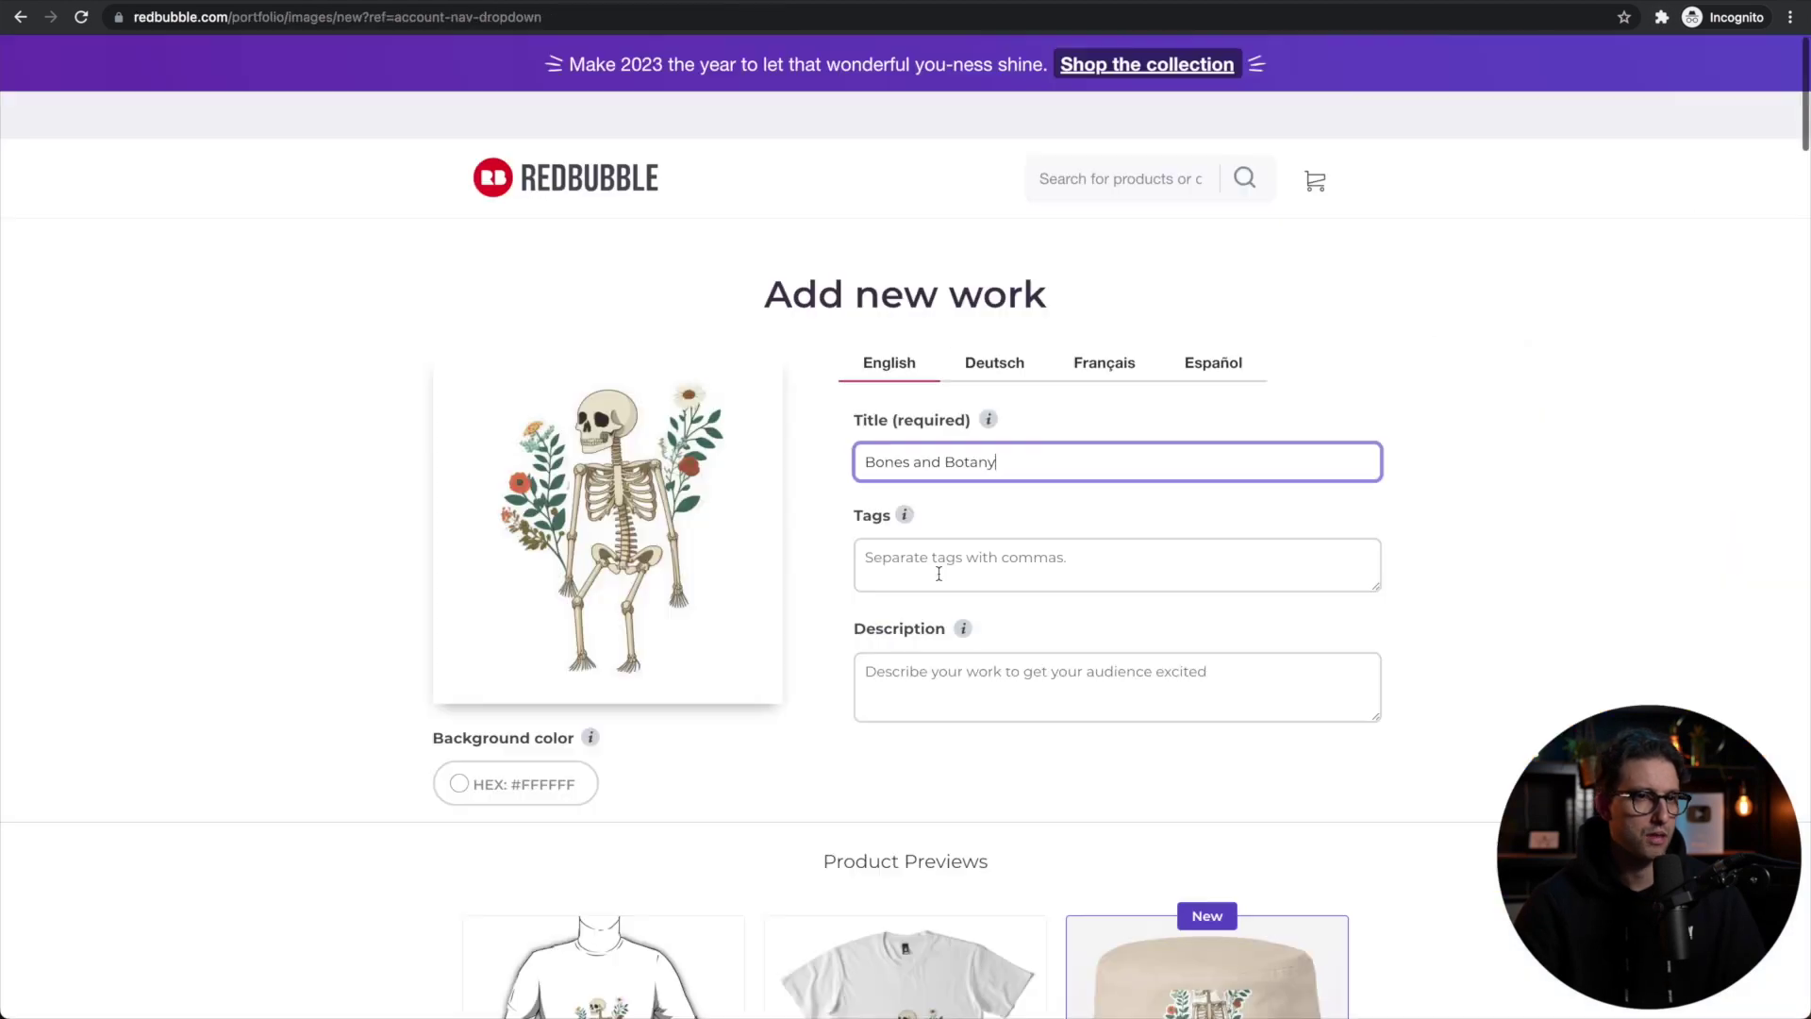
- Paste the generated tags into Tags and copy the title 'Bones and Botany' into Description
left_click(909, 570)
key("super+v")
double_click(882, 462)
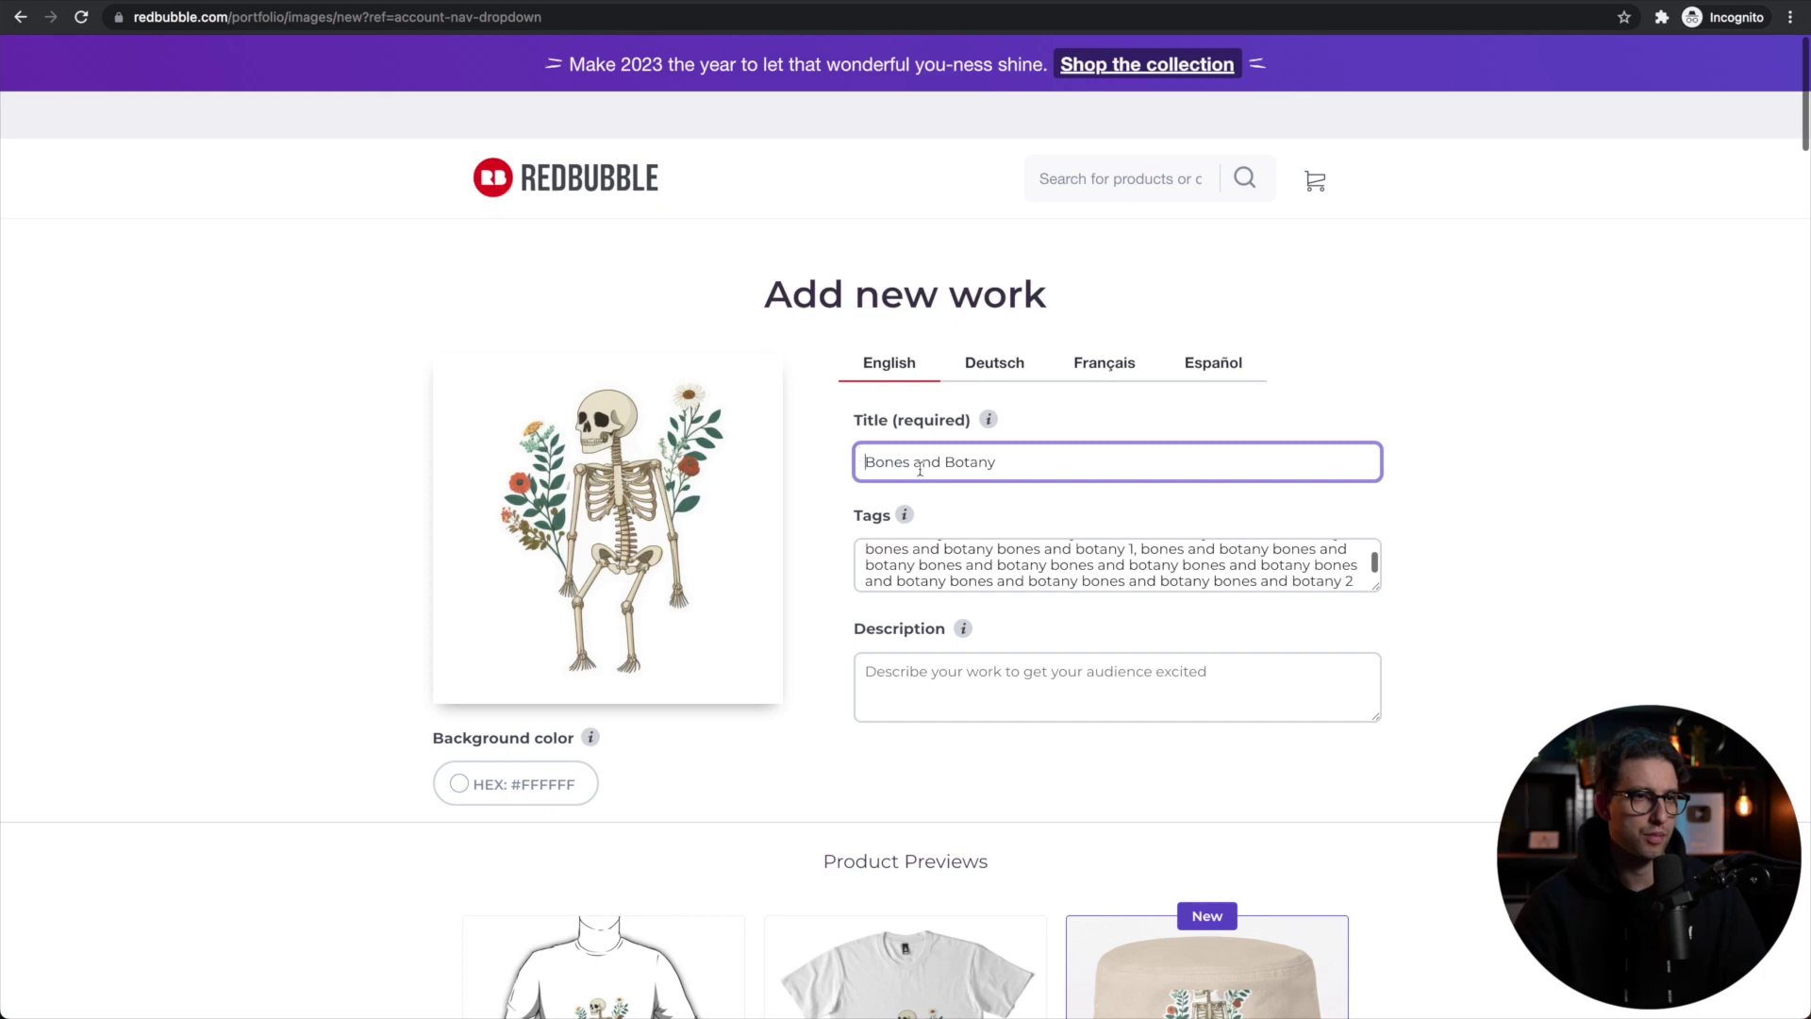
triple_click(934, 462)
key("super+c")
left_click(910, 674)
key("super+v")
scroll(910, 674, "down", 7)
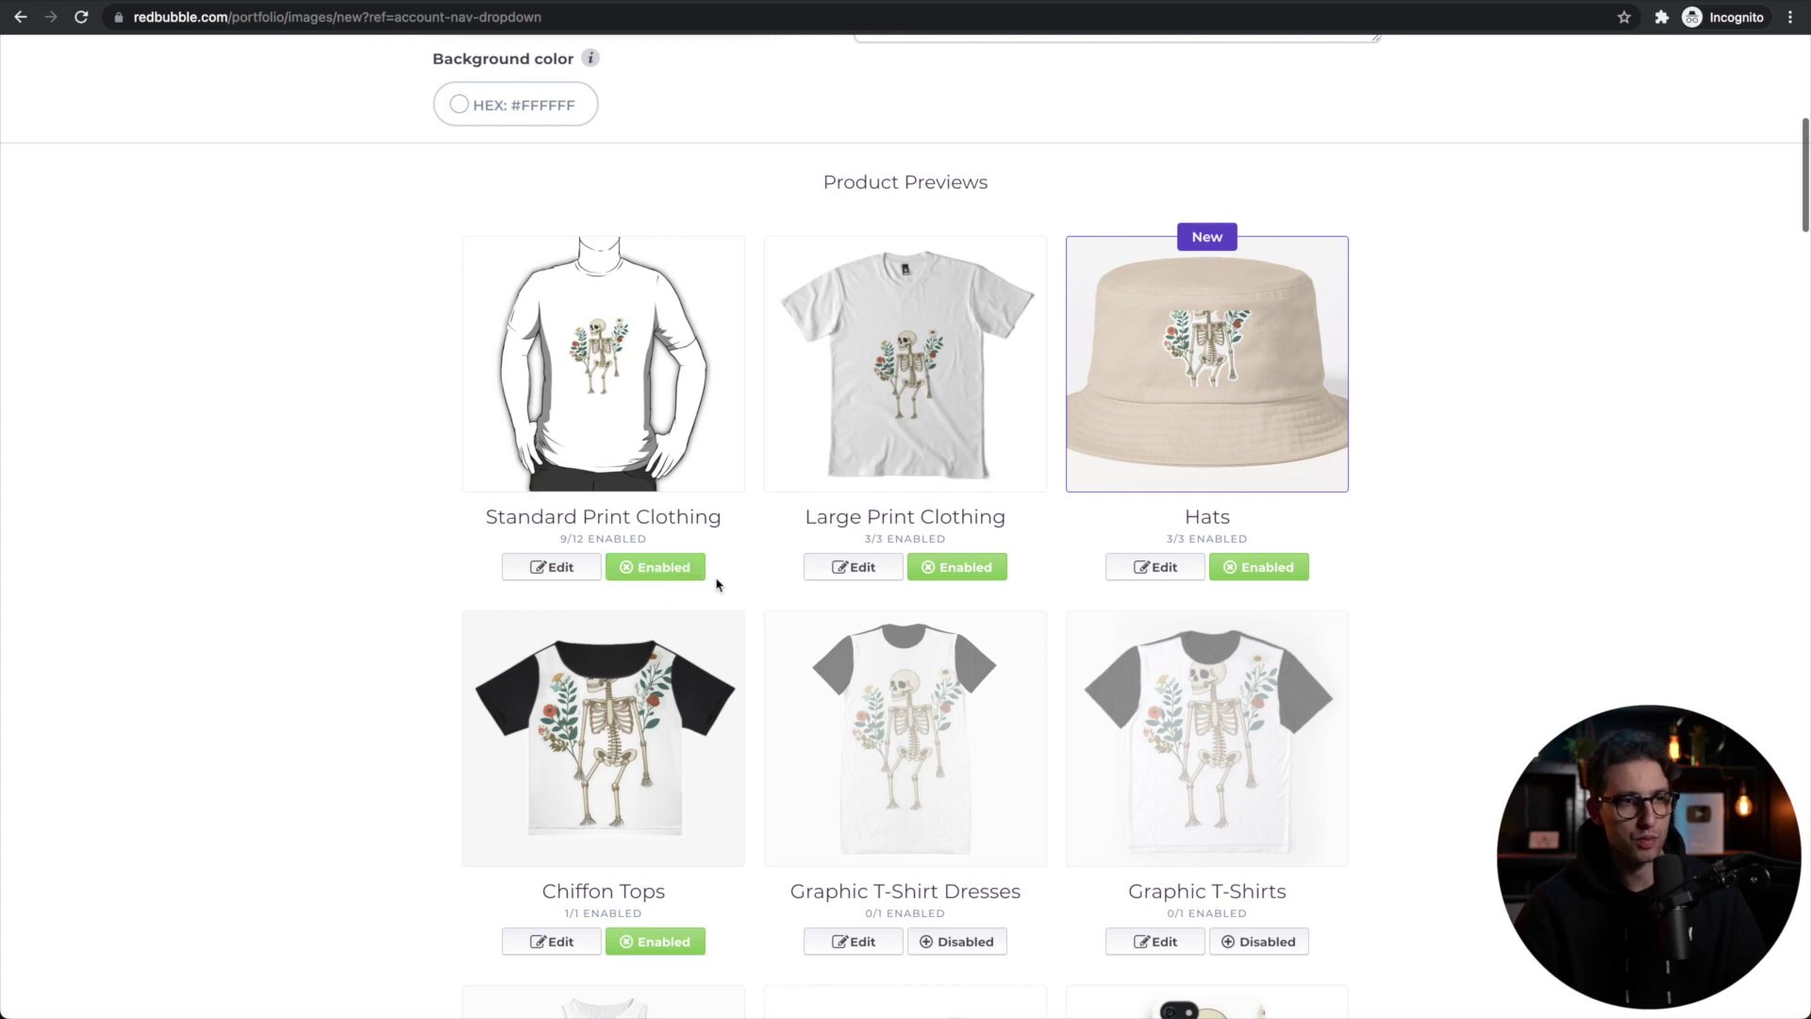
- Make the T-shirt colour black and disable Standard Print Clothing, Large Print Clothing and Hats
left_click(537, 569)
scroll(1054, 614, "down", 3)
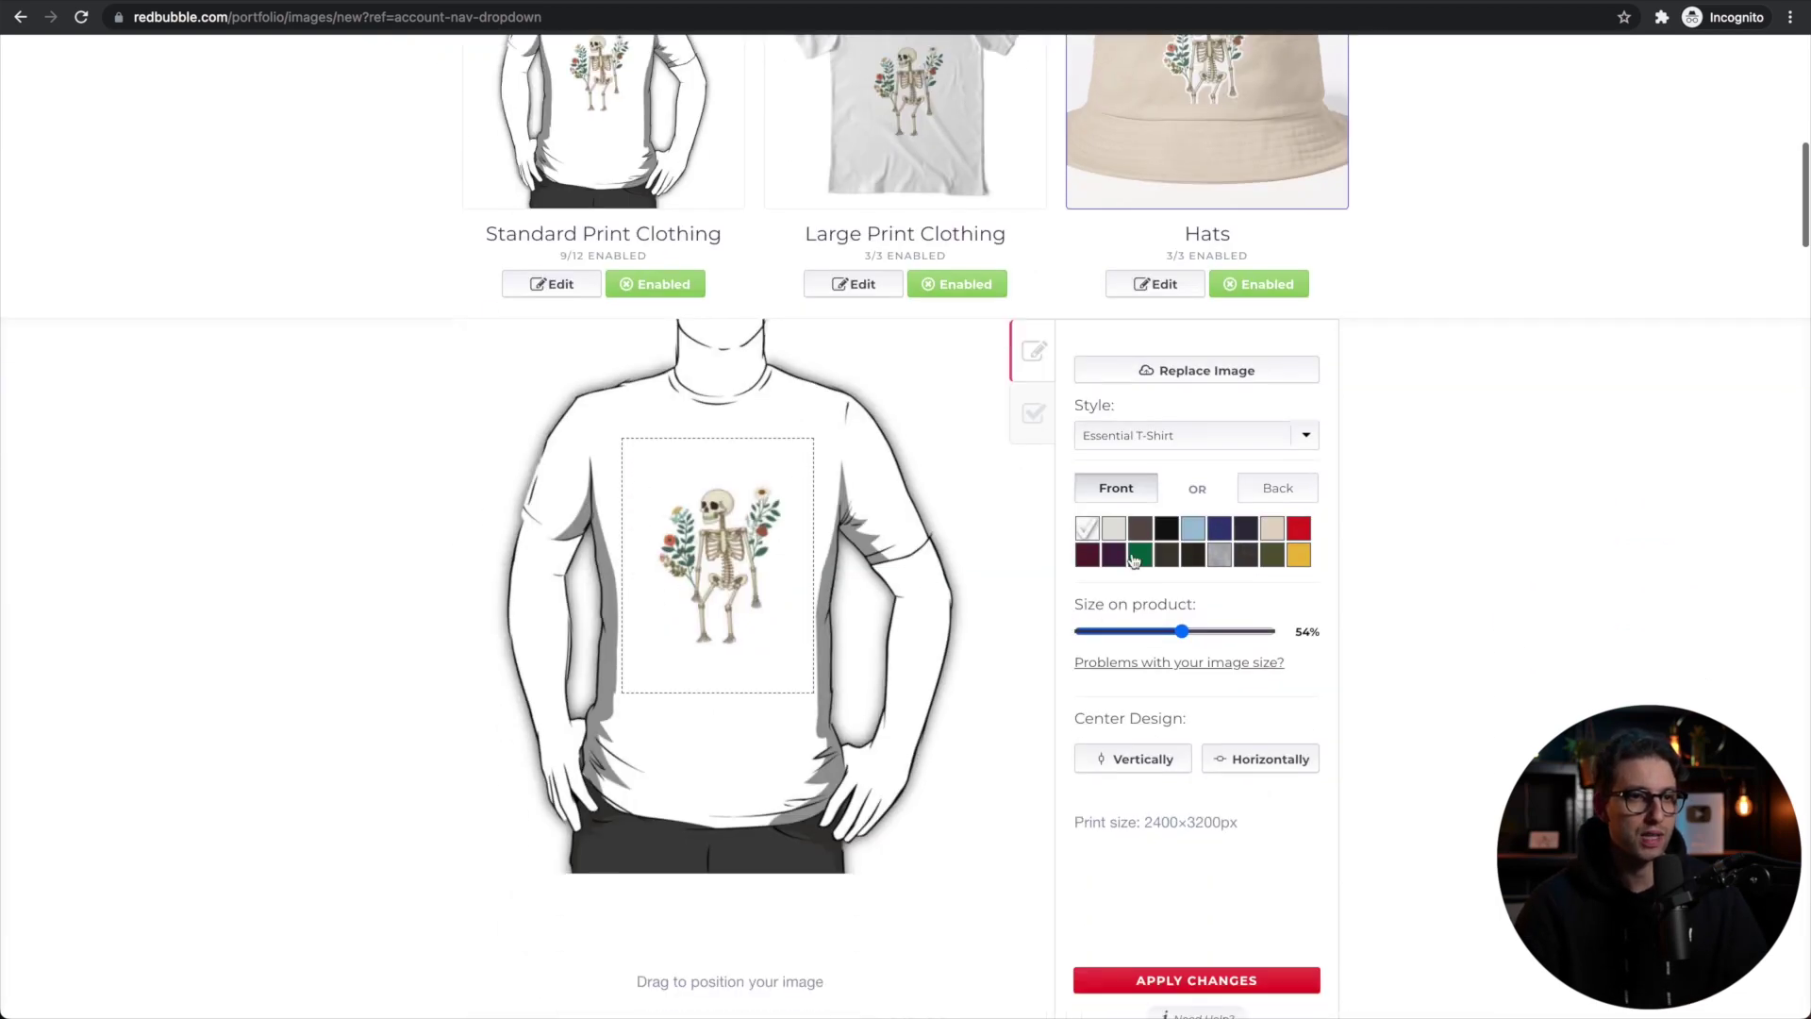
left_click(1165, 531)
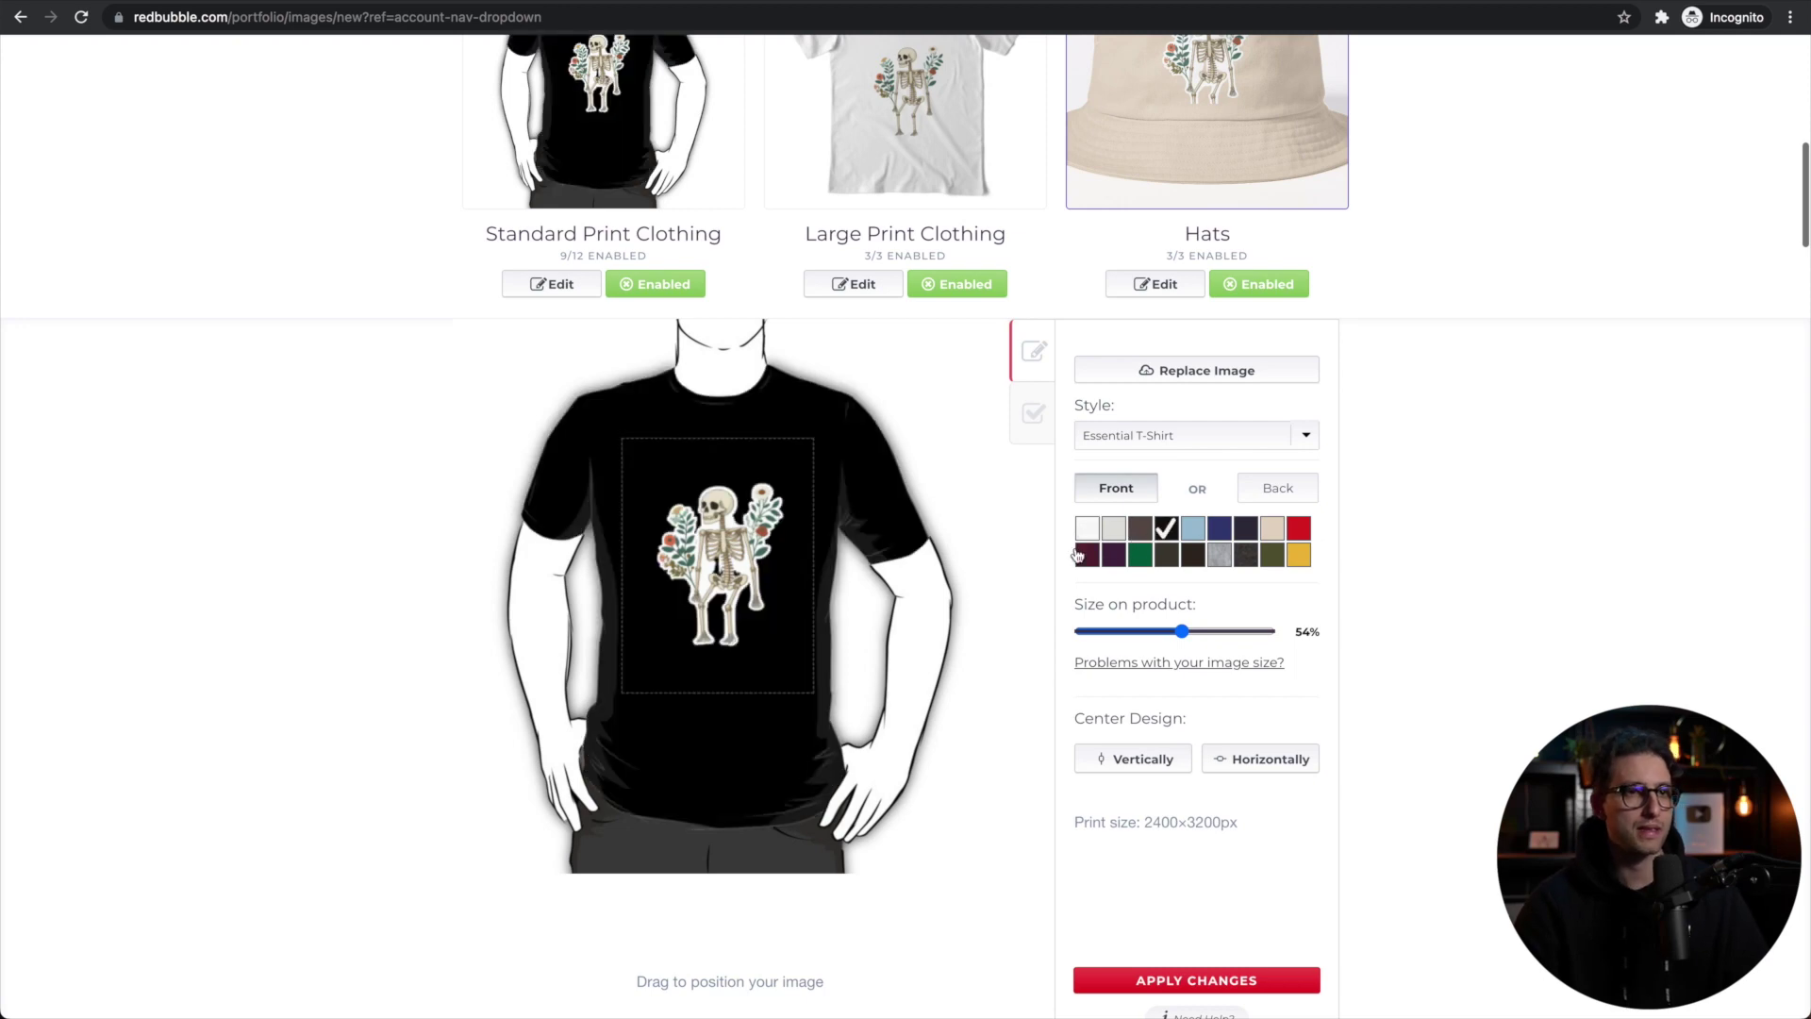
left_click(665, 284)
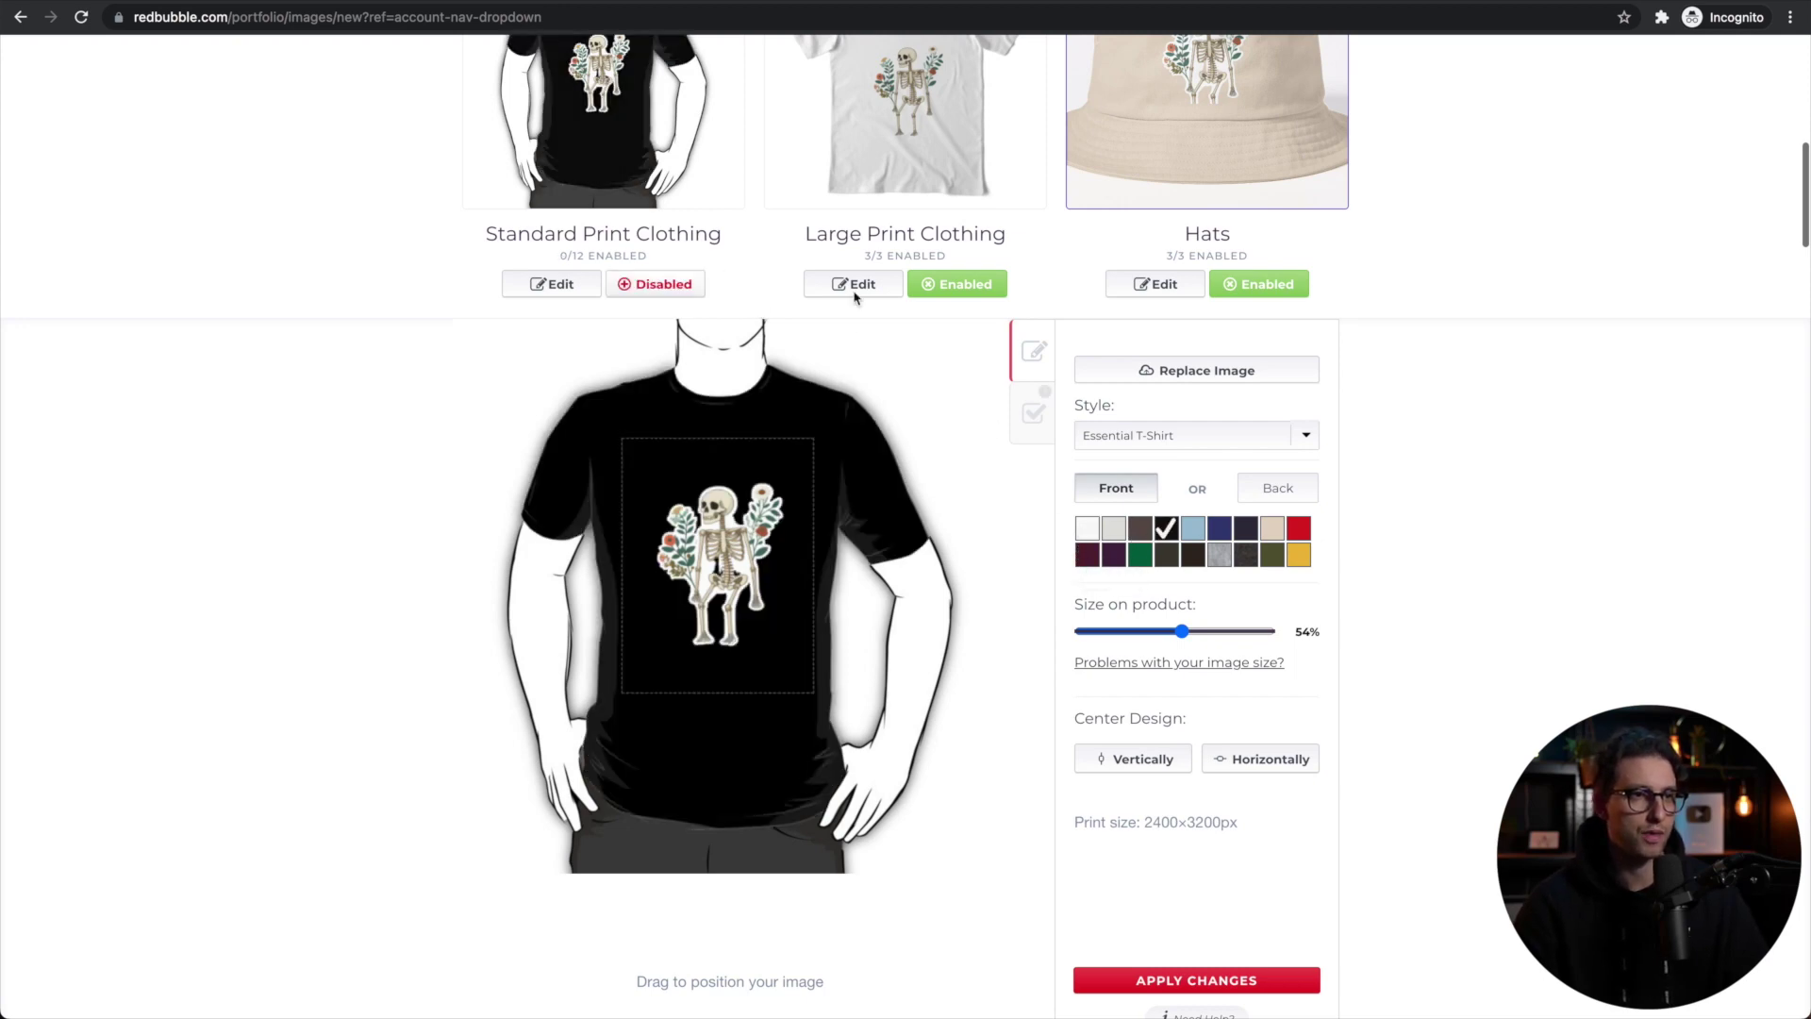
left_click(958, 284)
left_click(1259, 284)
scroll(1037, 397, "up", 2)
scroll(1037, 396, "down", 15)
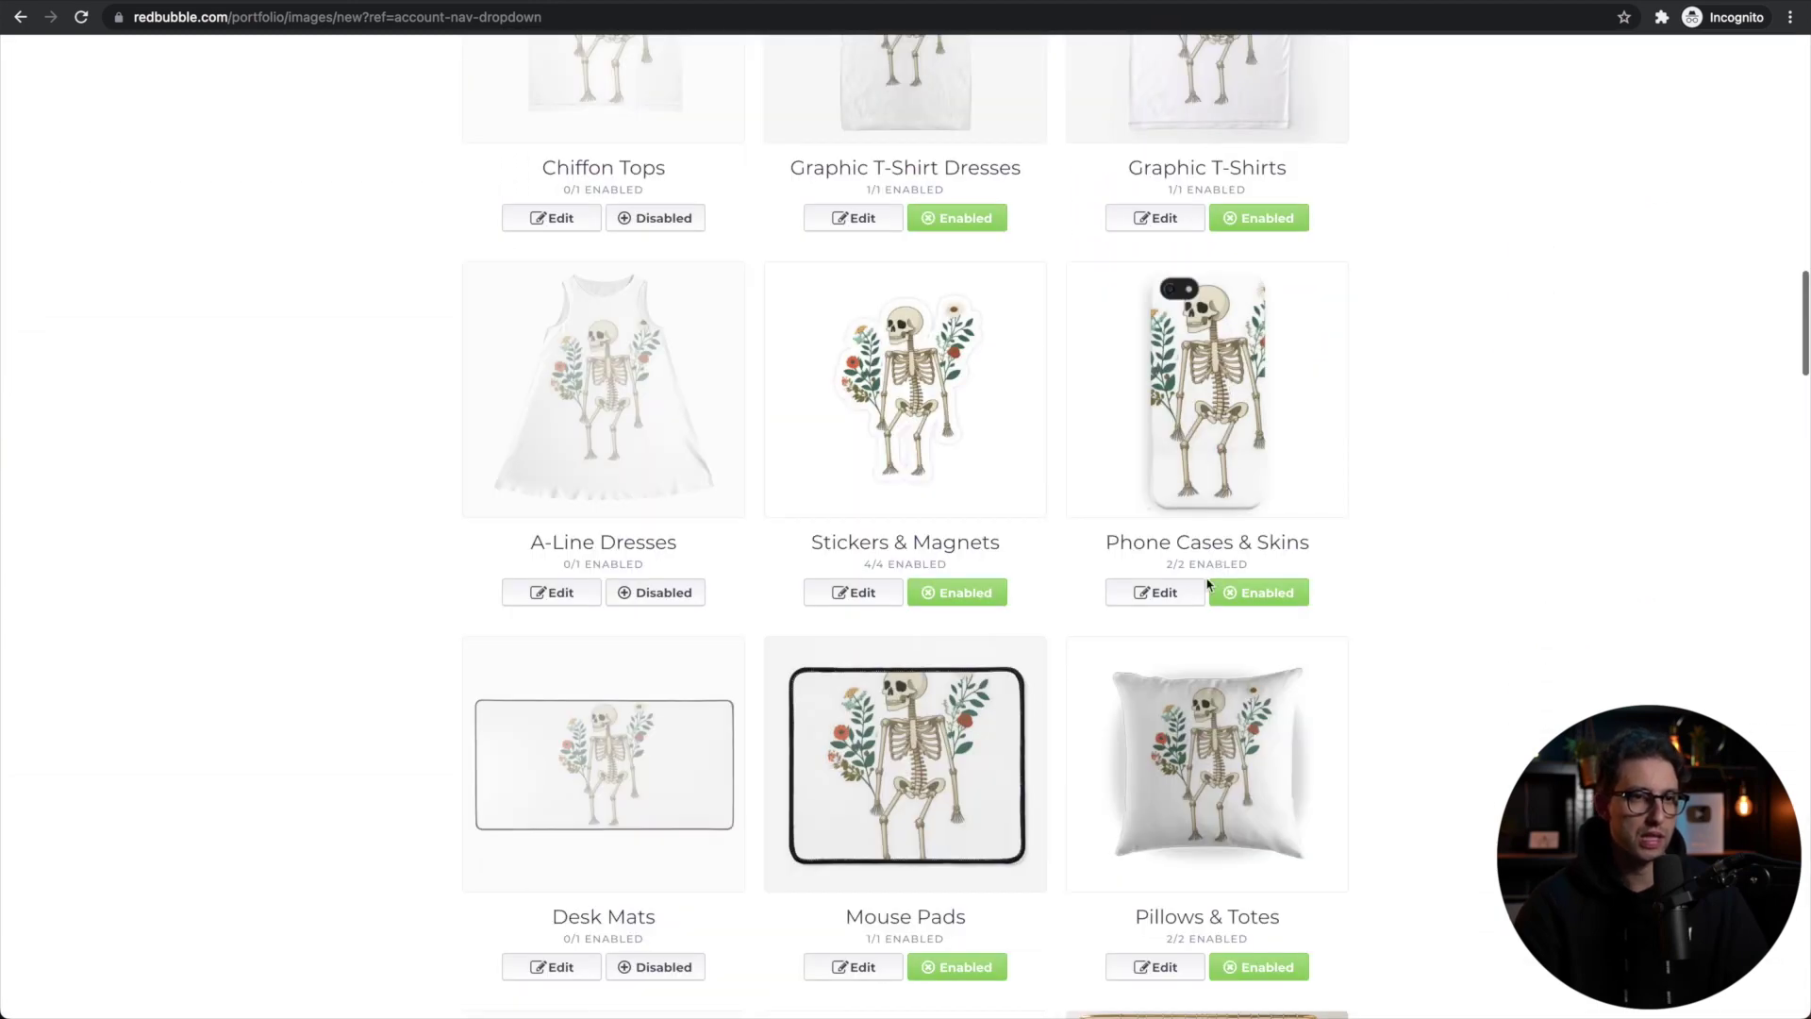
- Shrink the phone-case design from 42% to 26% and nudge its position
left_click(1166, 594)
scroll(1202, 828, "down", 2)
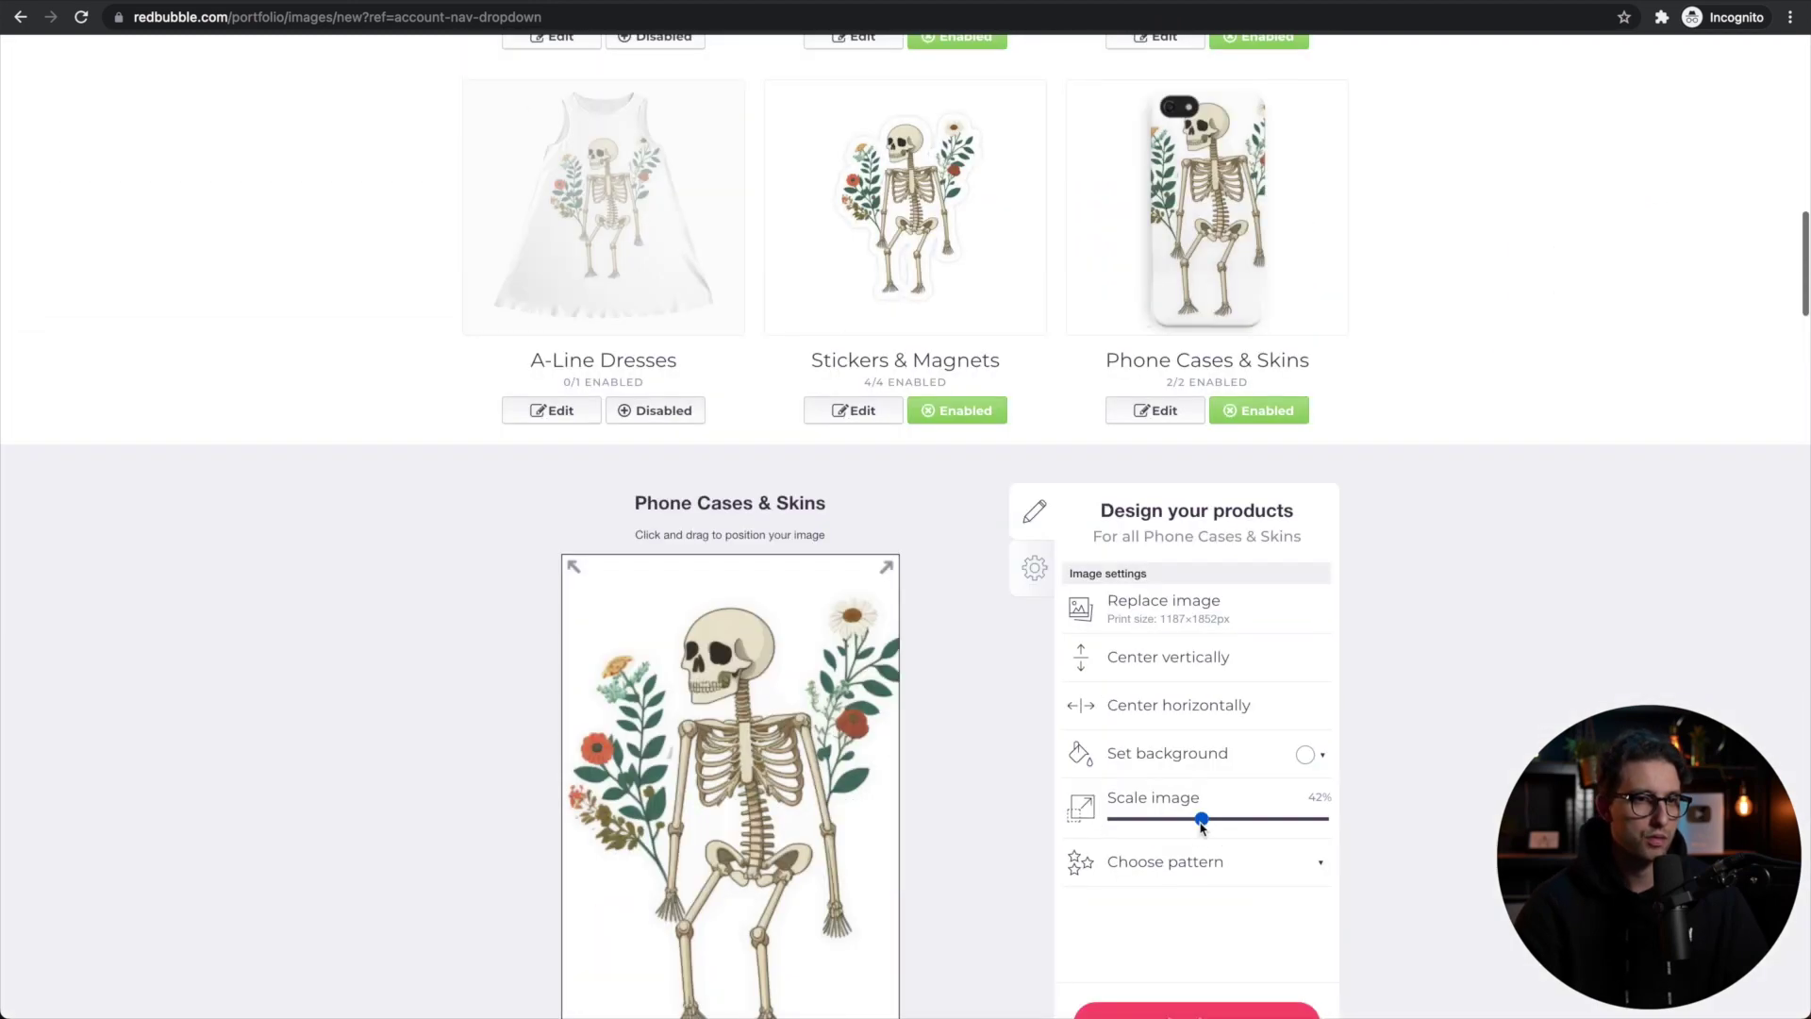
left_click_drag(1205, 822, 1171, 827)
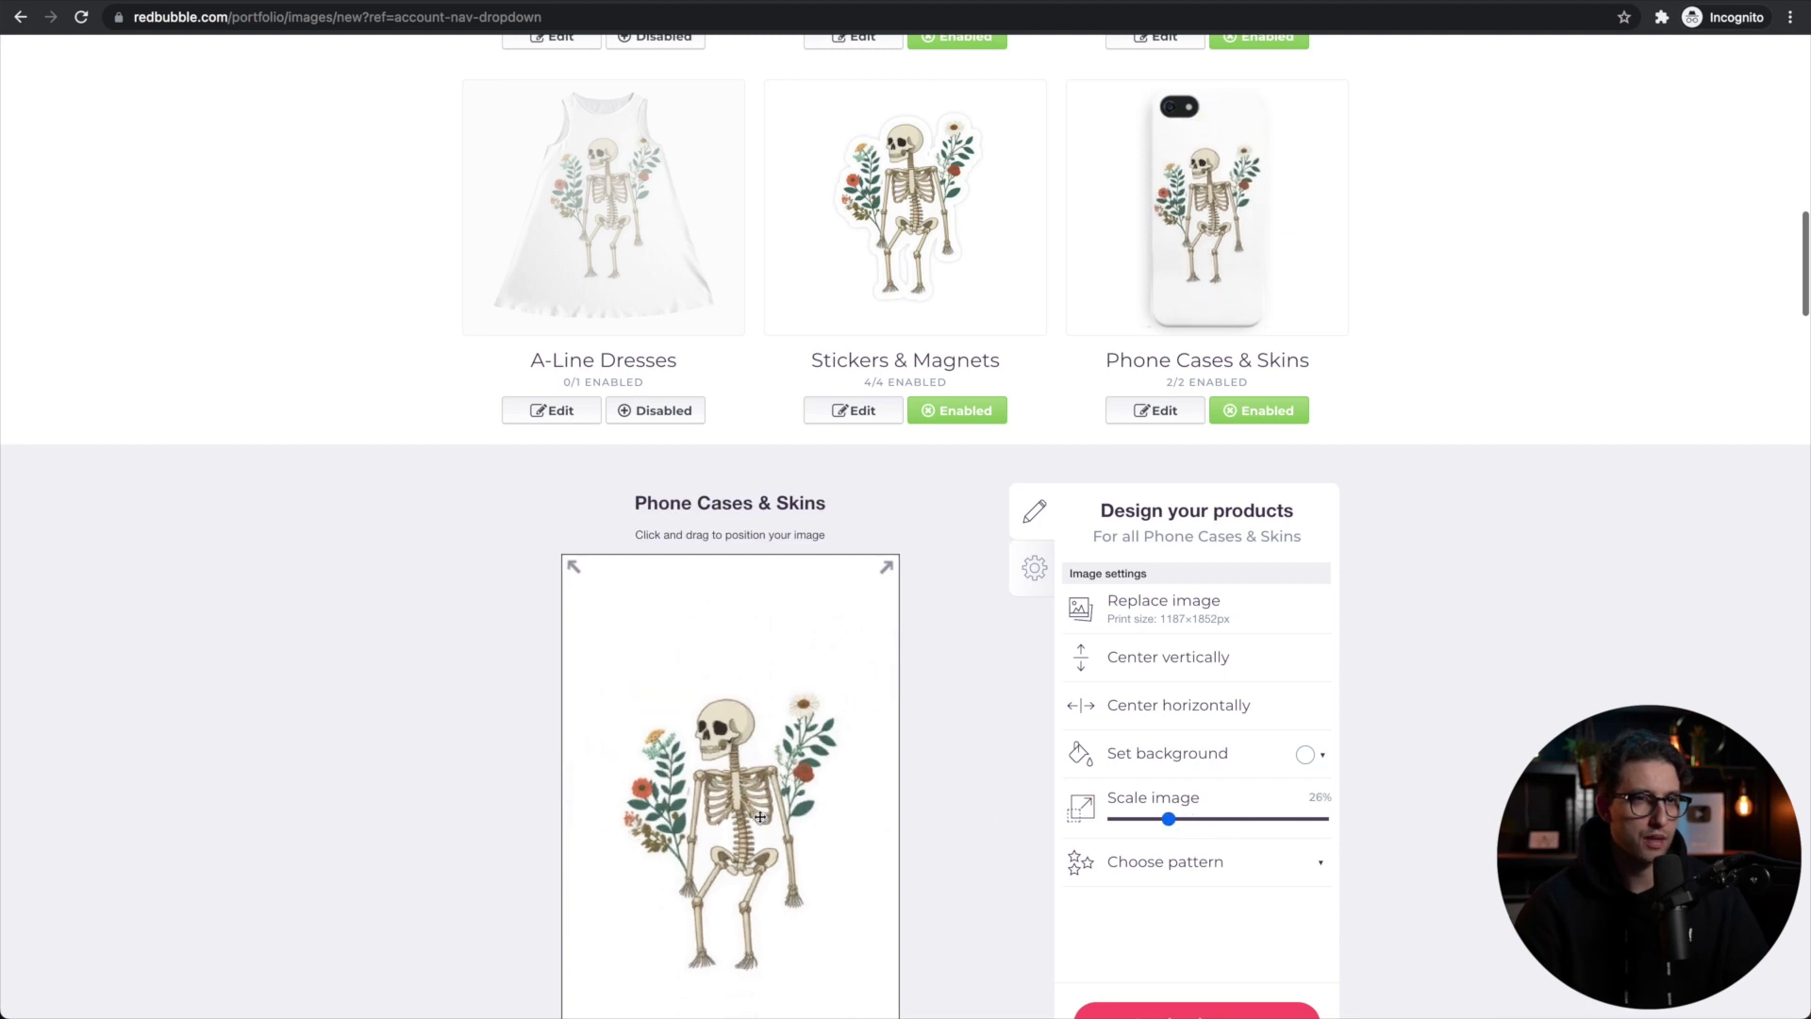
left_click_drag(760, 817, 762, 814)
left_click(856, 411)
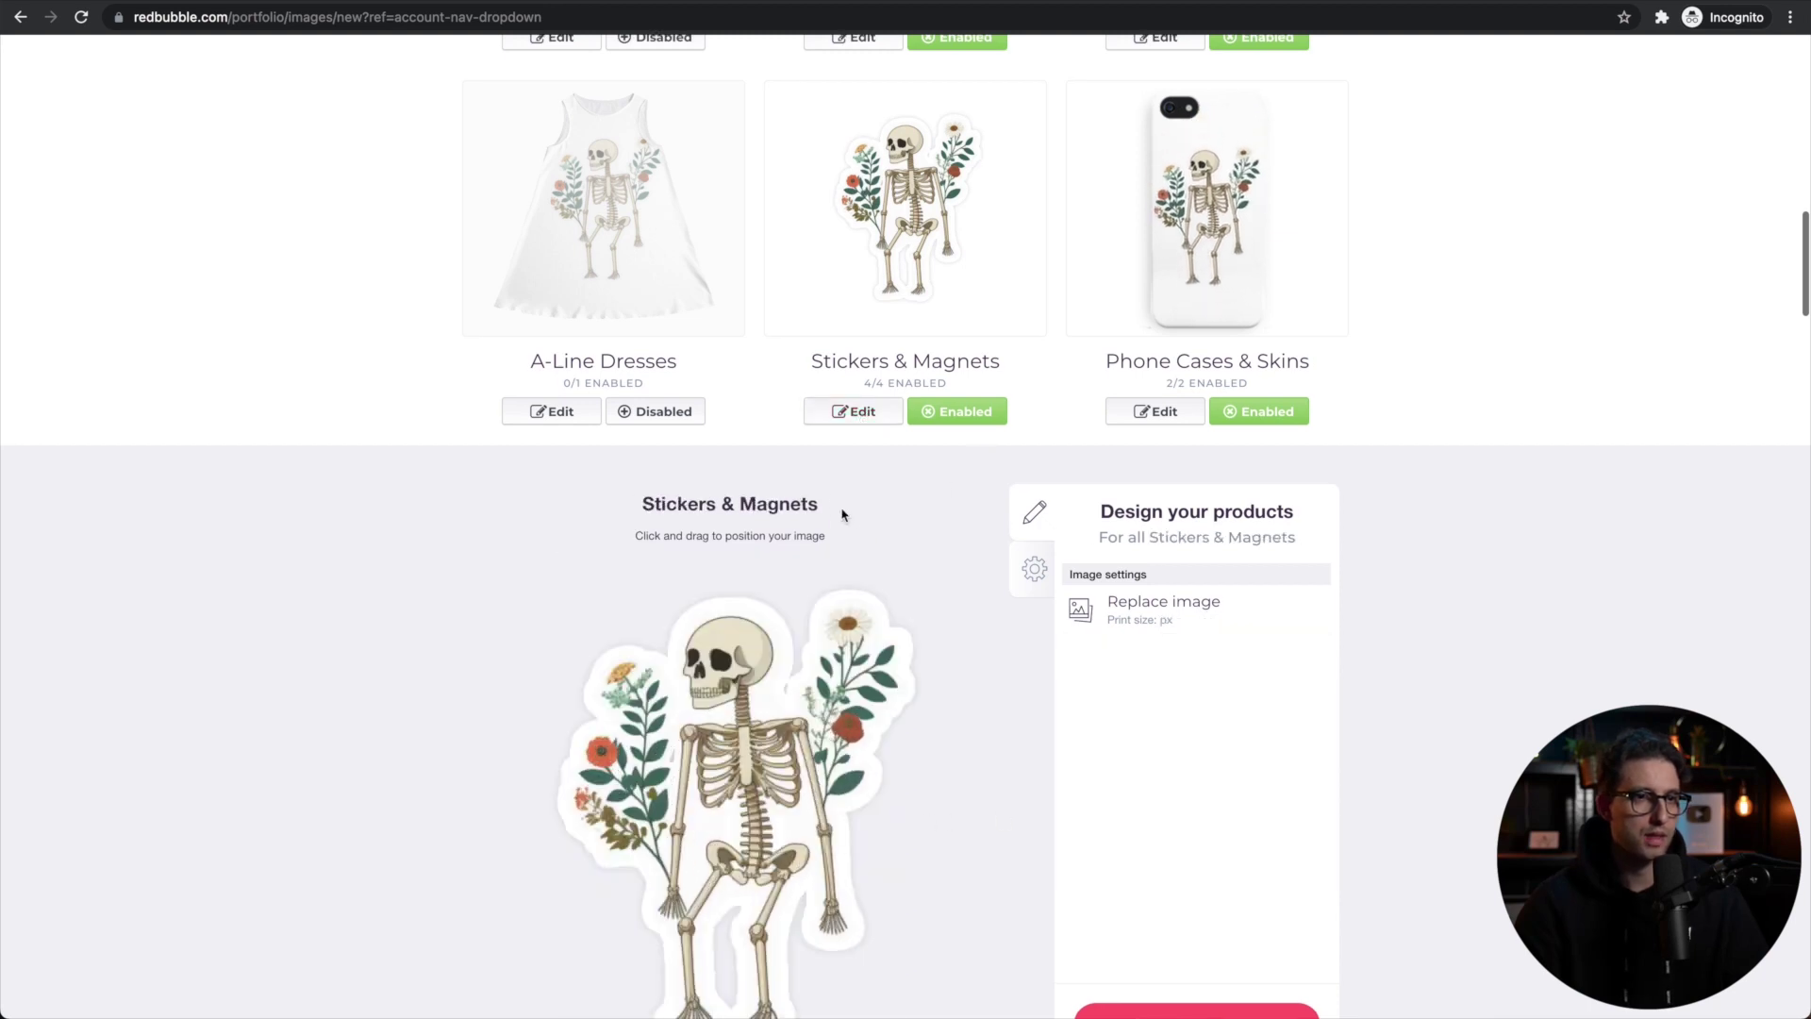
scroll(1147, 652, "down", 2)
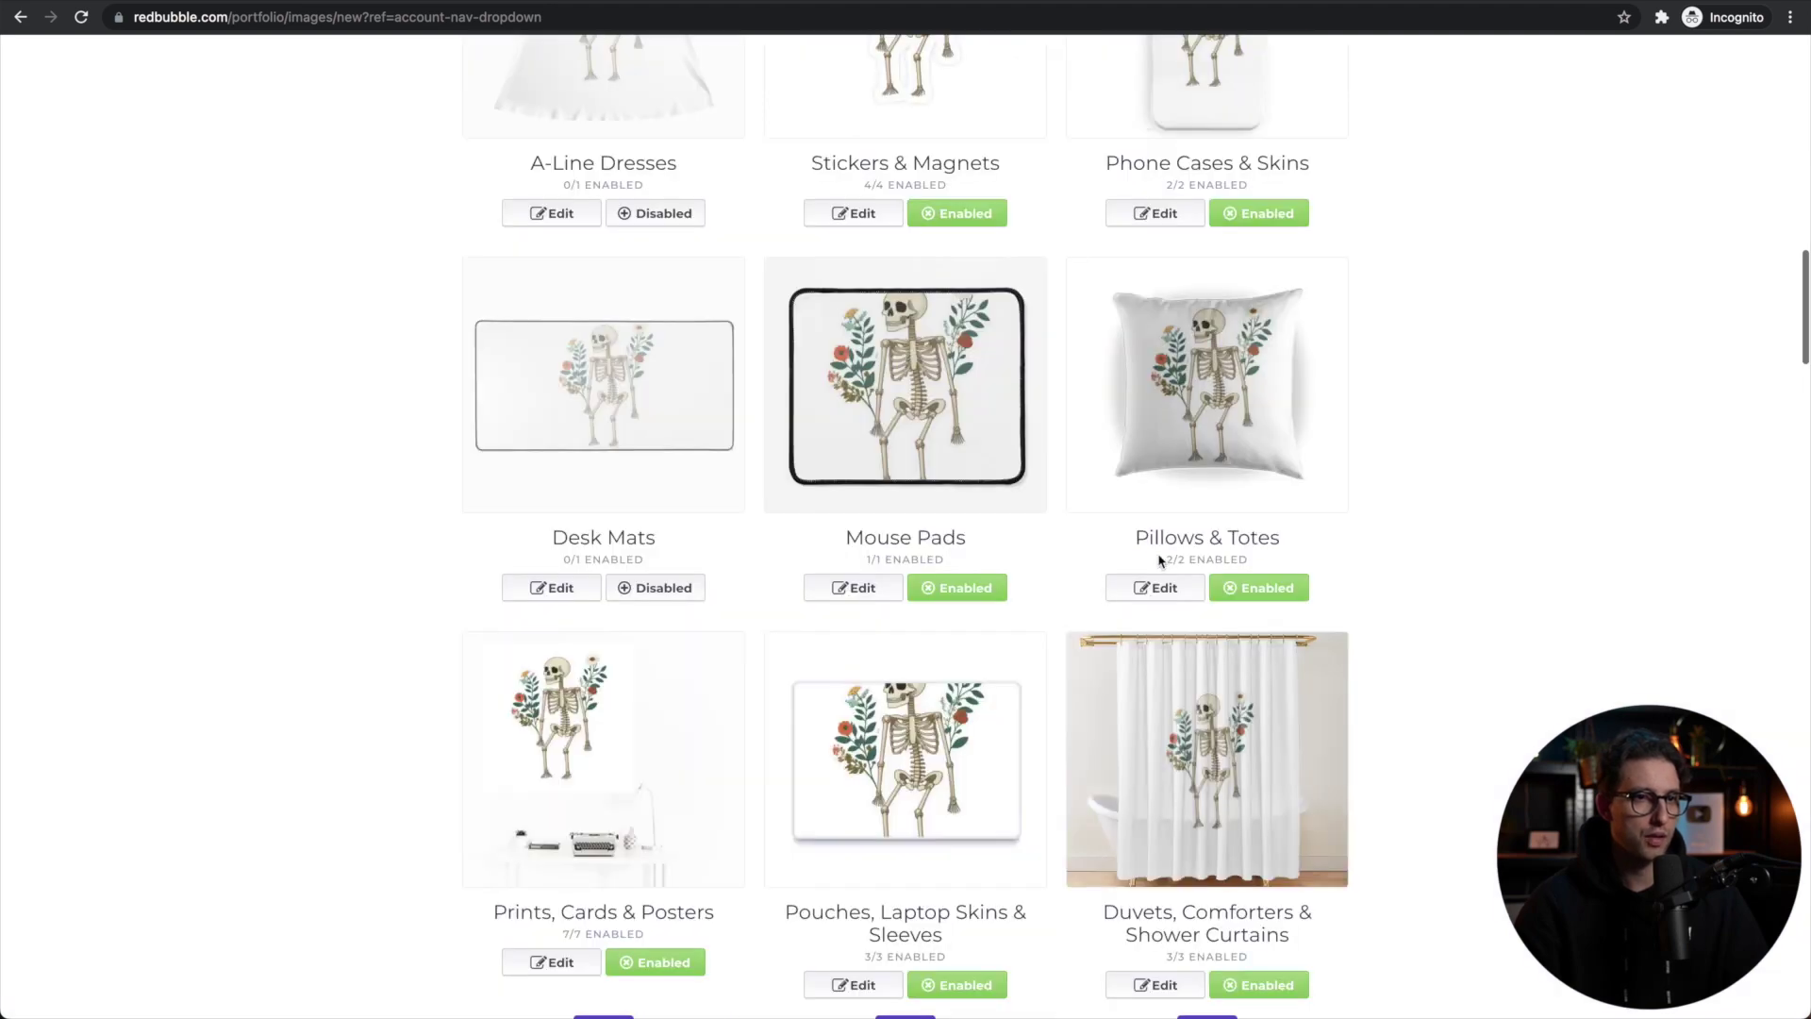
- Scale the mouse-pad design up to 100% and enable Desk Mats
left_click(1155, 587)
scroll(1146, 614, "down", 2)
left_click(855, 382)
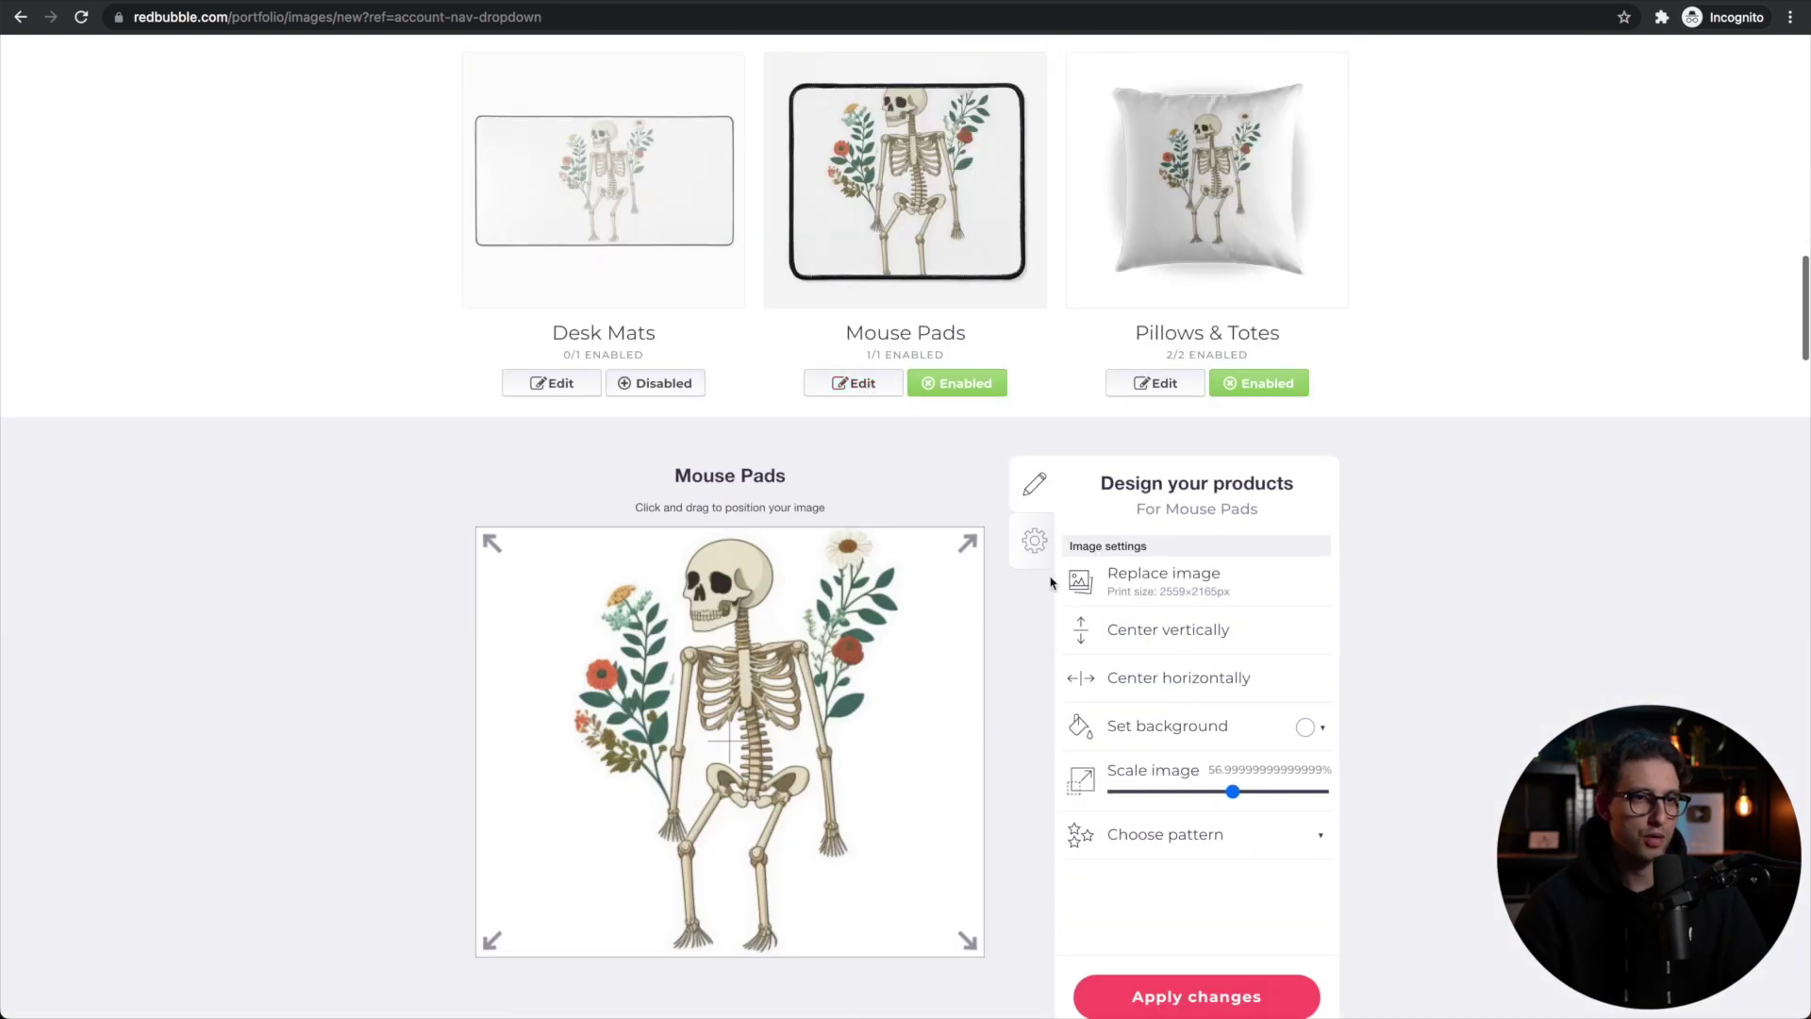
left_click_drag(1232, 791, 1322, 791)
left_click(552, 382)
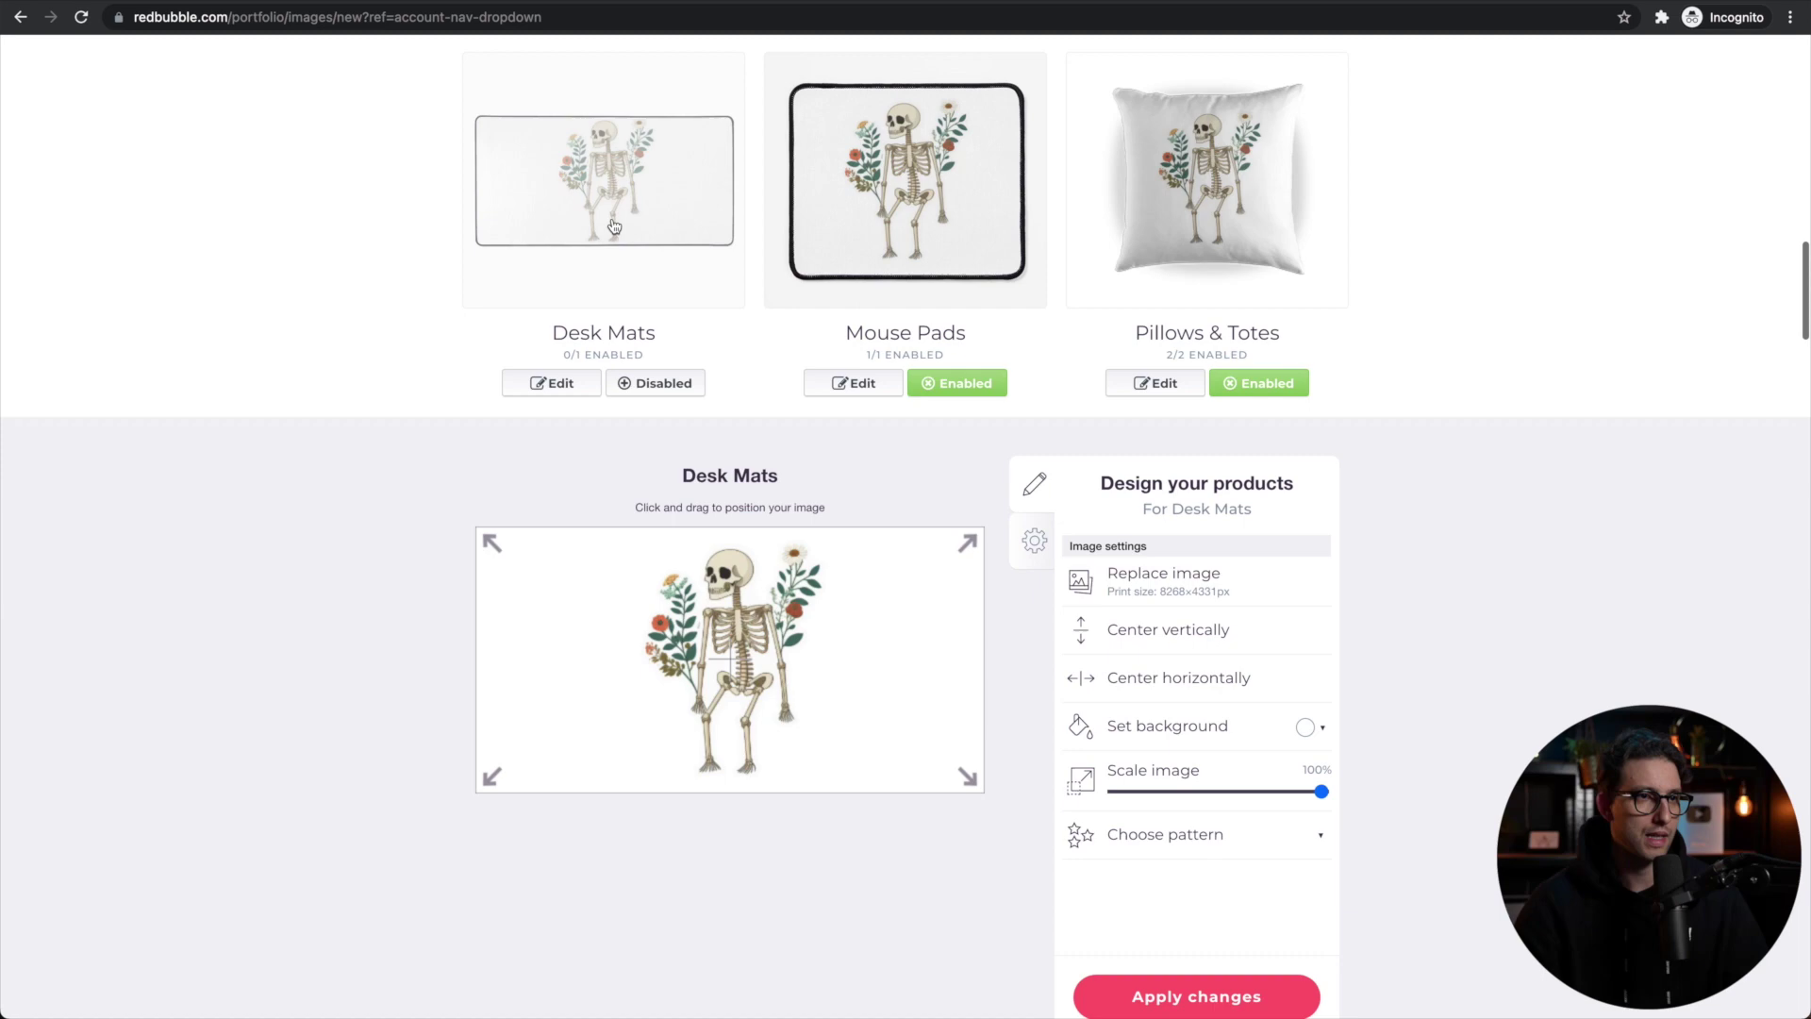
left_click(672, 382)
- Enable Cat Mats, adjust the Mugs design, and bring up the A-Line Dresses settings
scroll(1201, 354, "down", 9)
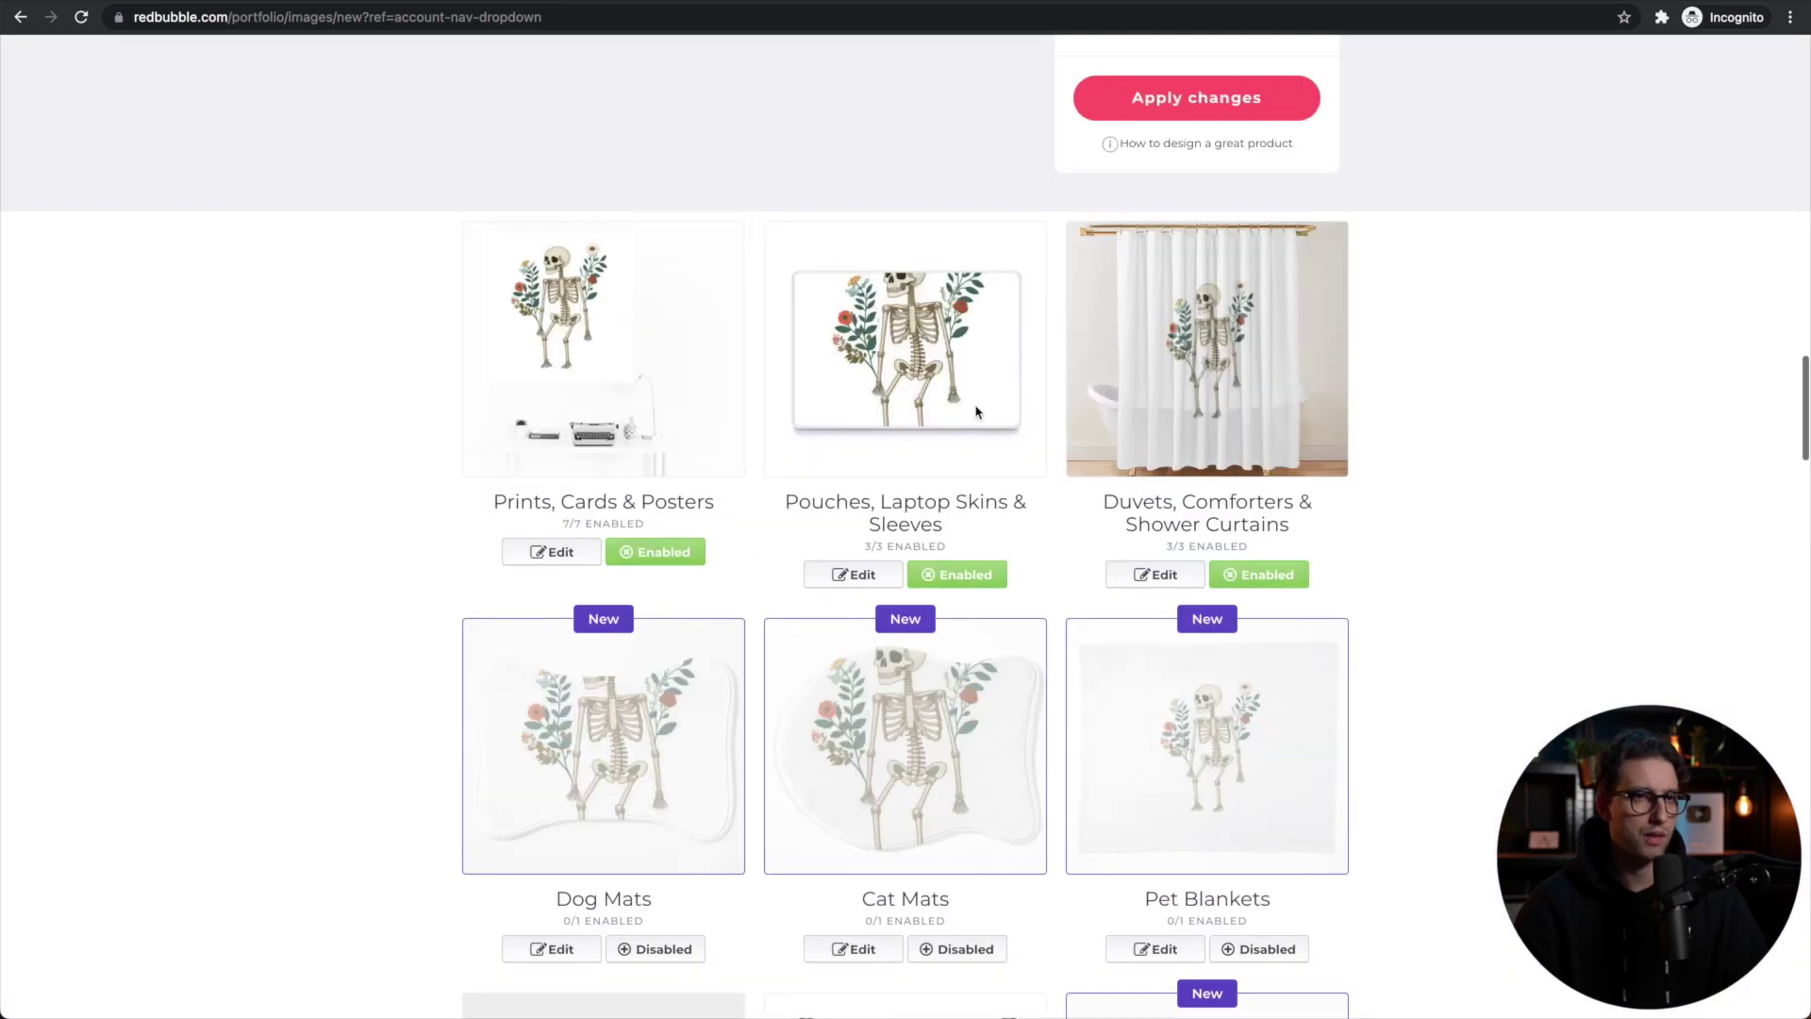
left_click(866, 427)
scroll(1266, 602, "up", 5)
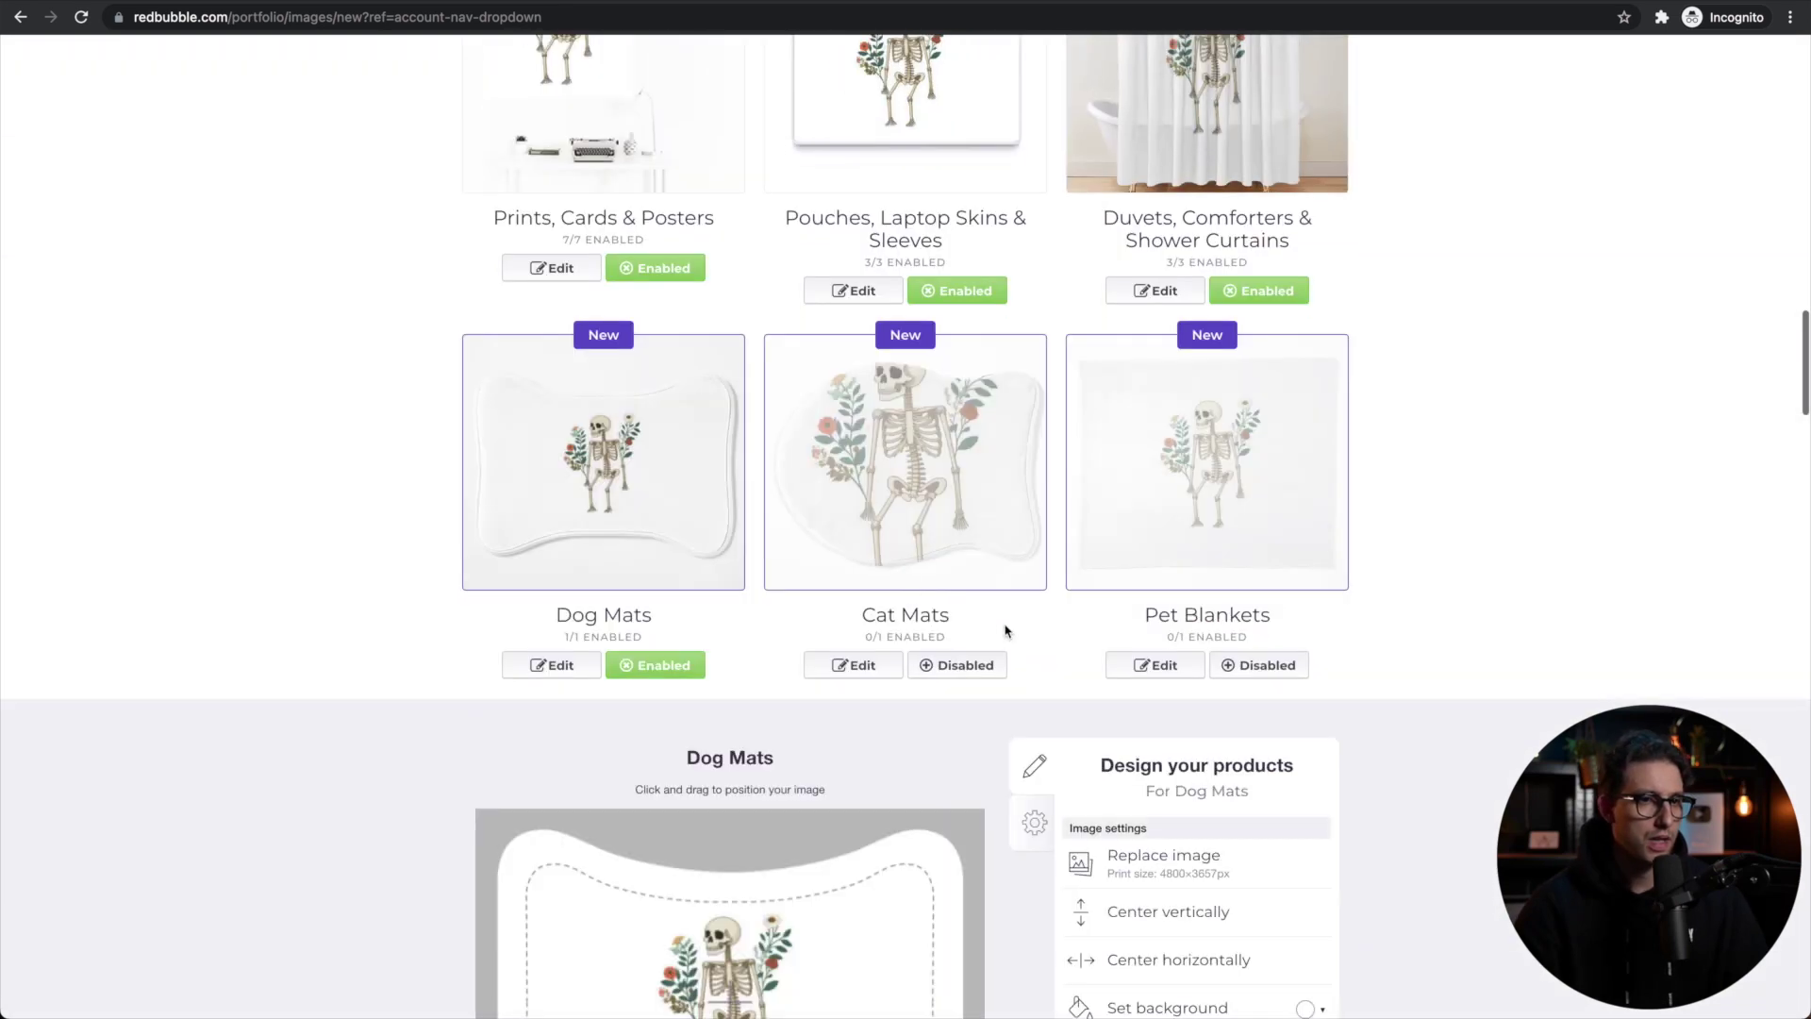
left_click(957, 665)
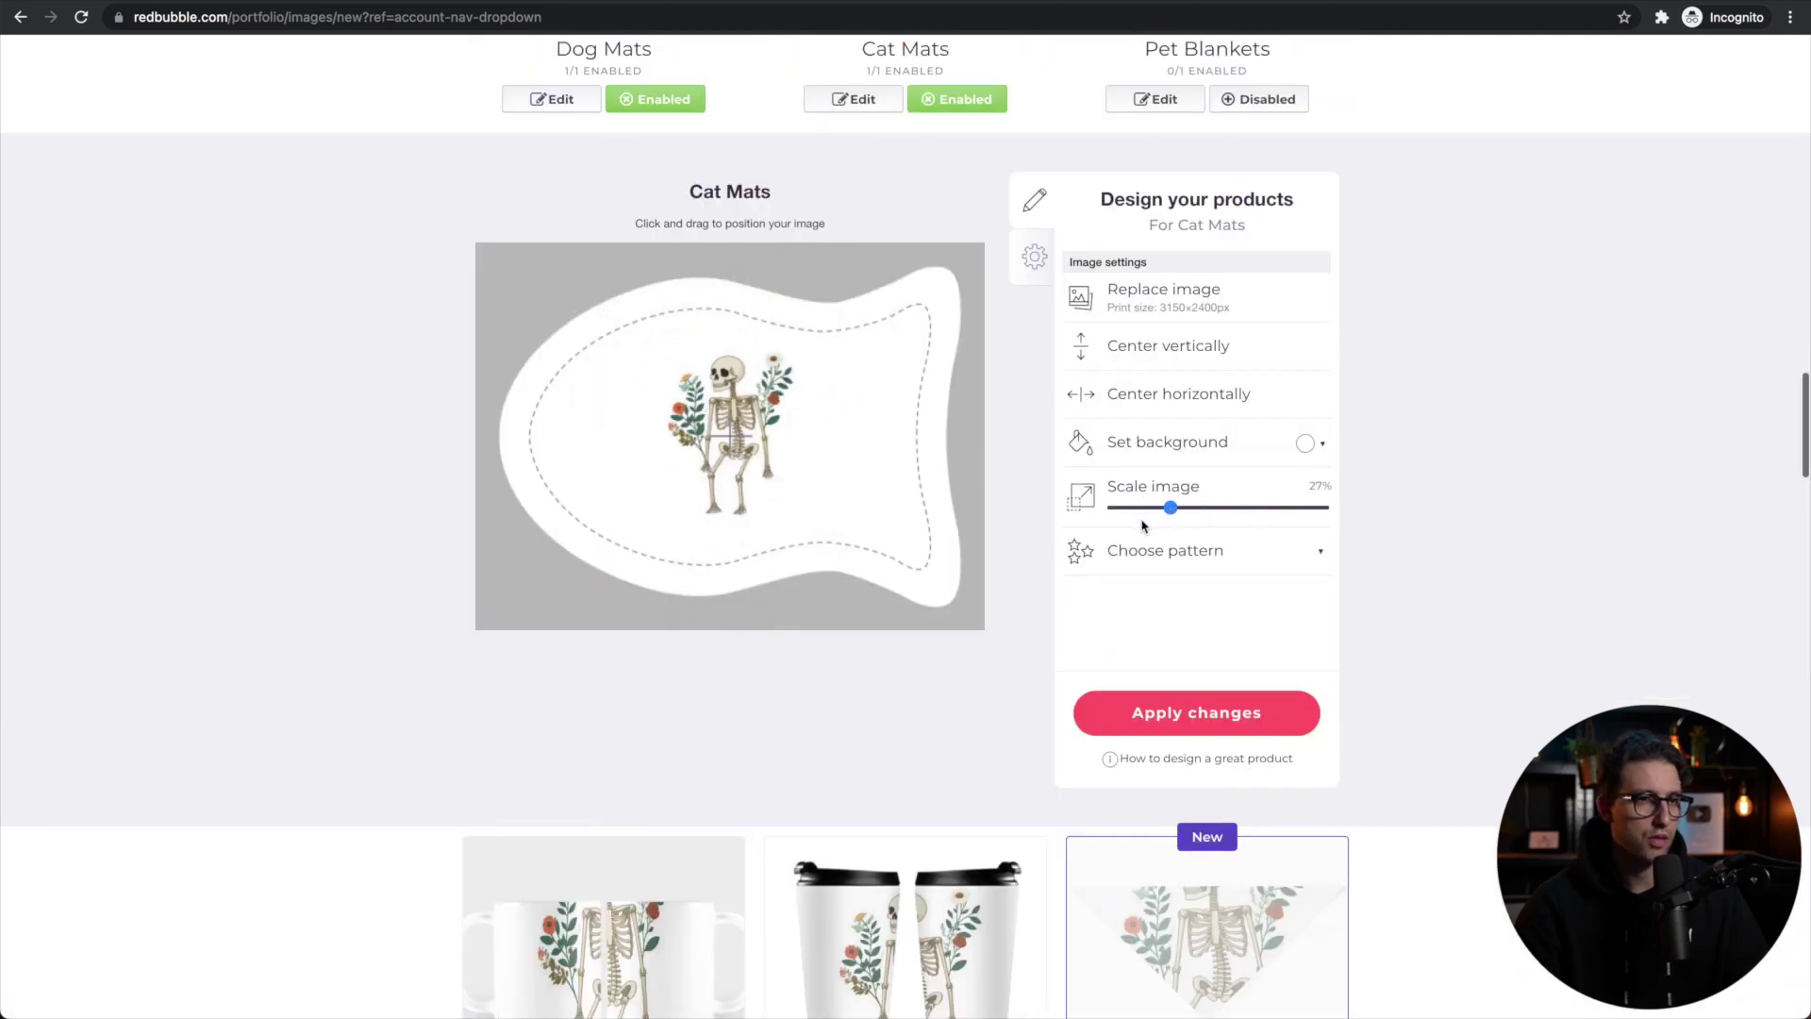
scroll(849, 566, "down", 5)
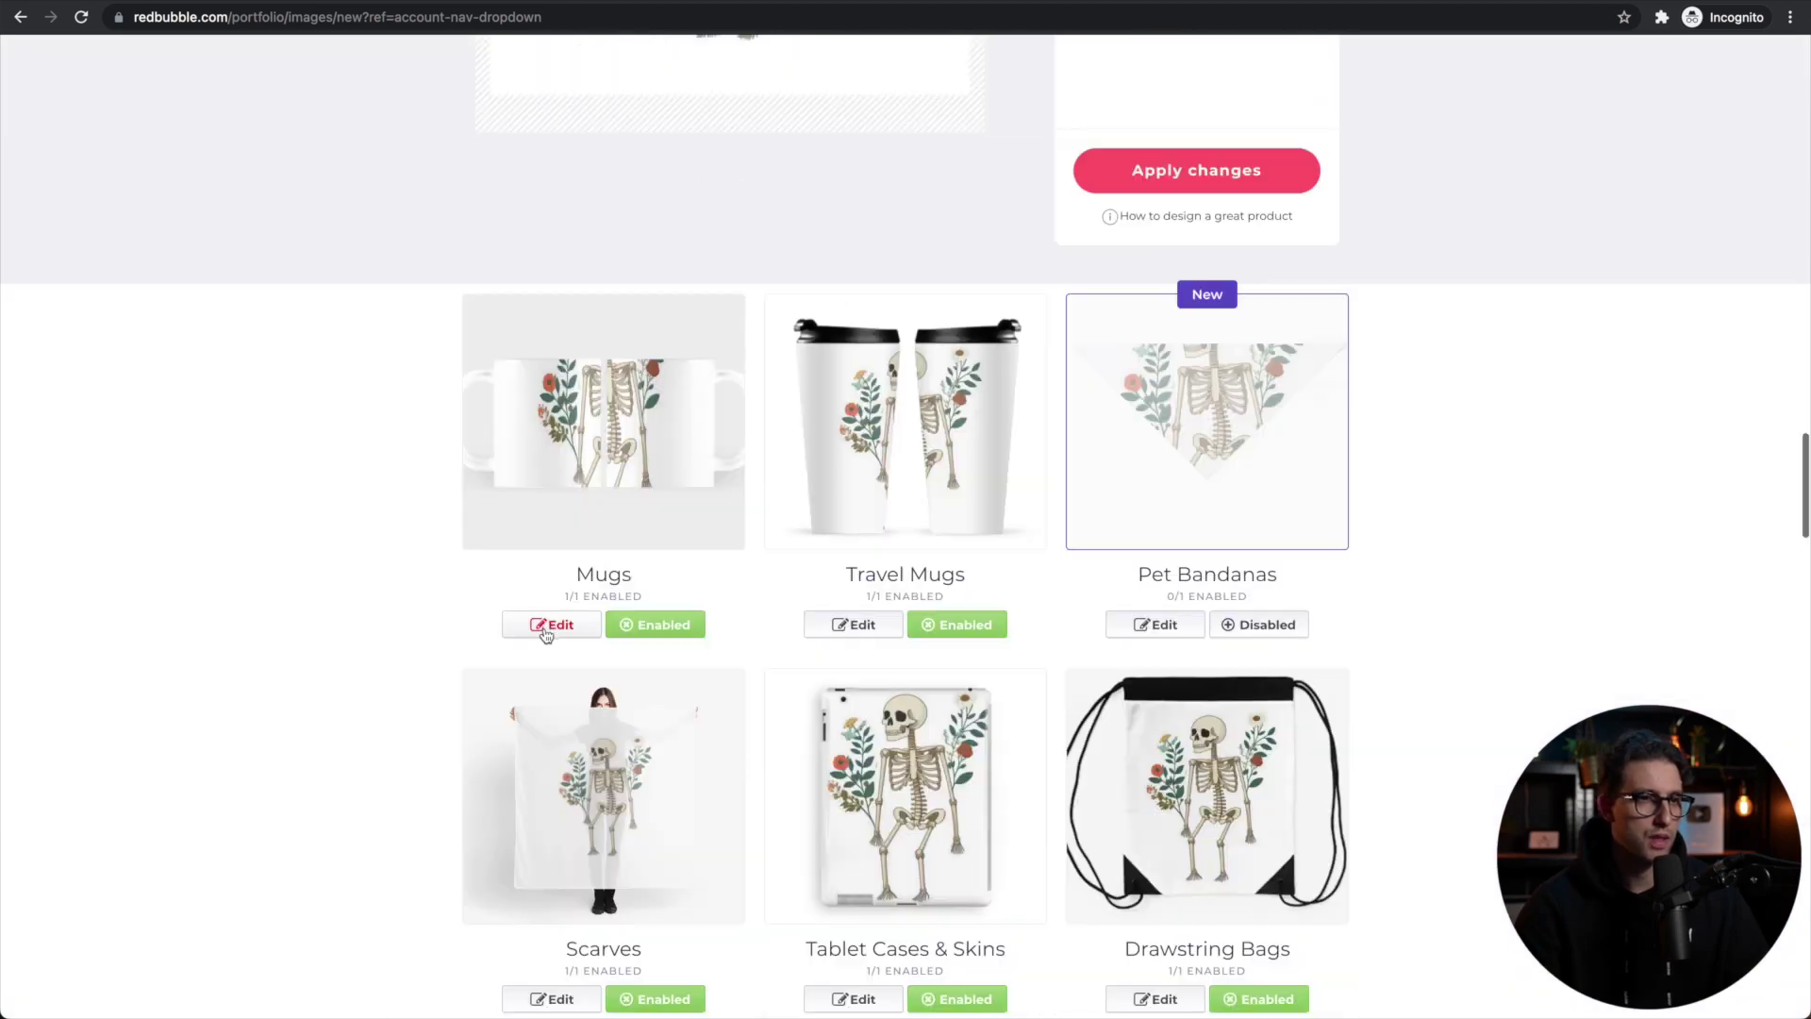
left_click(547, 625)
scroll(969, 618, "down", 4)
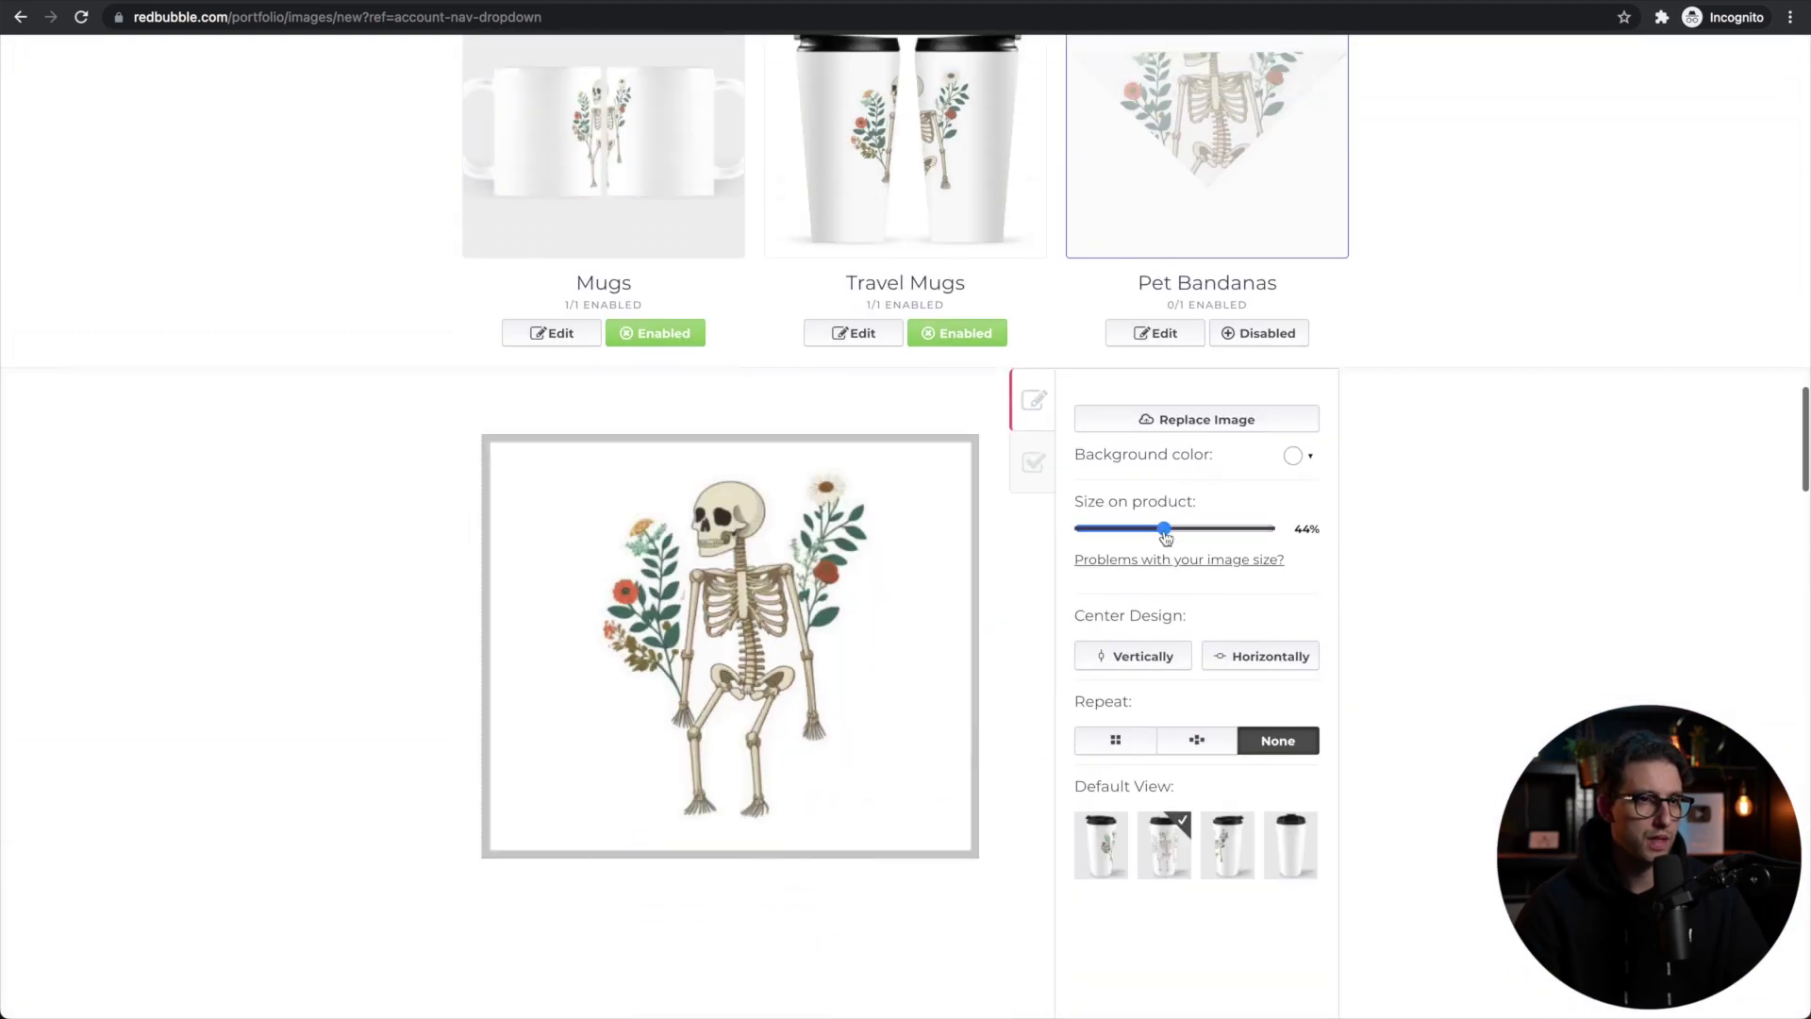
left_click_drag(1166, 540, 1162, 540)
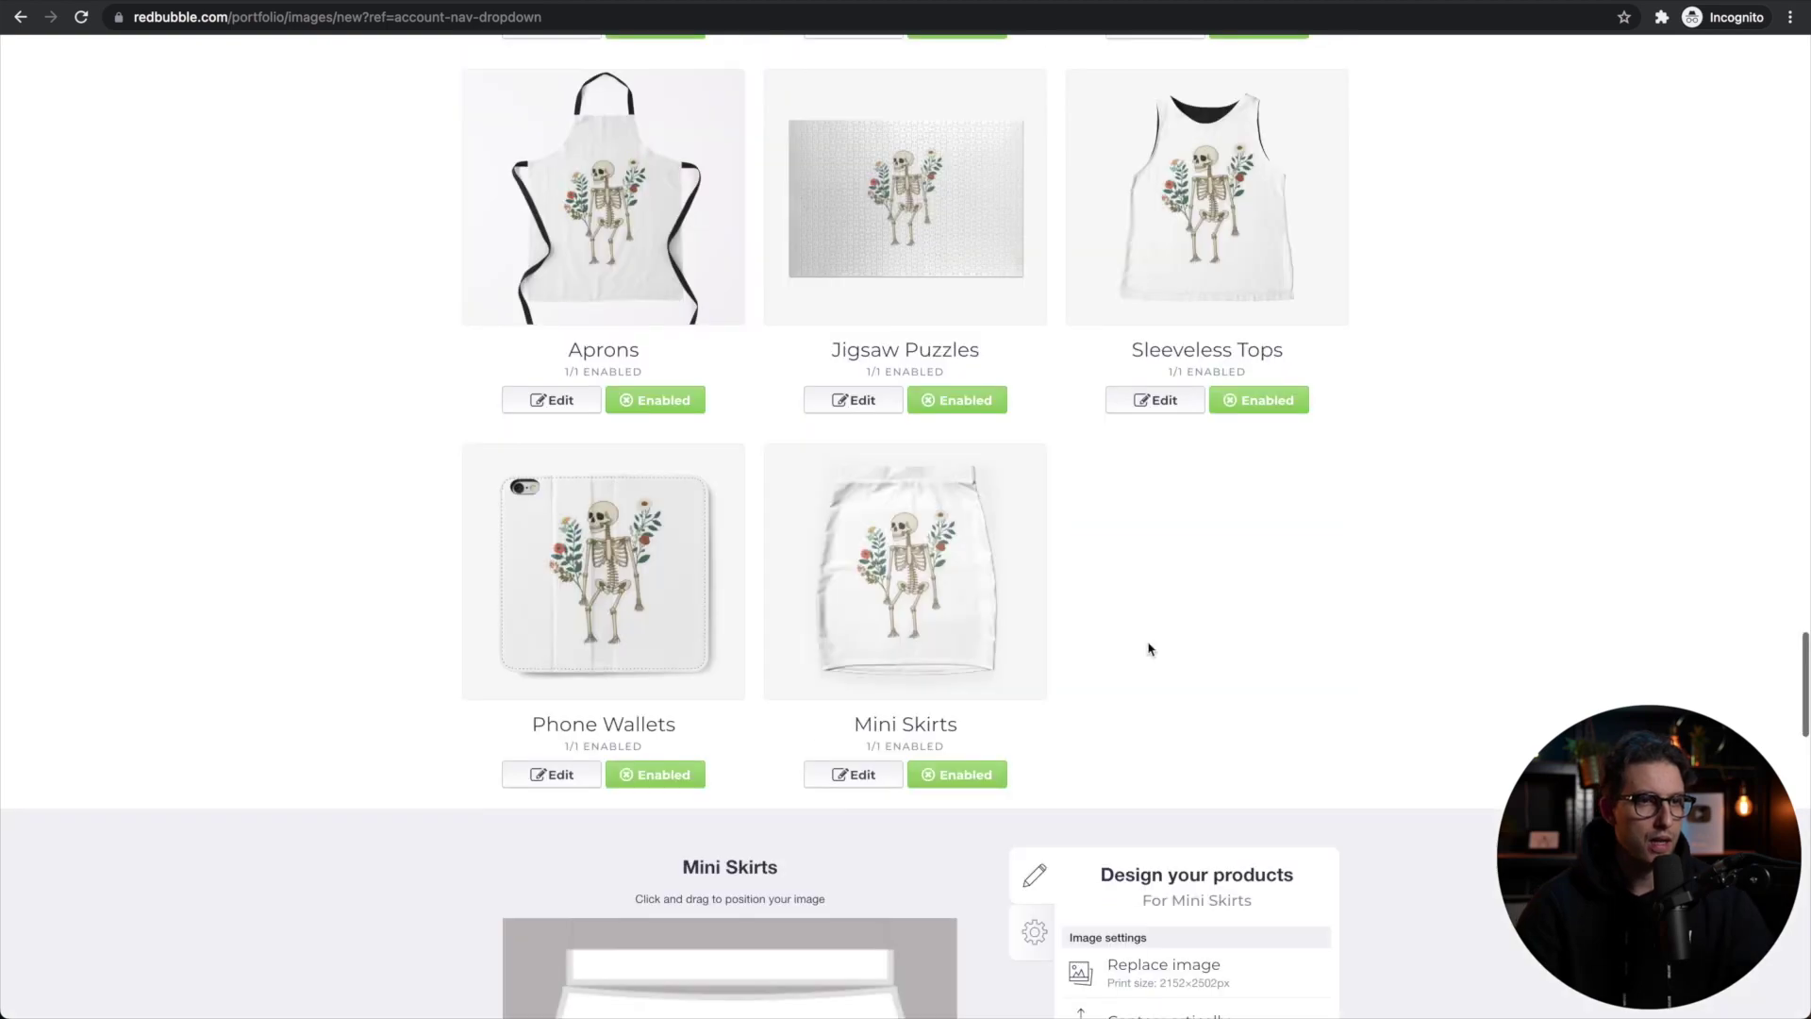
scroll(1151, 649, "up", 20)
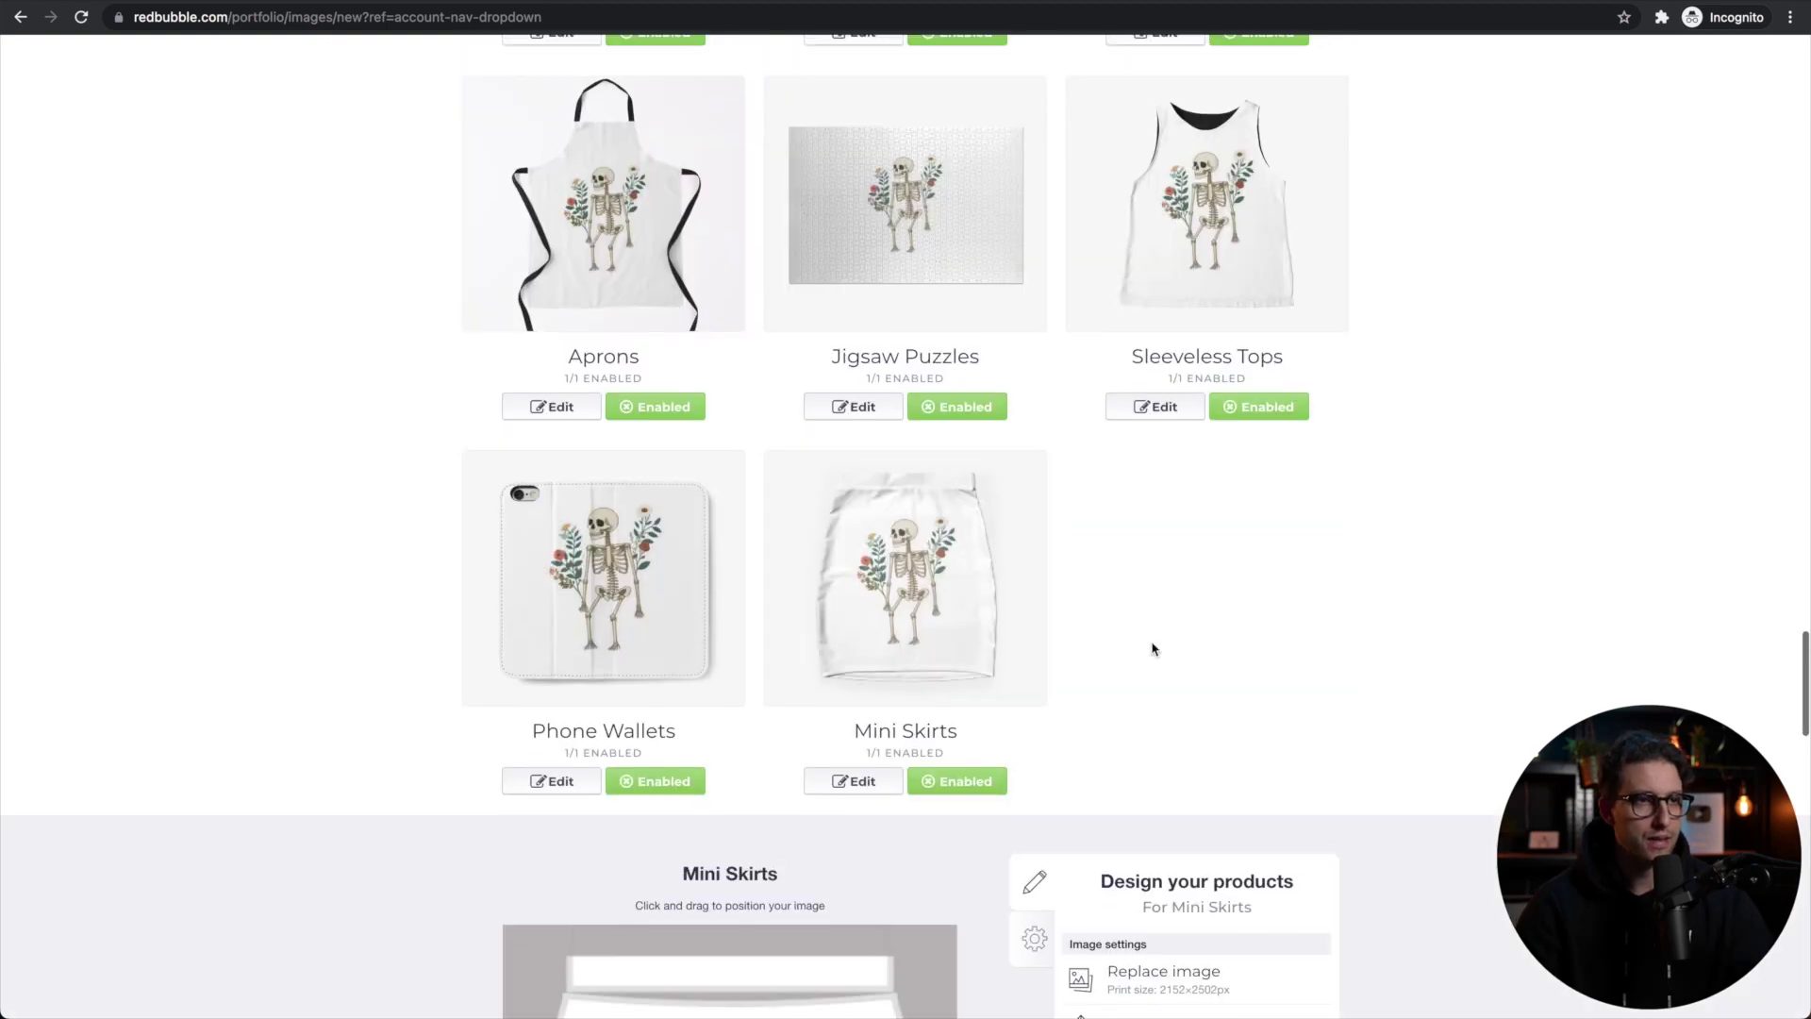
scroll(1152, 649, "up", 20)
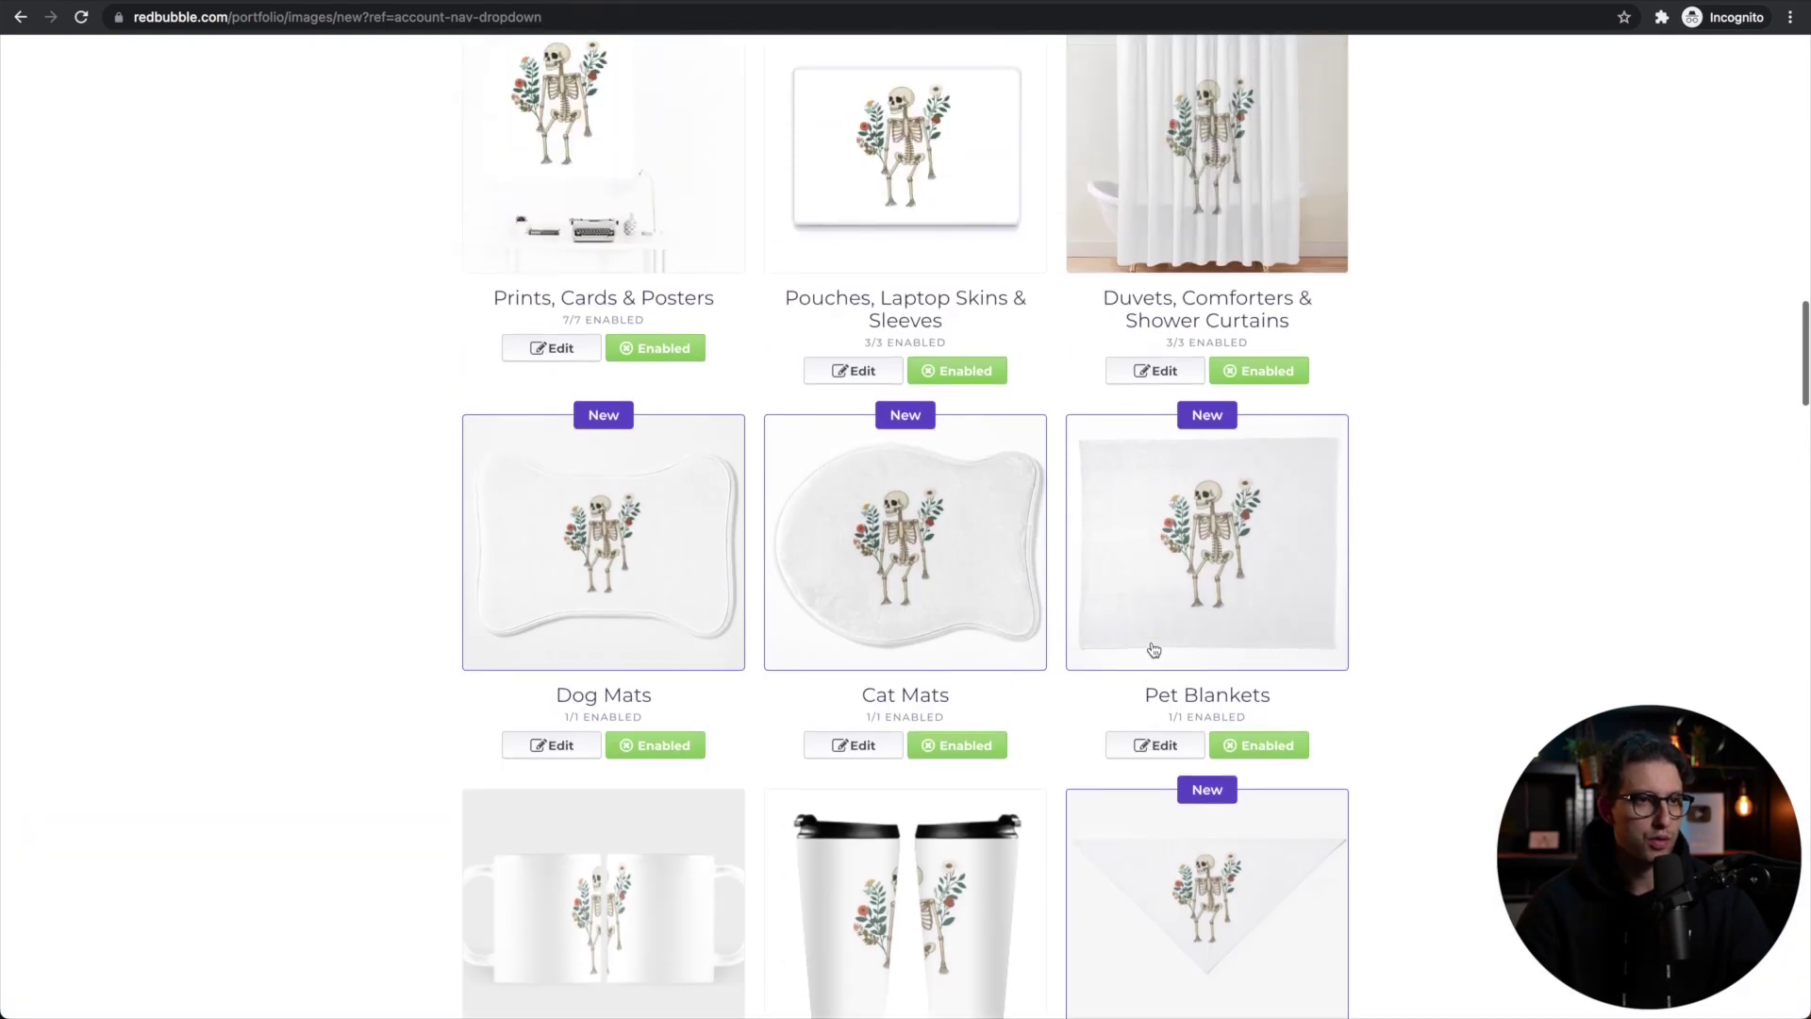
scroll(1152, 649, "down", 2)
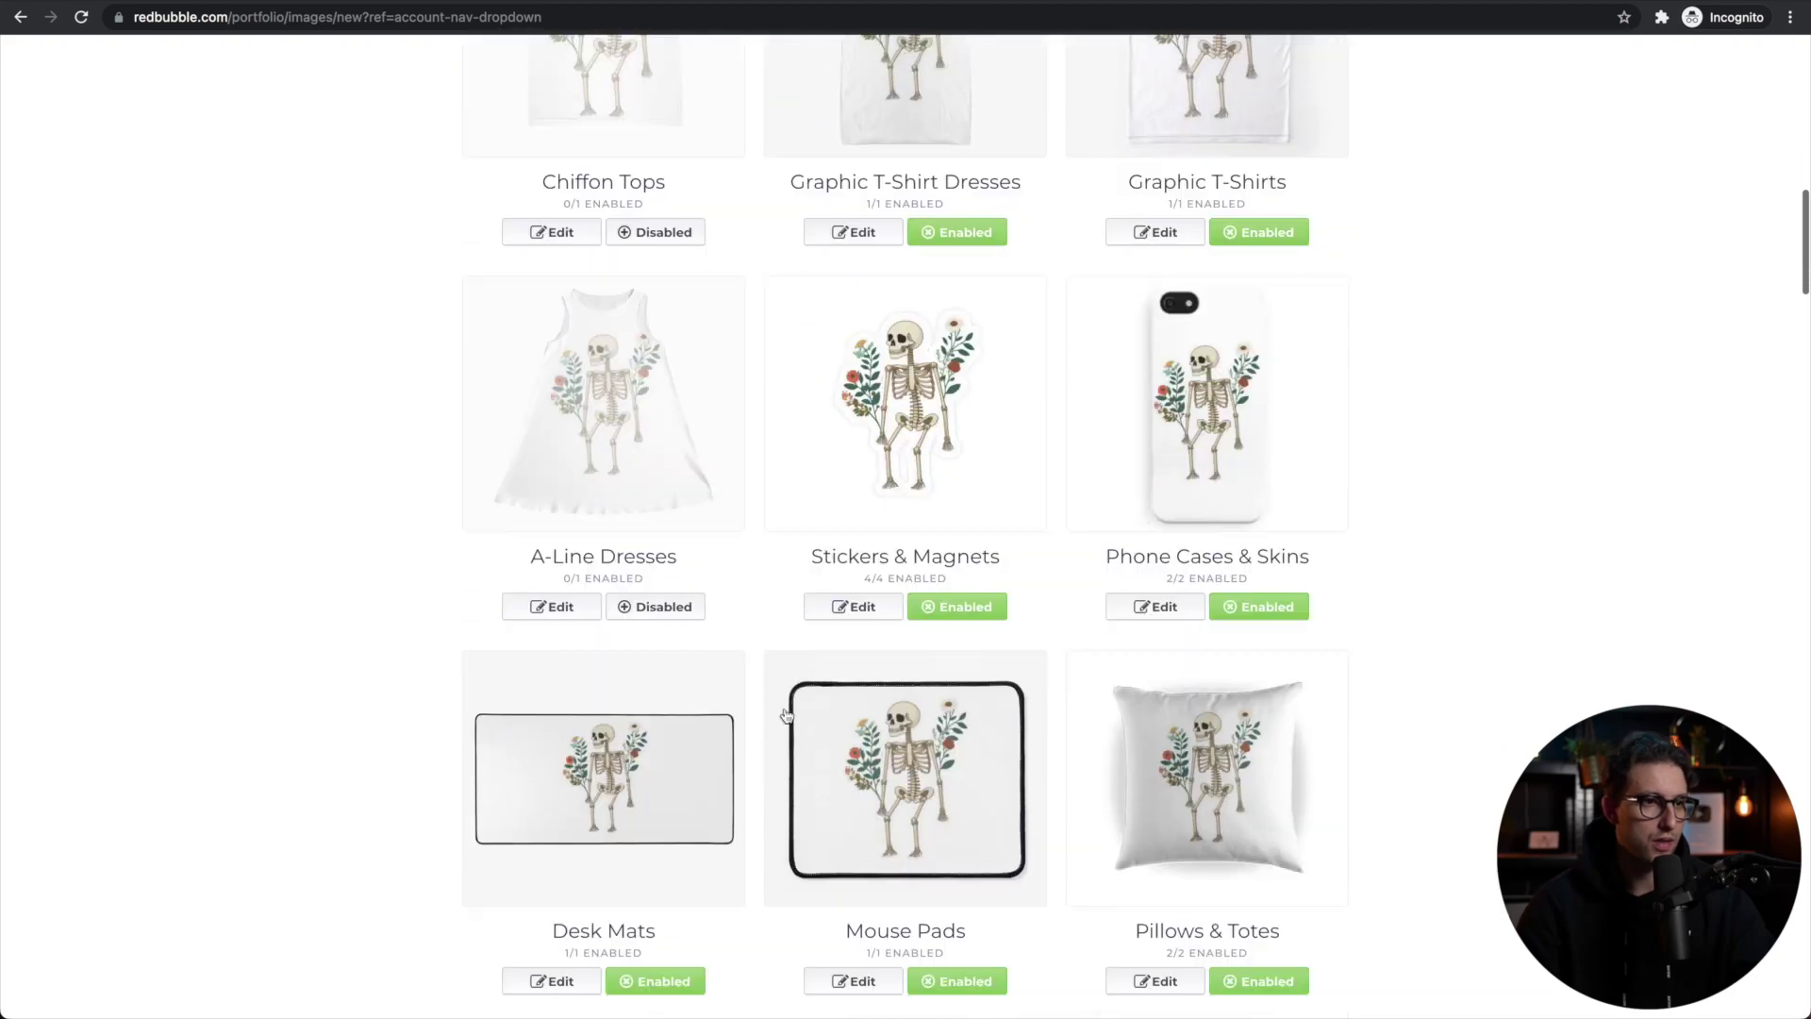
left_click(663, 605)
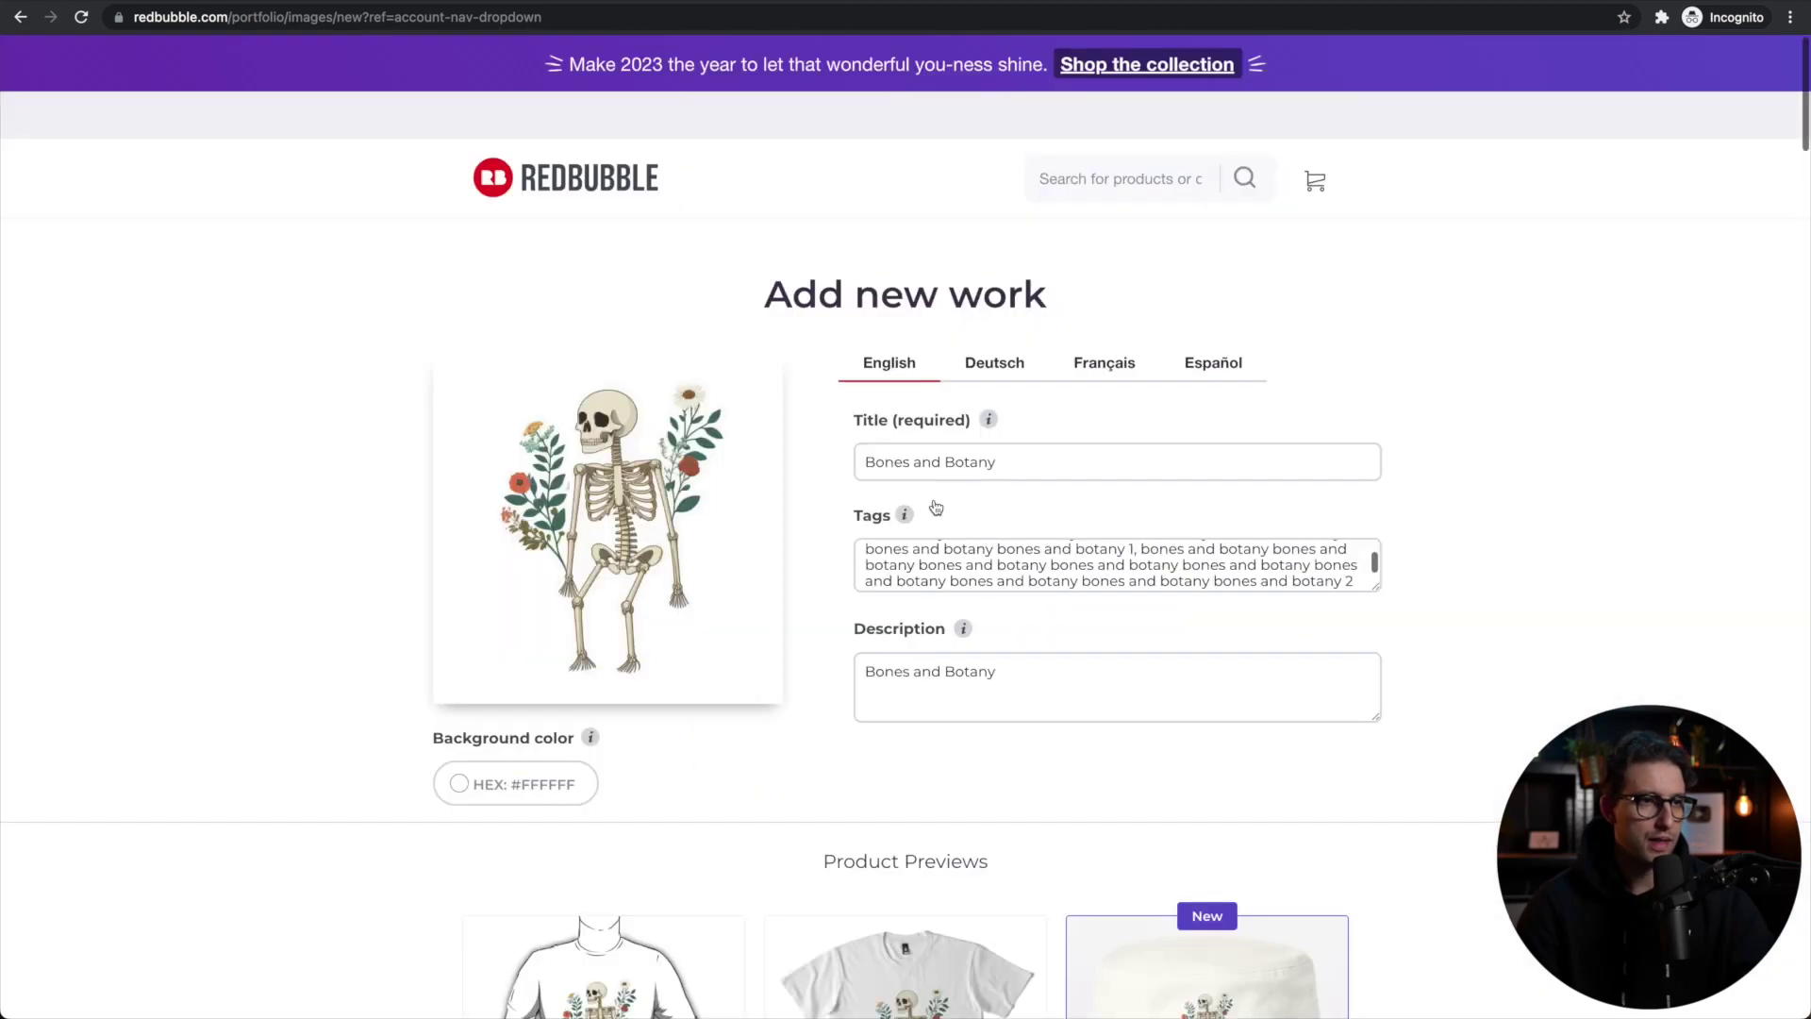
- Scroll down past the A-Line Dresses editor toward the Save work section
scroll(686, 625, "down", 20)
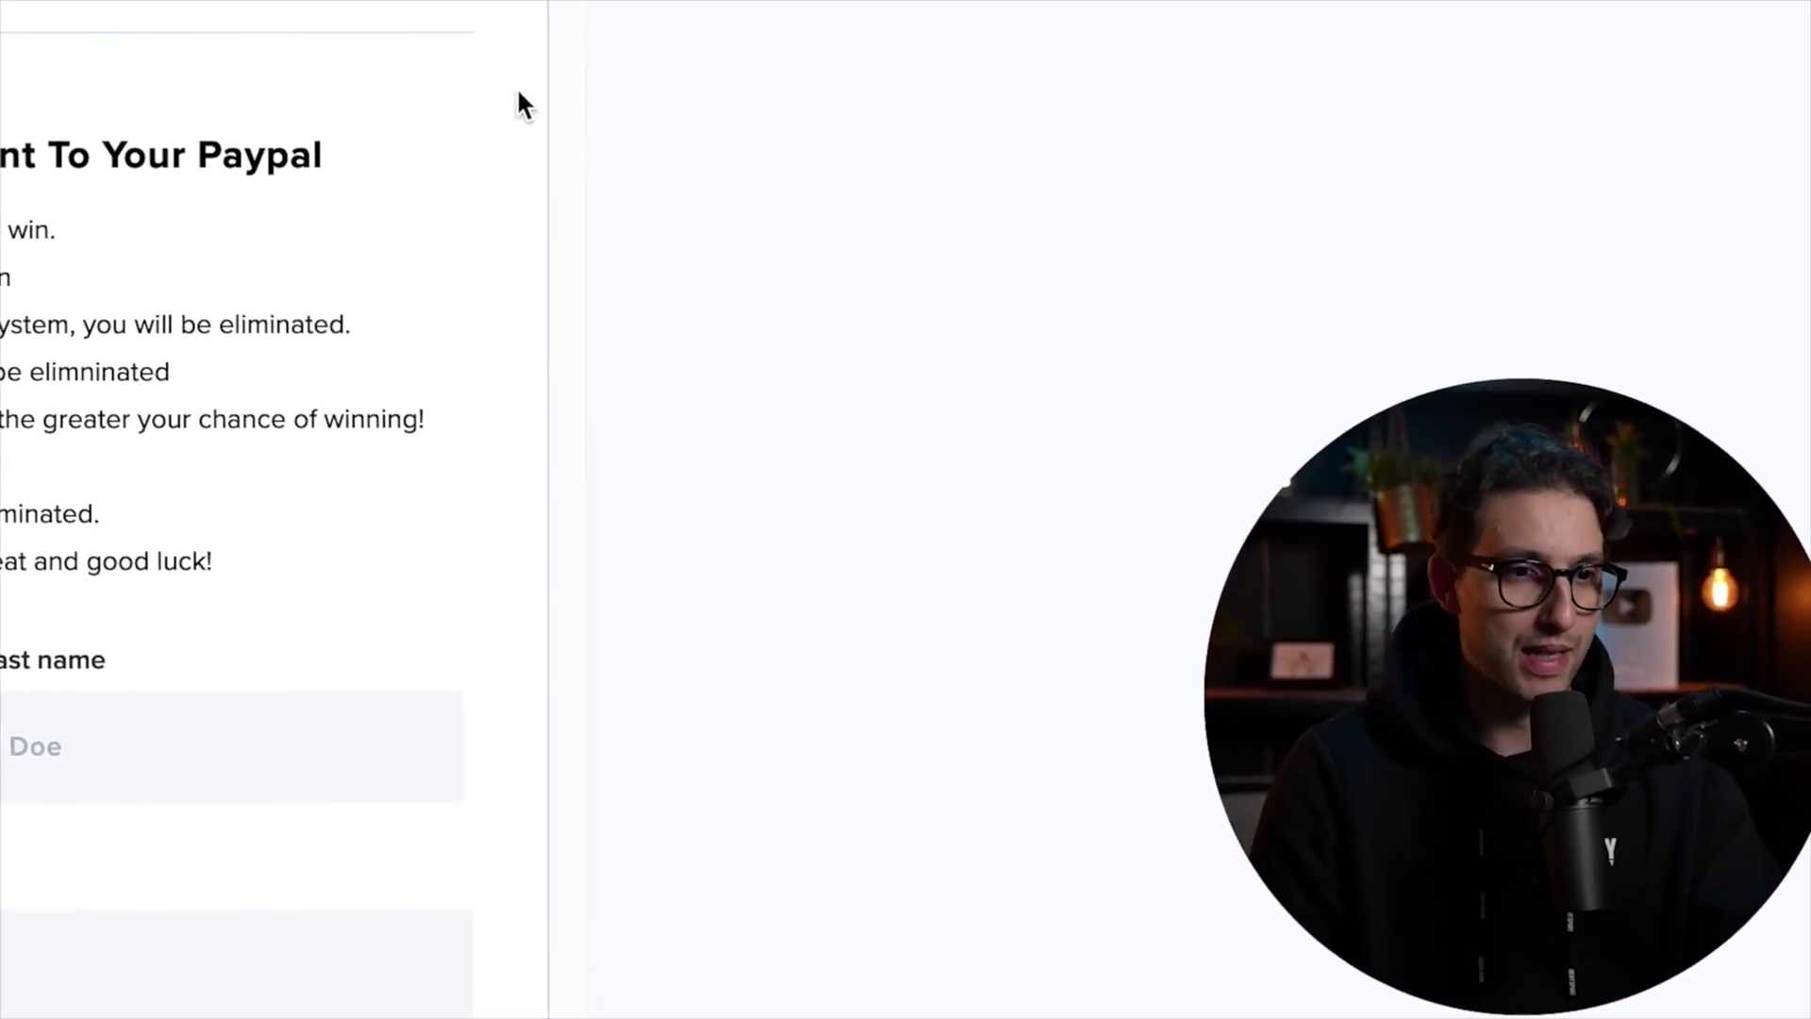
scroll(521, 104, "down", 1)
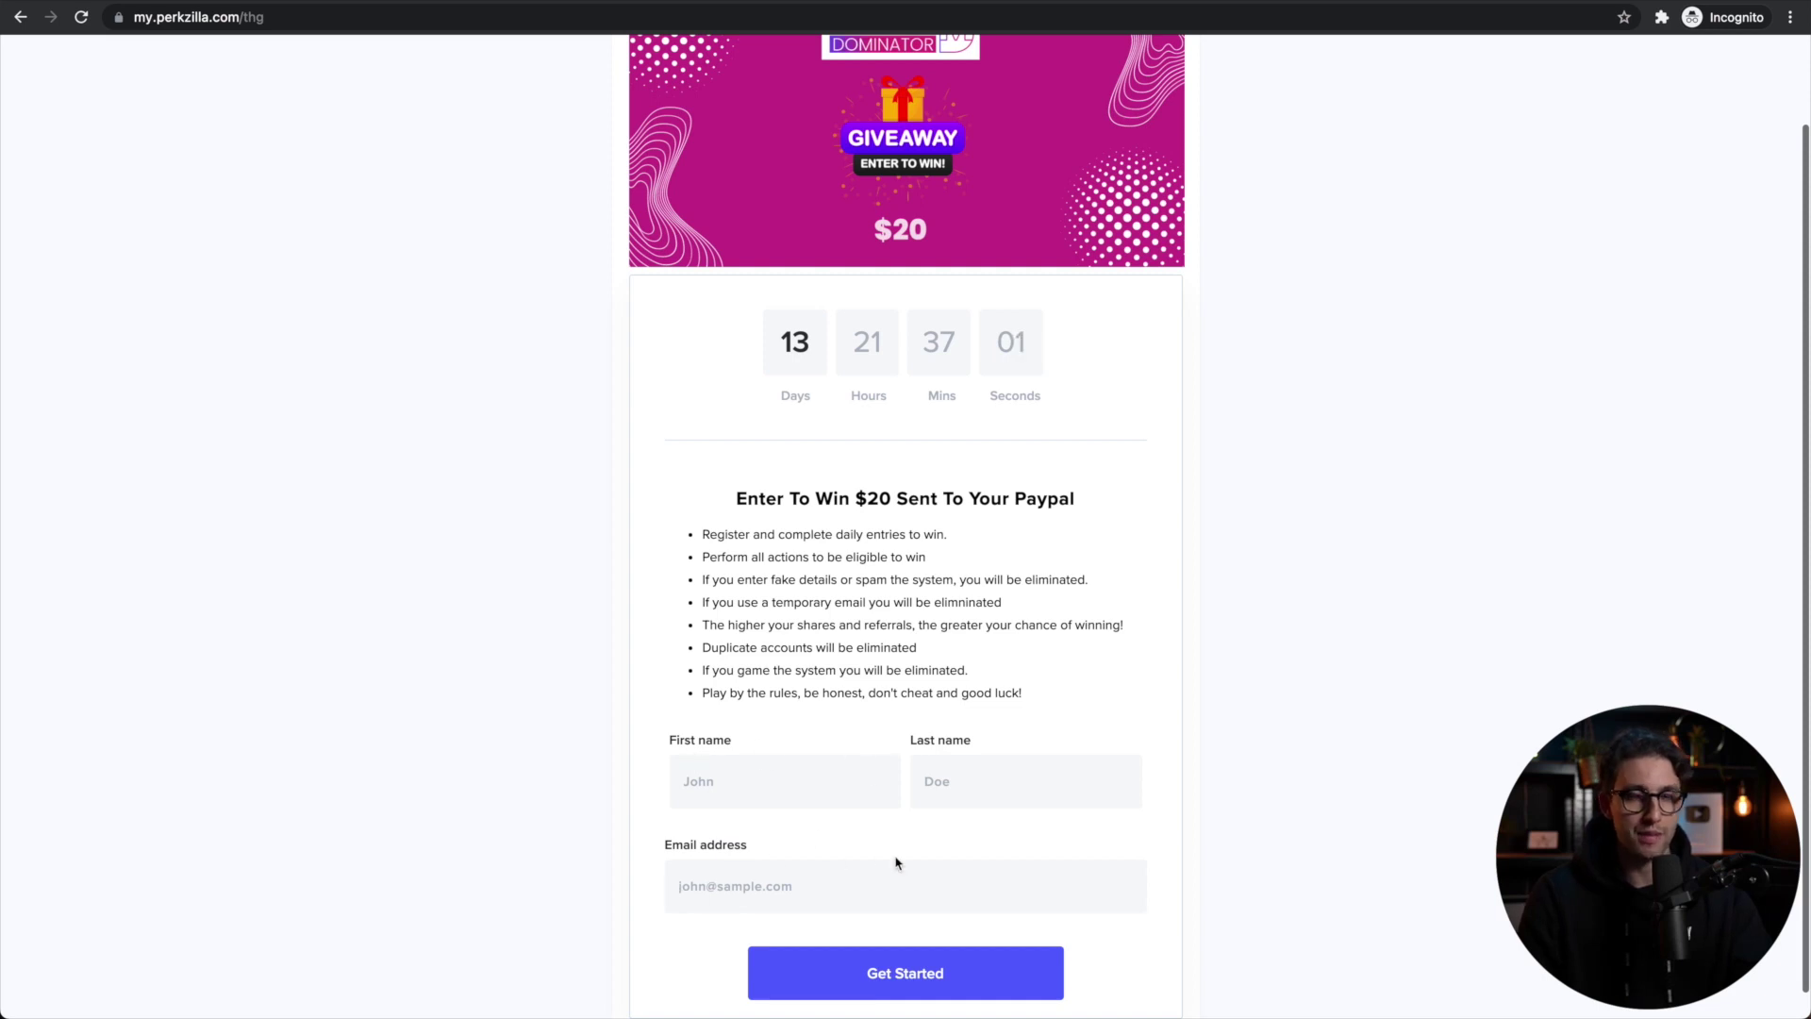
scroll(1217, 729, "up", 2)
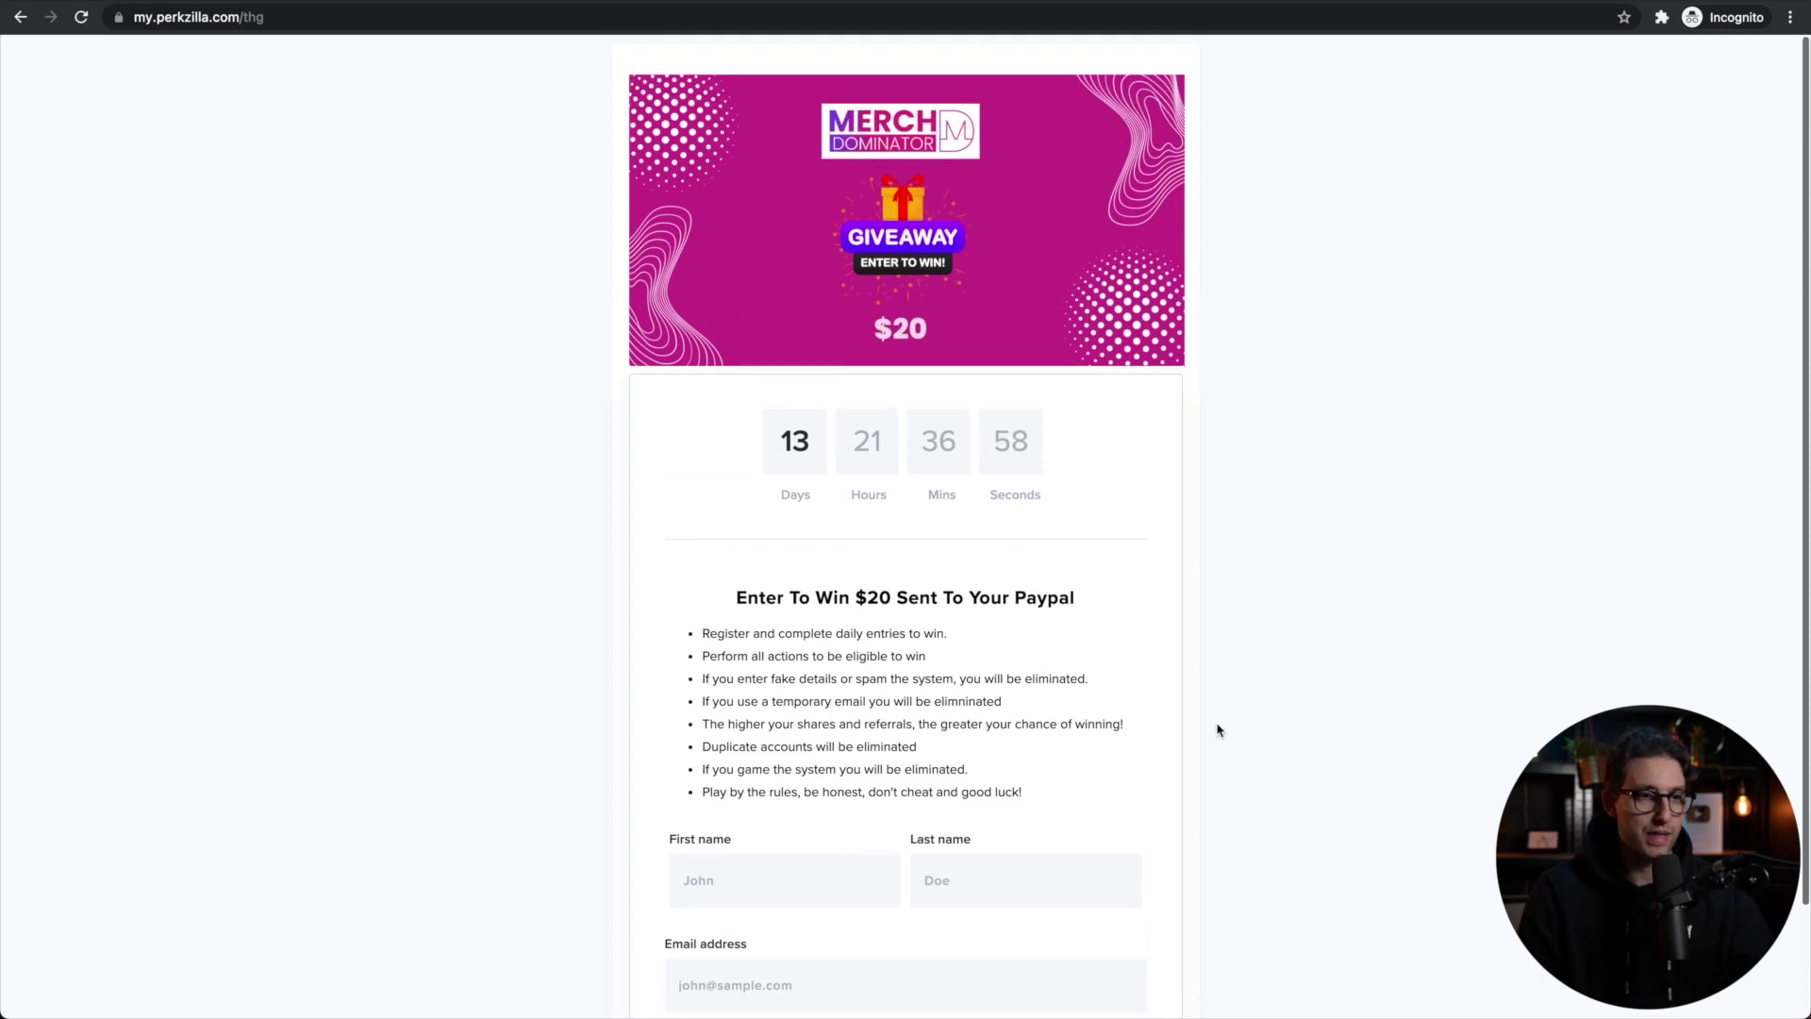